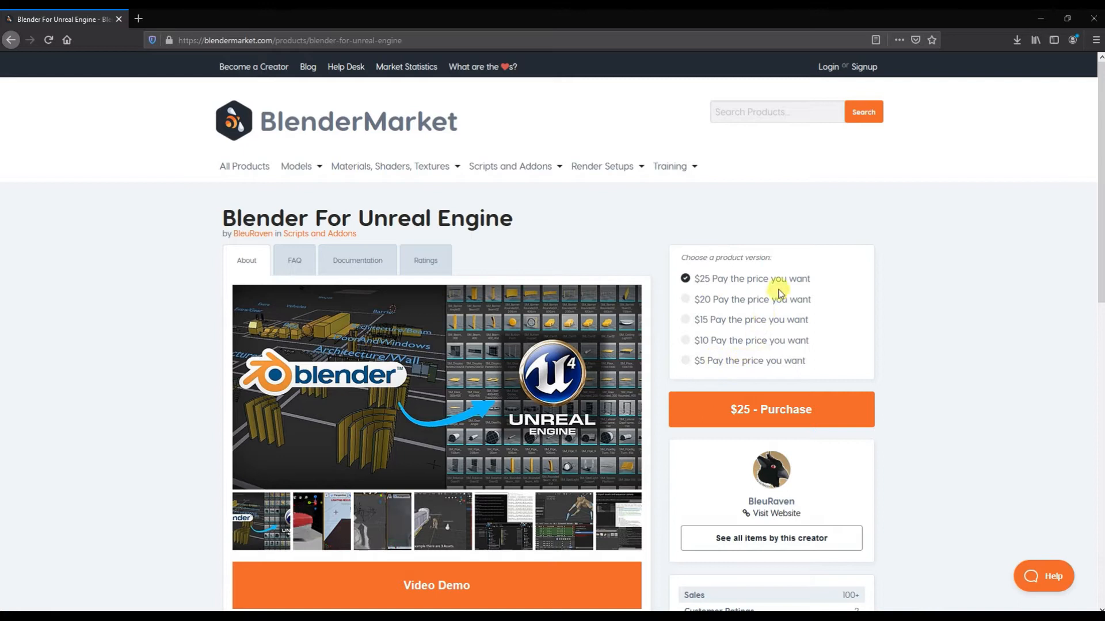
Read the Blender For Unreal Engine product description, including its price options and the note about the free download.
scroll(897, 391, "down", 3)
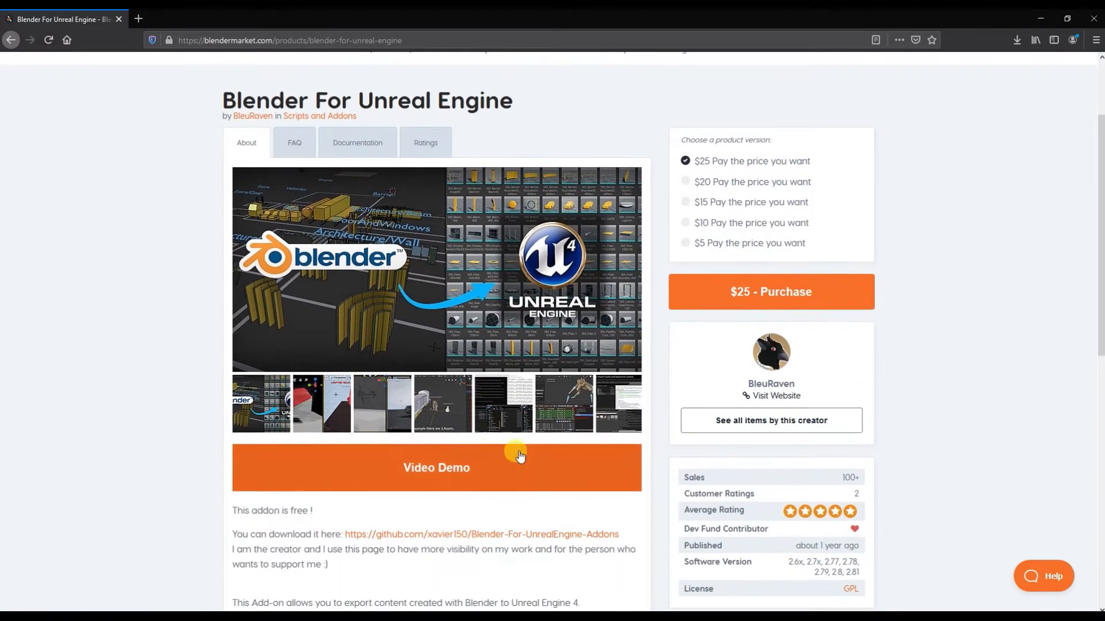
scroll(214, 396, "down", 1)
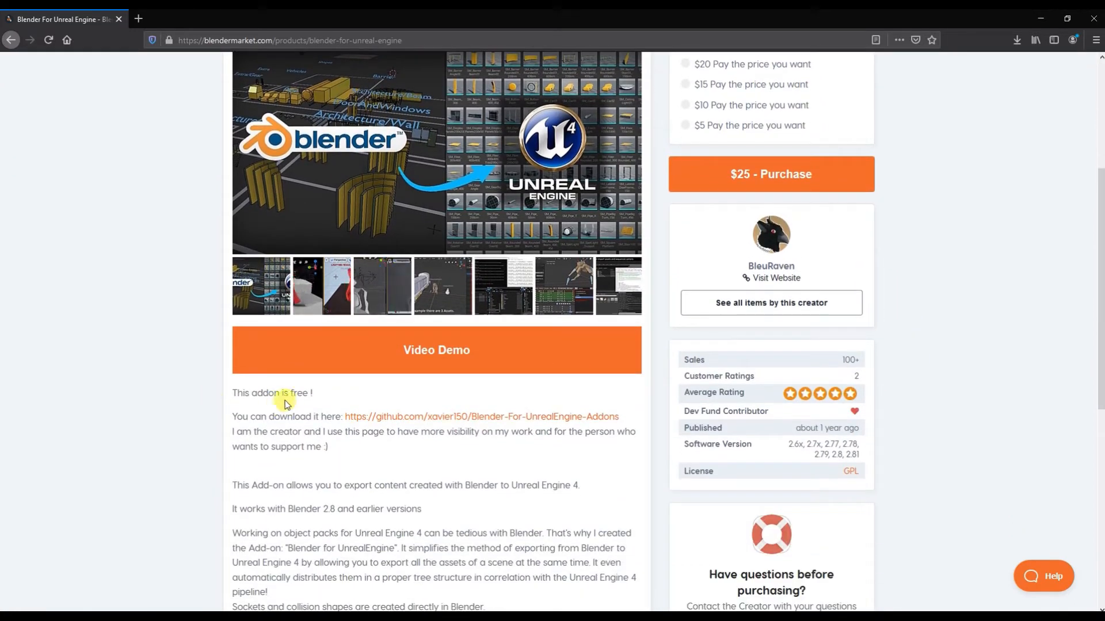
left_click_drag(256, 394, 324, 400)
left_click(323, 397)
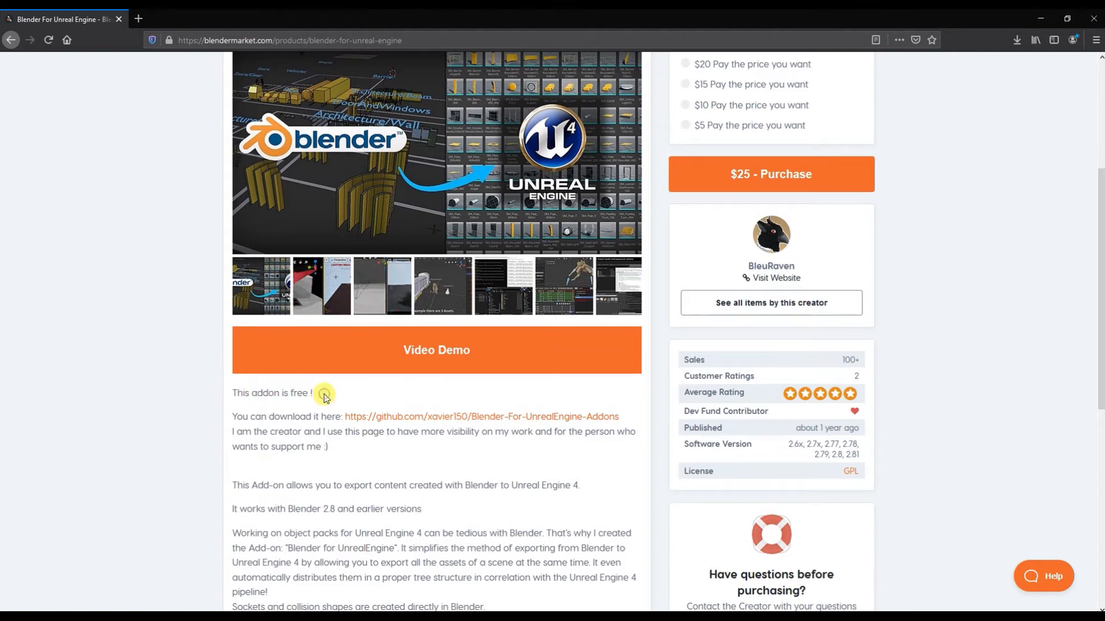
scroll(502, 471, "up", 3)
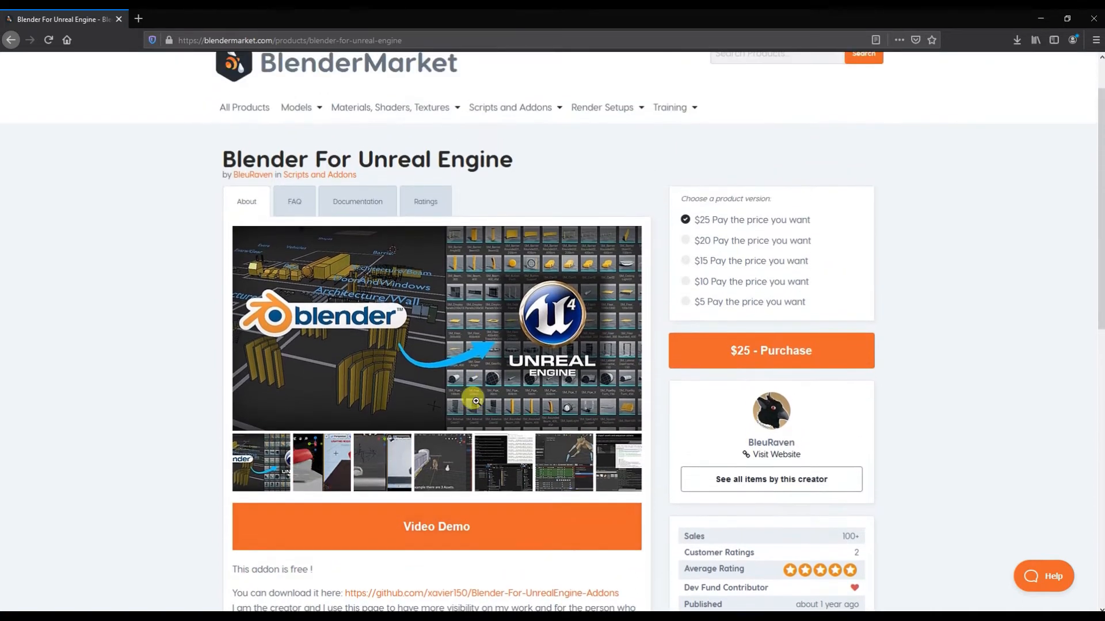
scroll(486, 402, "down", 5)
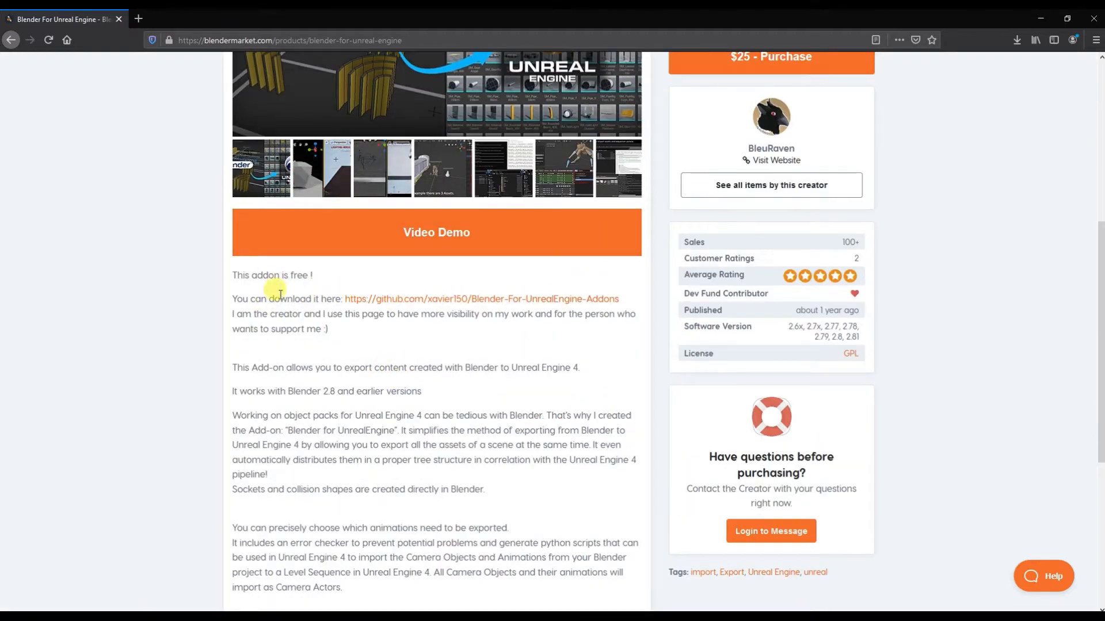
Open the add-on's linked GitHub repository in a separate tab and view its clone and ZIP download options.
middle_click(380, 300)
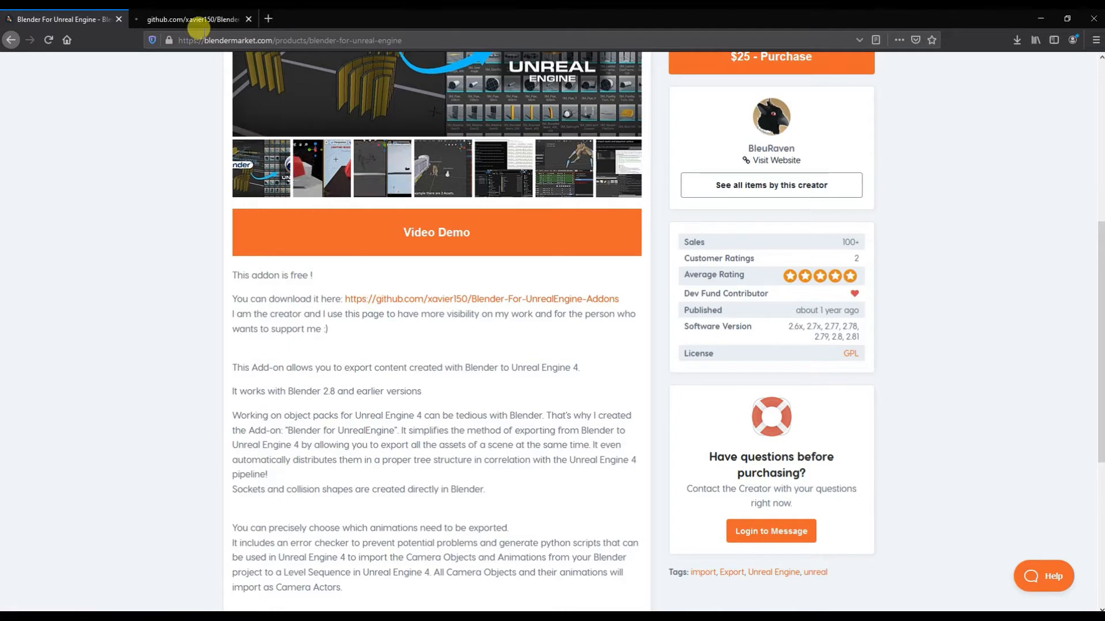
left_click(194, 21)
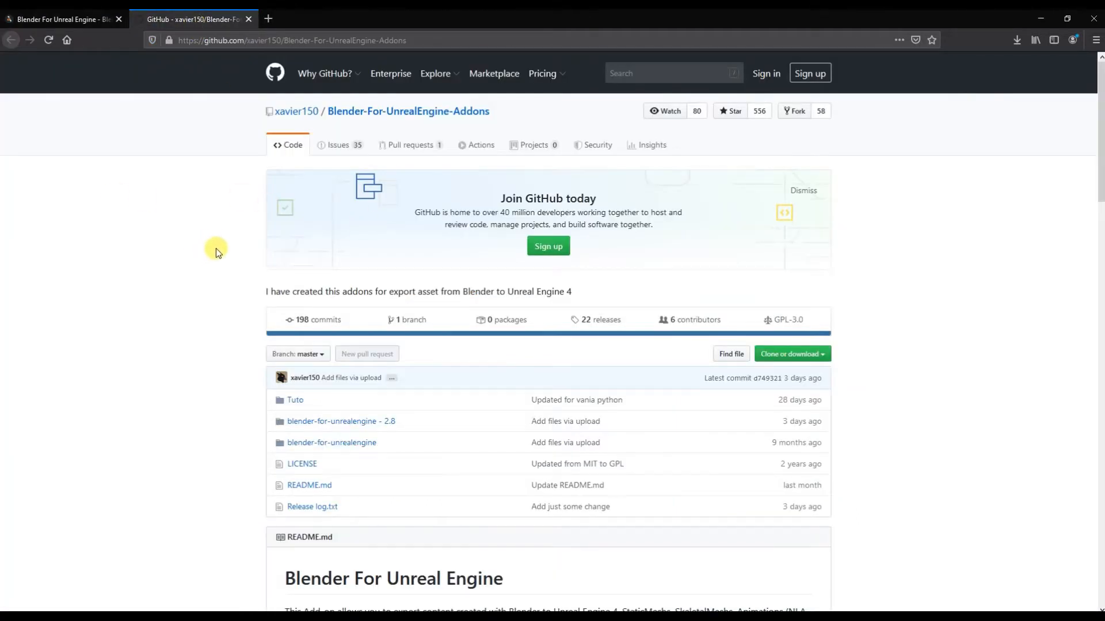
left_click(809, 355)
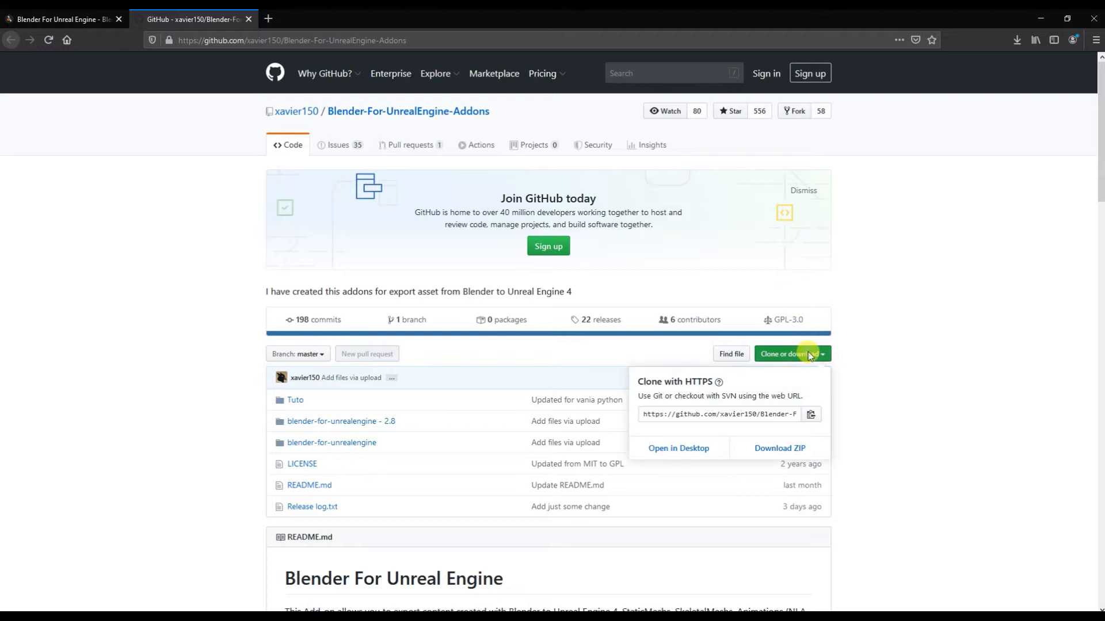
left_click(141, 275)
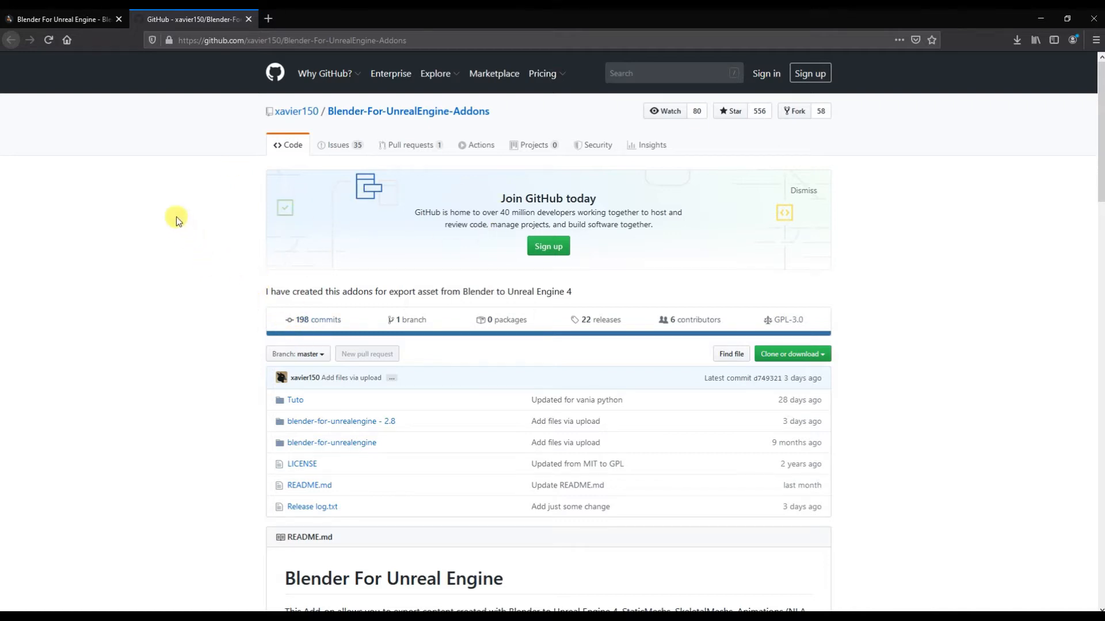
Go back to the product page and read through its linked guide on how to export assets from Blender.
left_click(66, 19)
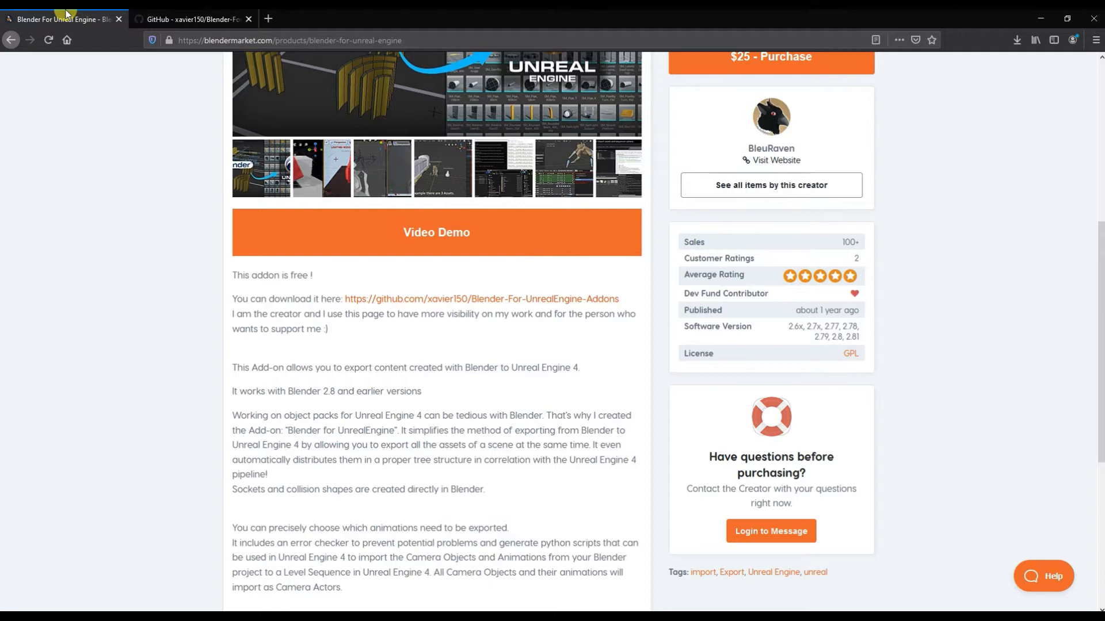
scroll(141, 253, "down", 5)
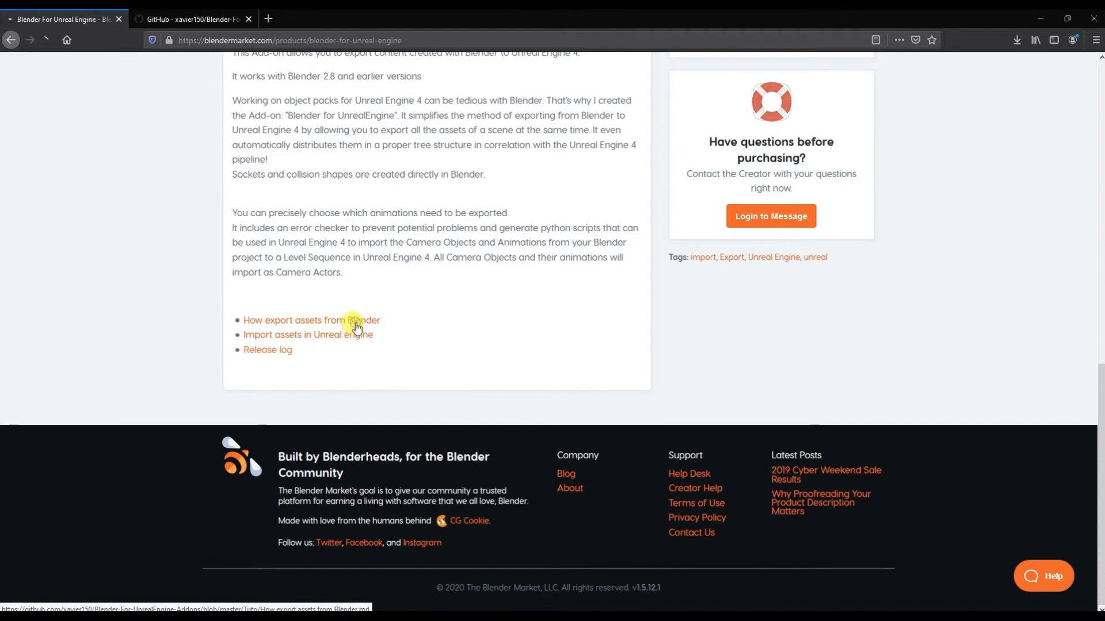
scroll(194, 277, "down", 5)
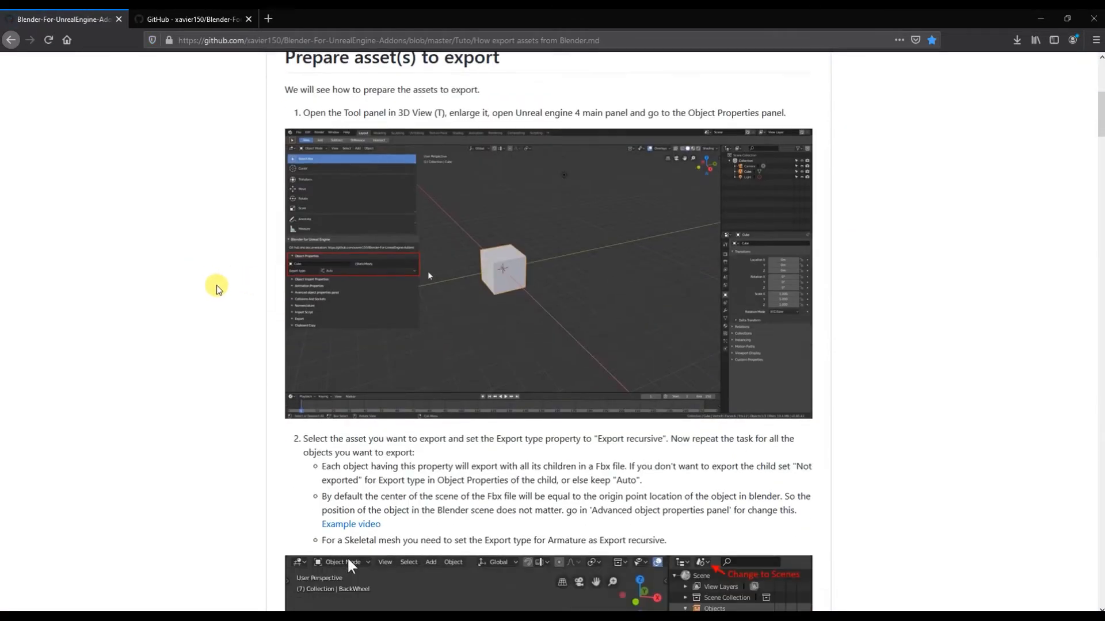
scroll(216, 288, "down", 20)
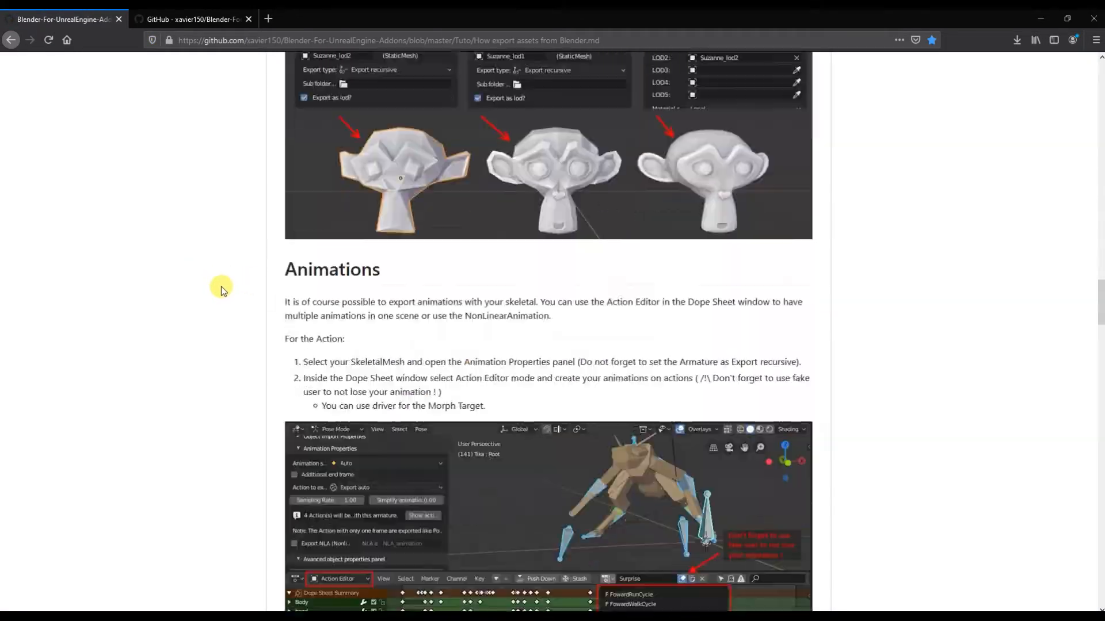
scroll(222, 289, "down", 20)
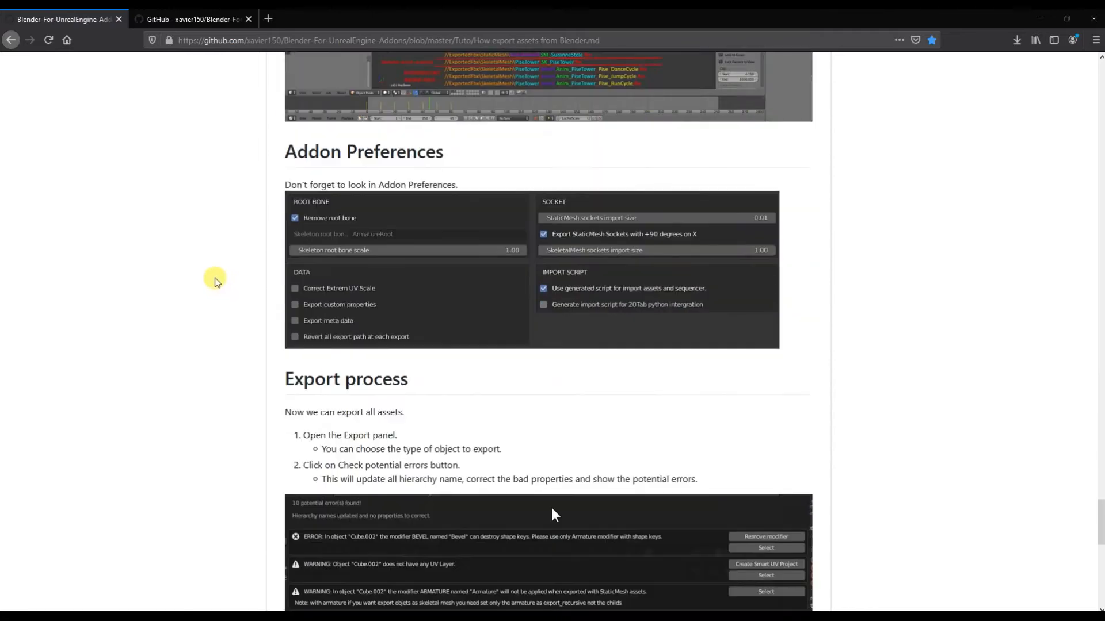
scroll(216, 280, "down", 12)
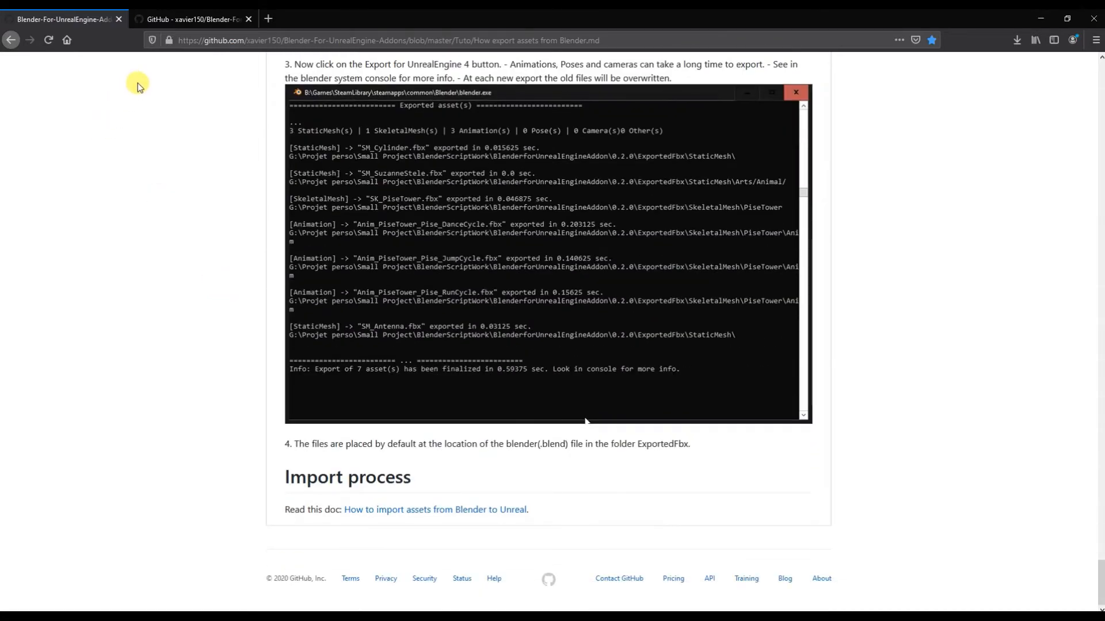
Read through the linked guide on importing assets in Unreal Engine, including the Python import sections, and return to the product page.
left_click(11, 39)
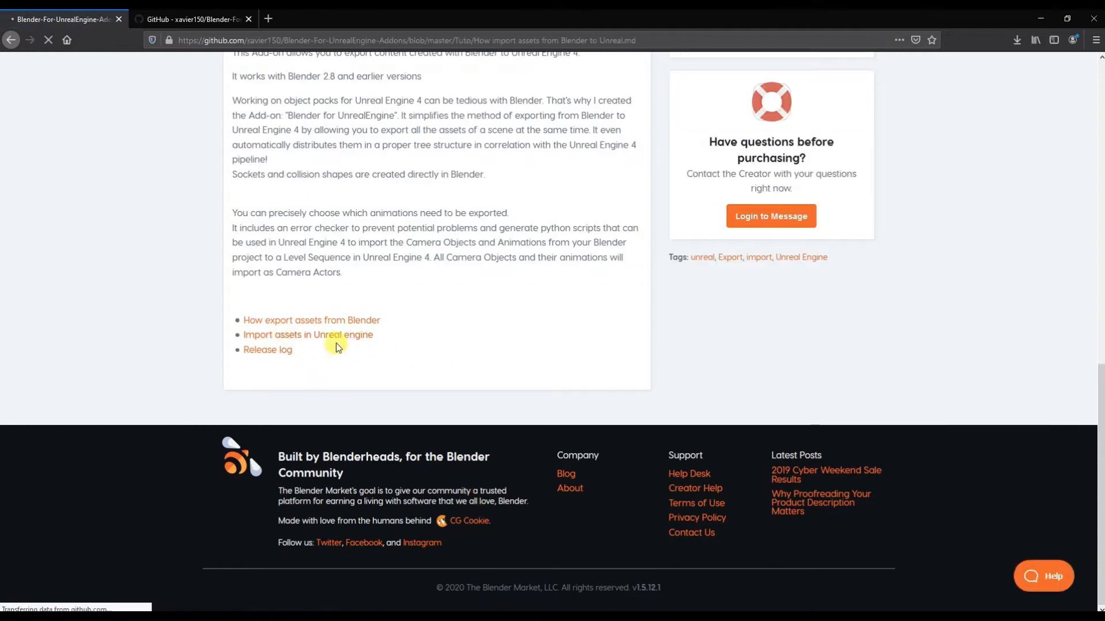
left_click(336, 340)
scroll(242, 329, "down", 6)
scroll(242, 328, "down", 10)
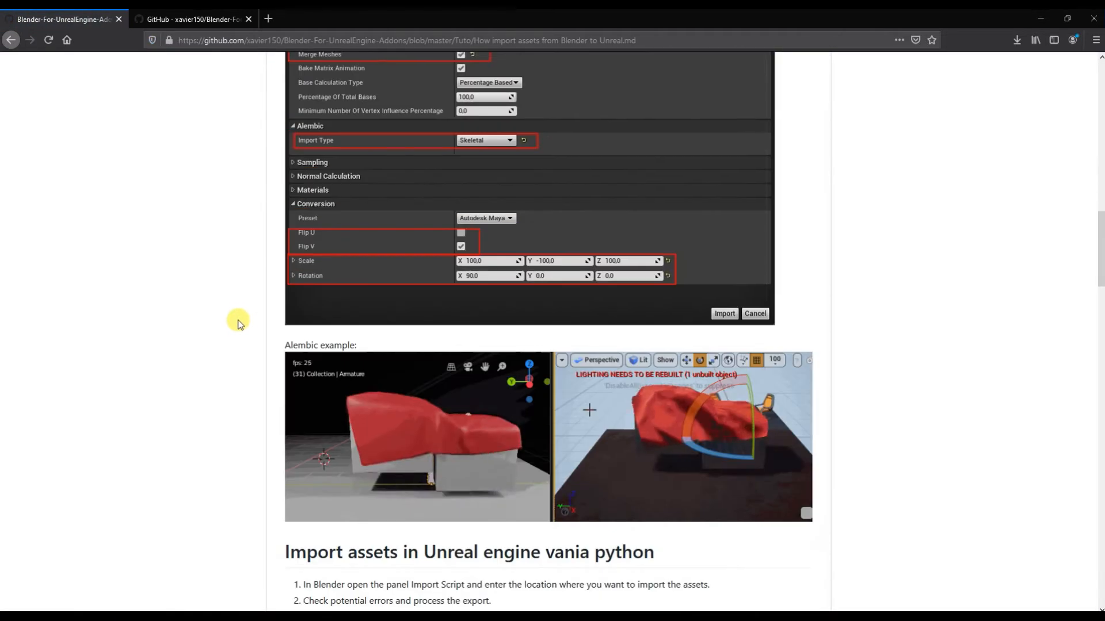
scroll(197, 271, "down", 12)
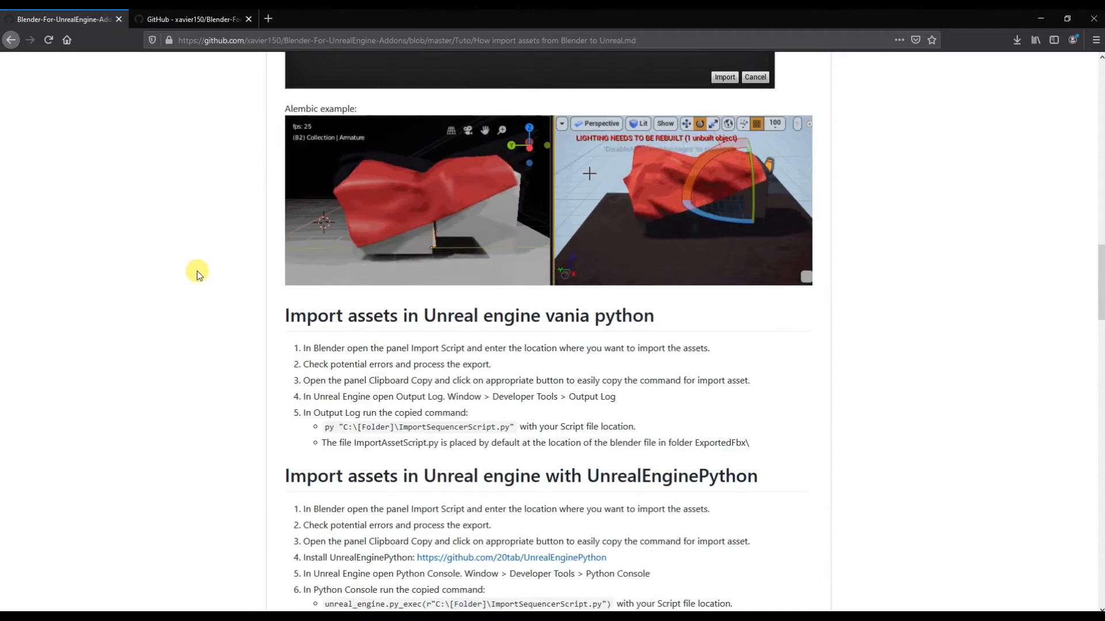
scroll(198, 269, "down", 14)
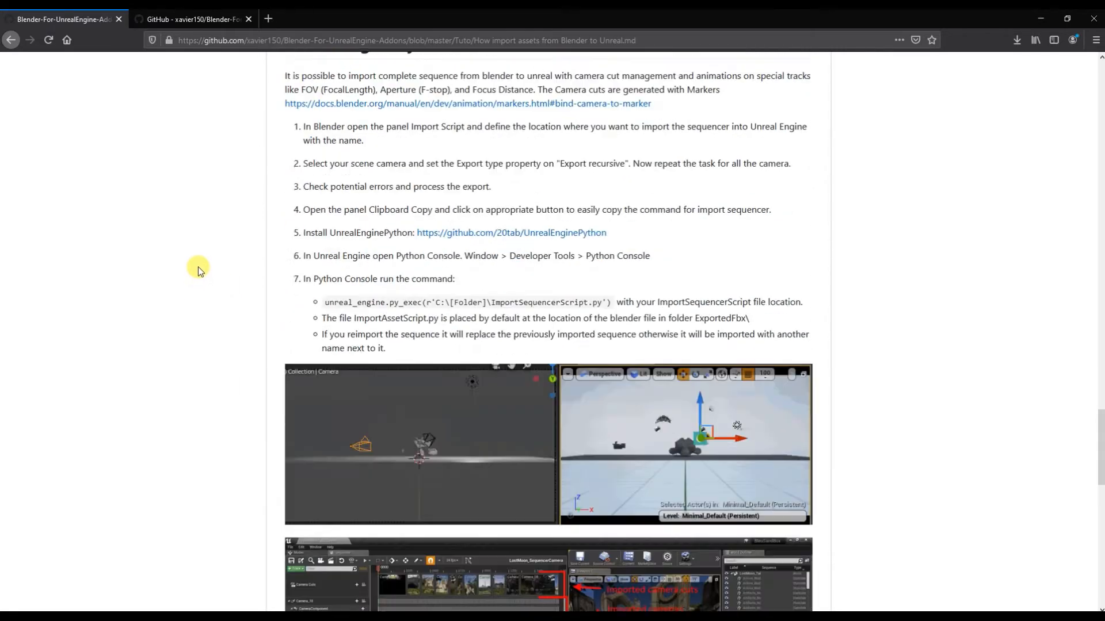
scroll(198, 270, "down", 6)
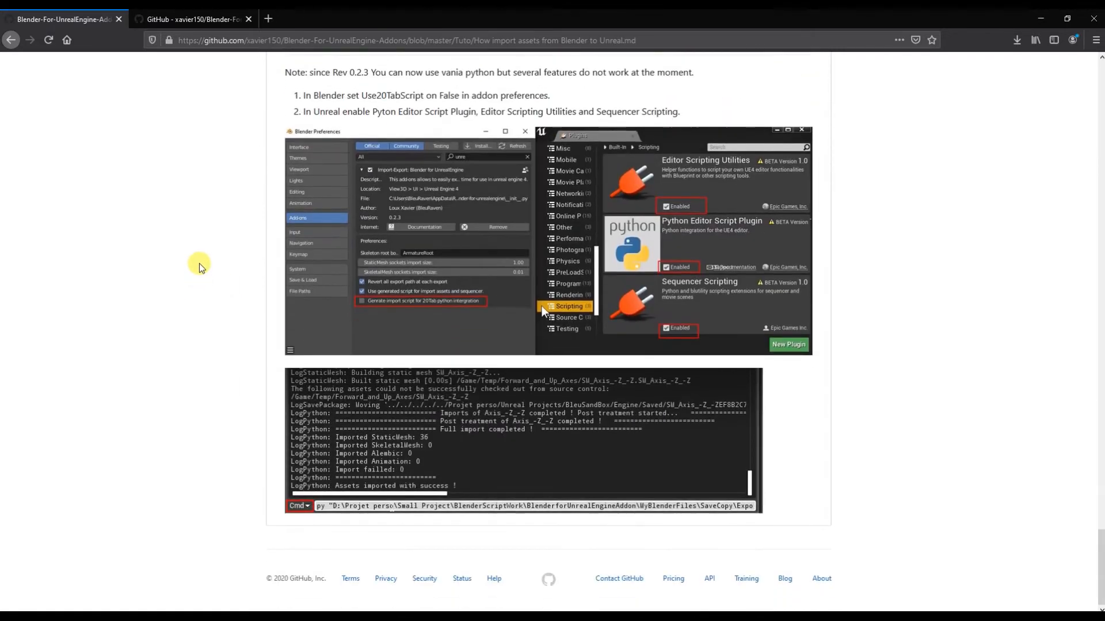
scroll(193, 203, "up", 15)
scroll(155, 116, "up", 5)
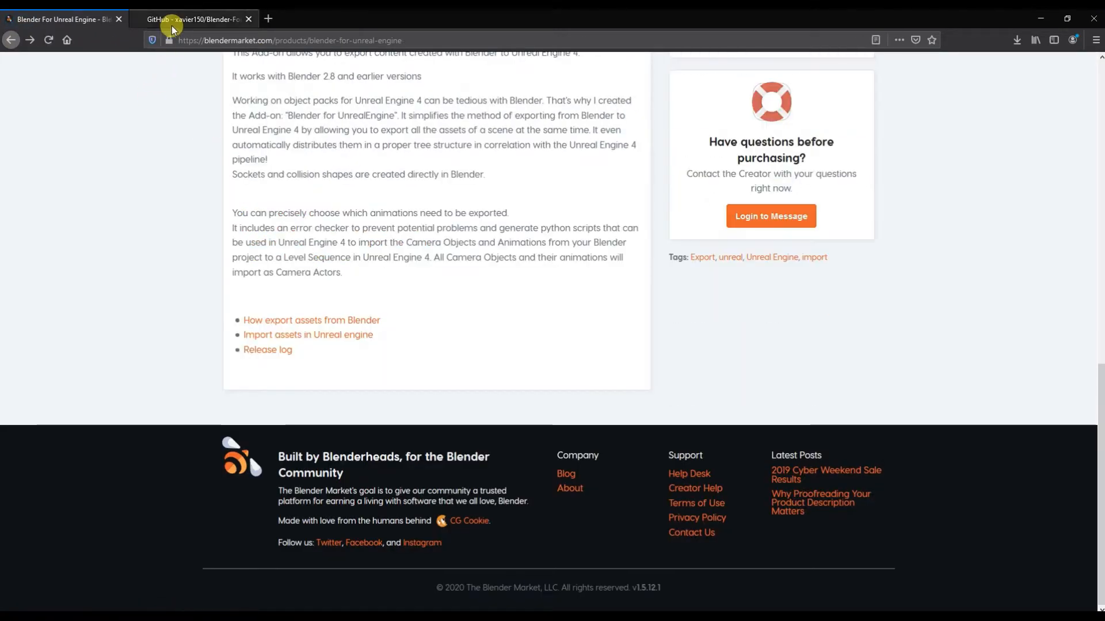
Return to the start of the product page and switch from the browser to Blender.
scroll(352, 190, "up", 15)
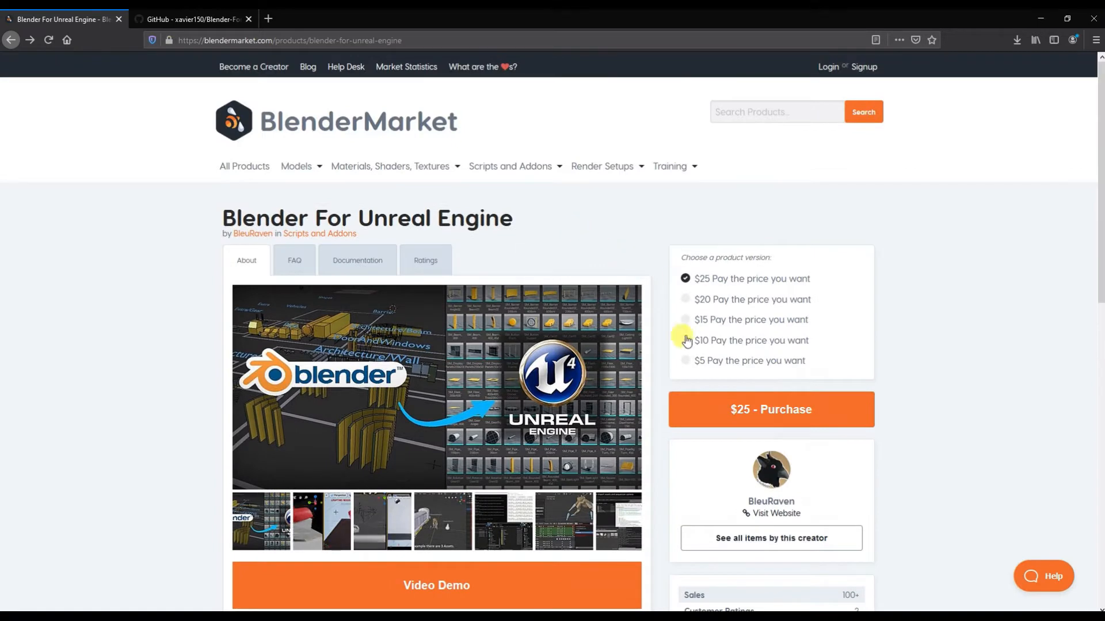
mouse_move(674, 171)
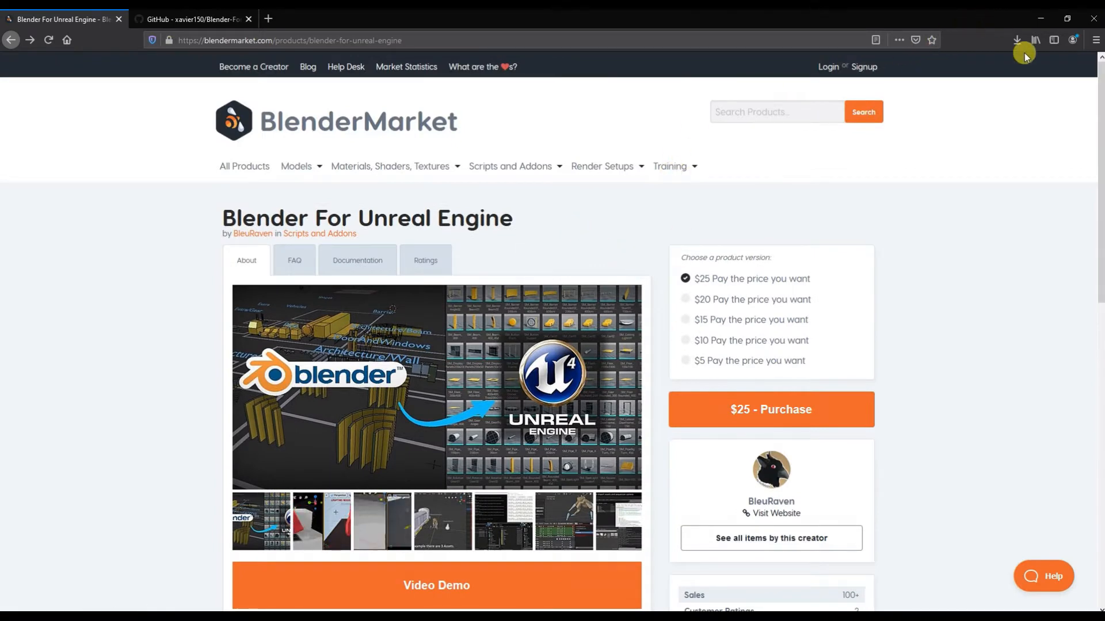
left_click(1040, 18)
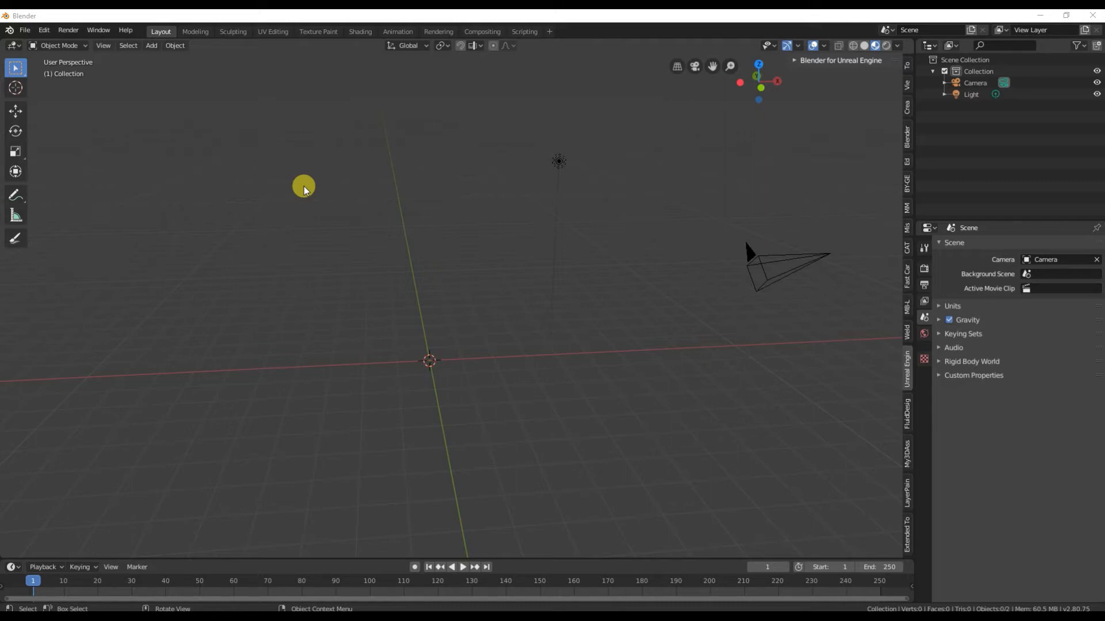
Filter the add-ons in Preferences to User, check the Import-Export: Blender for UnrealEngine entry, and close Preferences.
left_click(27, 30)
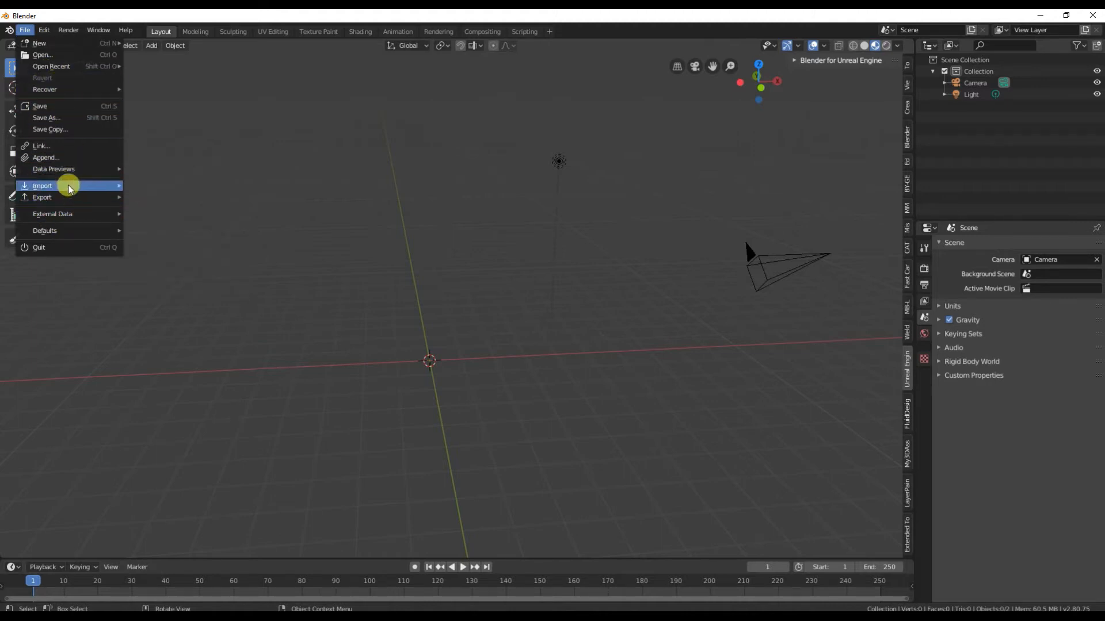
mouse_move(50, 32)
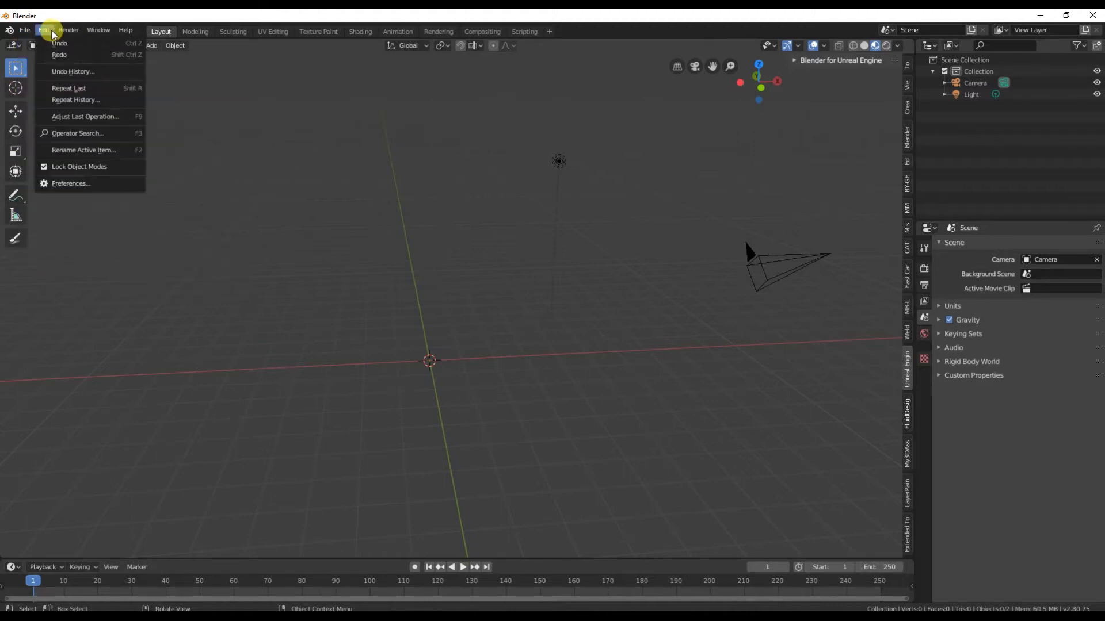
left_click(57, 183)
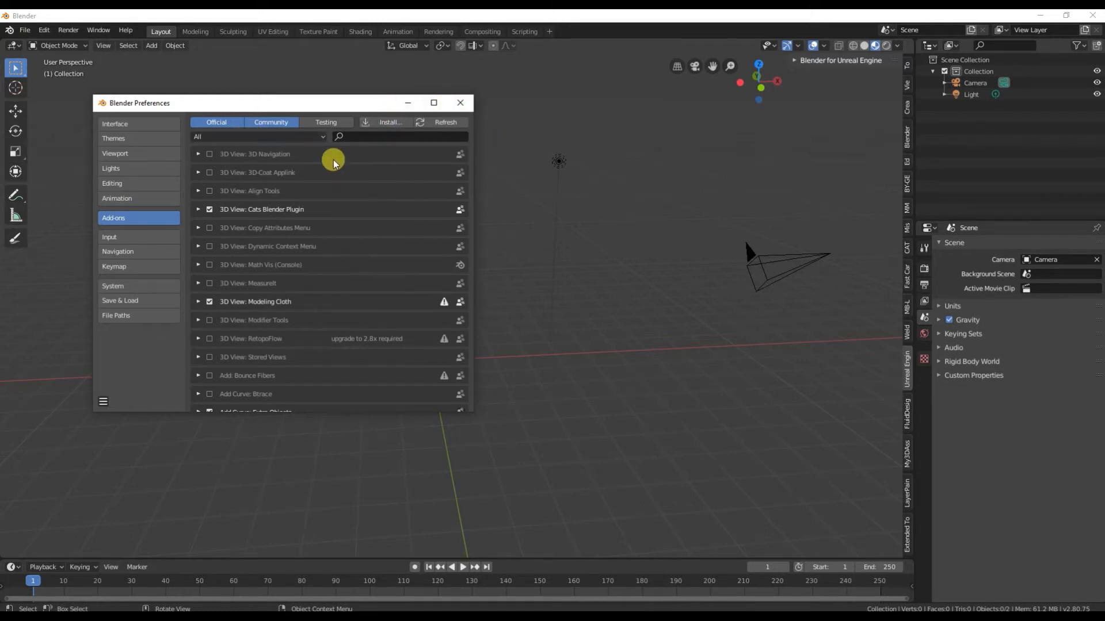
left_click(301, 138)
left_click(199, 153)
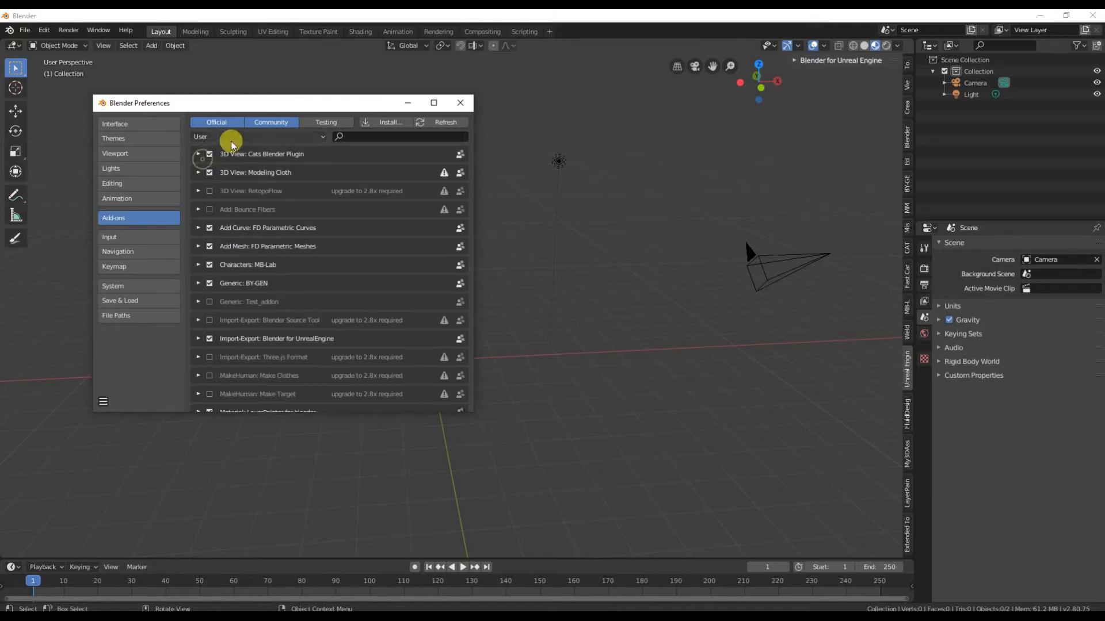
scroll(276, 322, "down", 2)
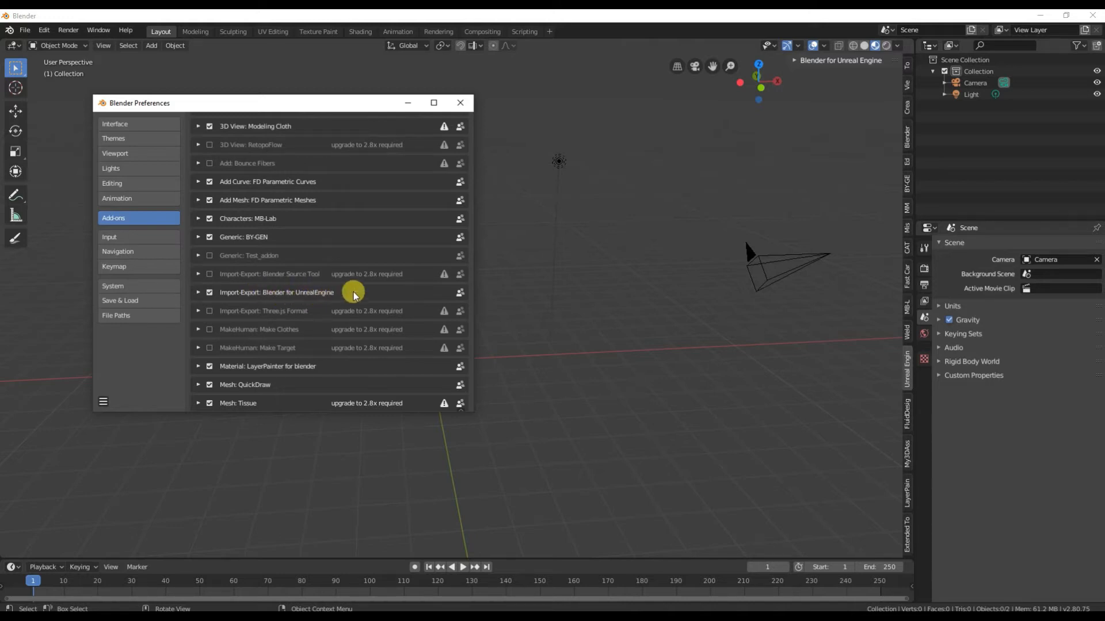
left_click(460, 103)
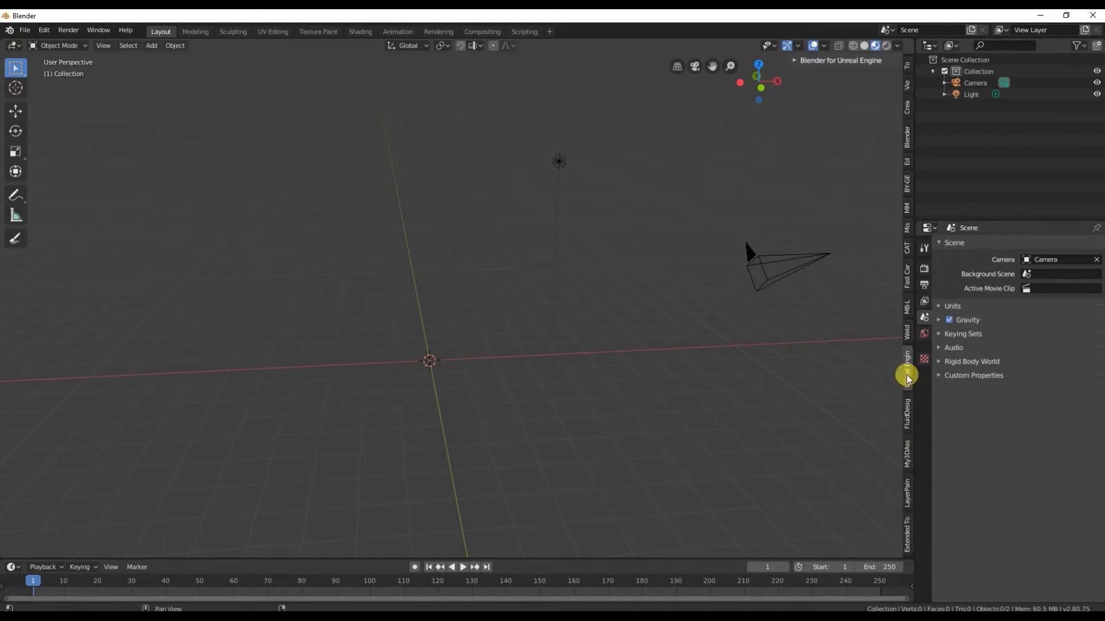
Expand the Blender for Unreal Engine add-on settings in the 3D view's sidebar and widen the sidebar to review all its sections.
left_click(793, 61)
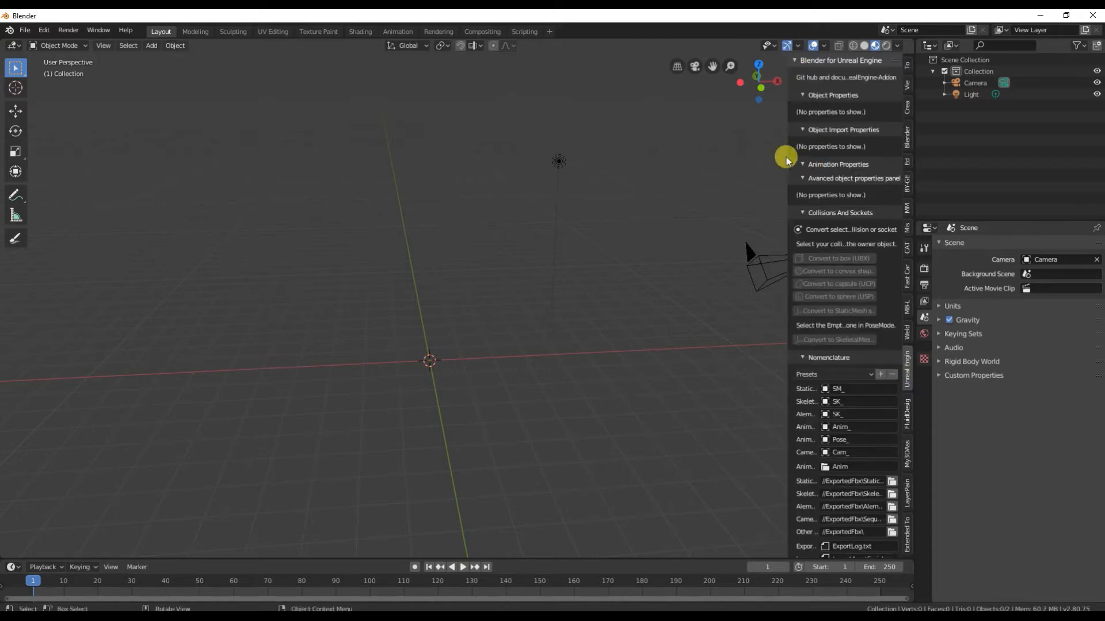
left_click_drag(786, 155, 674, 180)
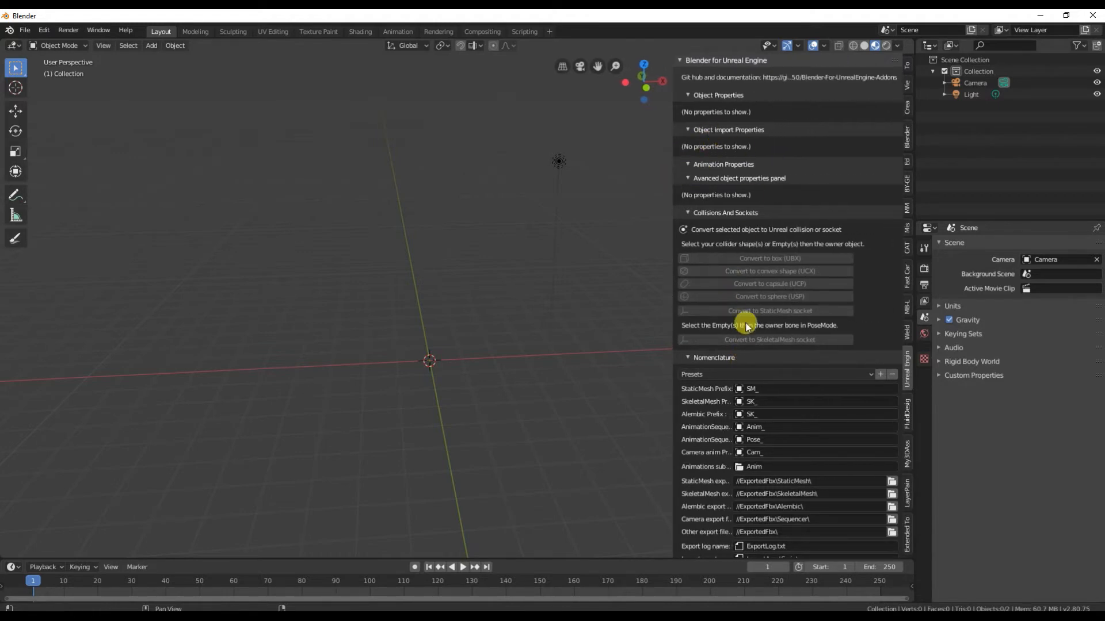
scroll(764, 368, "down", 7)
scroll(759, 363, "up", 7)
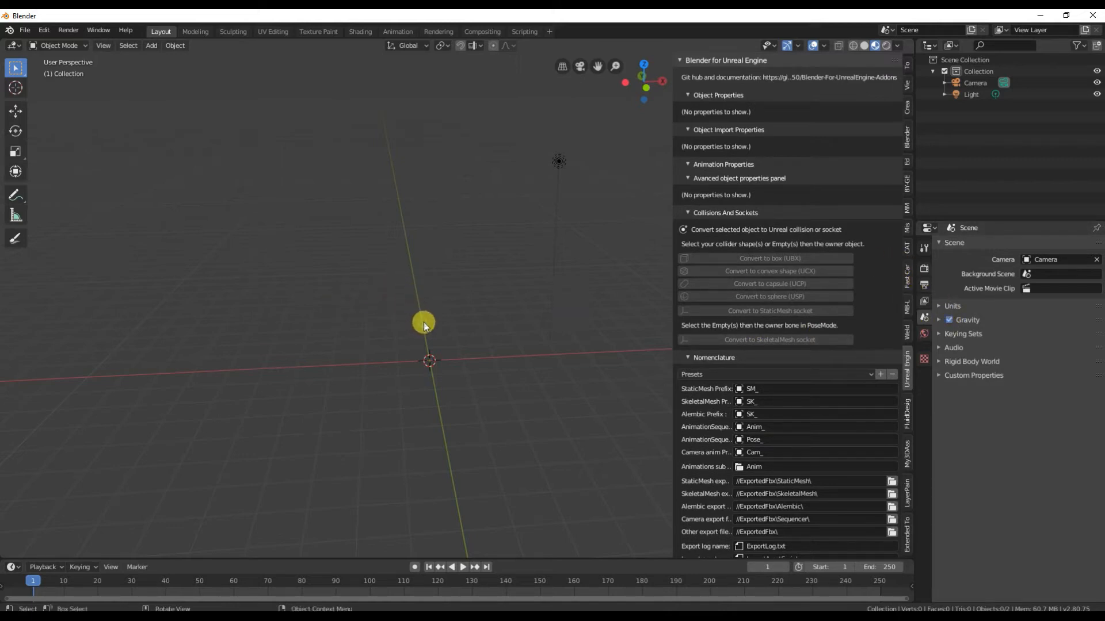
Add a cube mesh at the world origin.
middle_click_drag(424, 323, 414, 394)
key("shift+a")
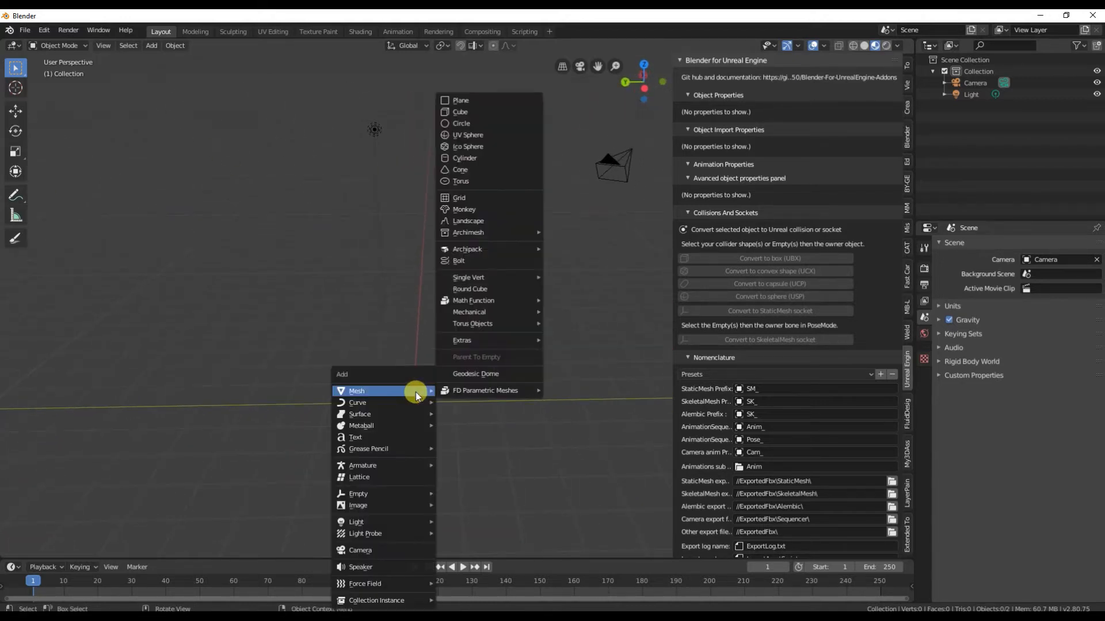
left_click(459, 113)
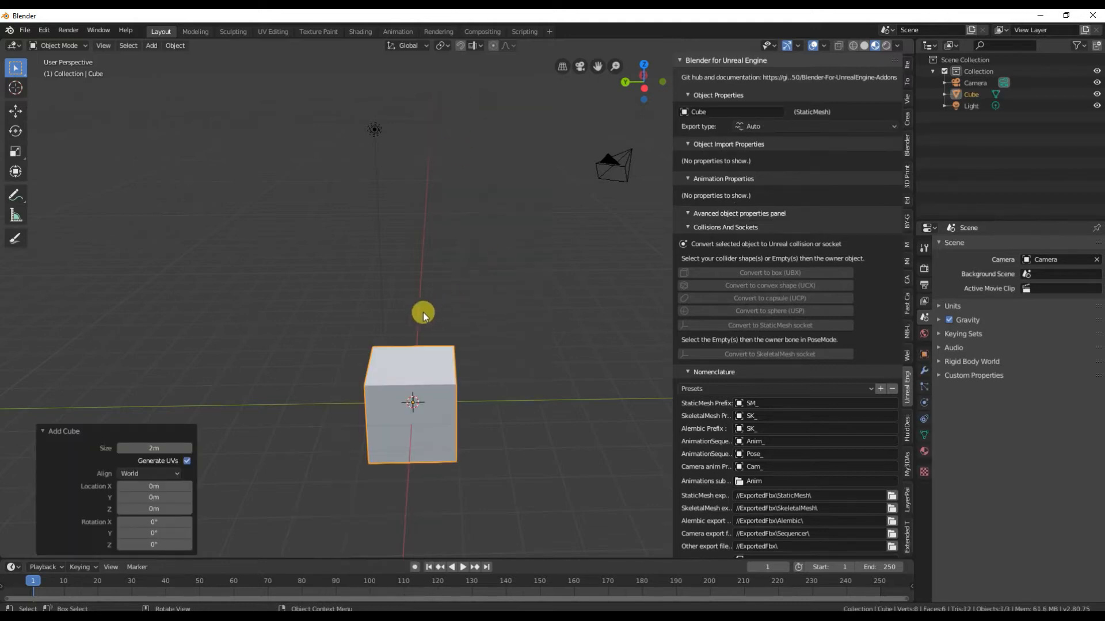
Scale the cube to about 0.57 in X and Y while keeping its height, and start moving it along the X axis.
key("s")
key("shift+z")
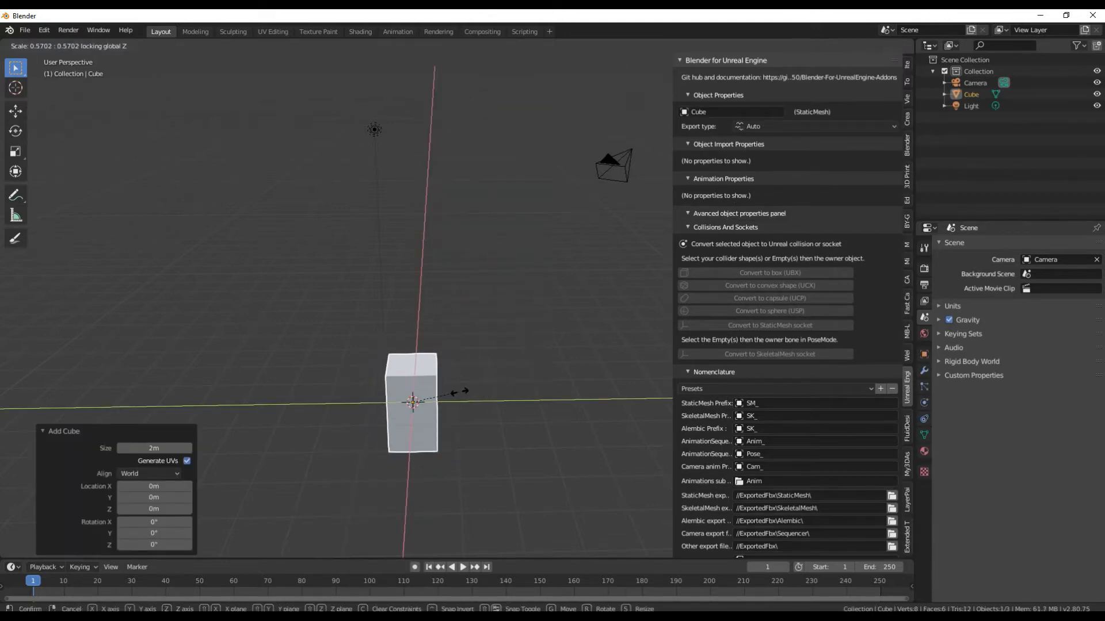
left_click(459, 394)
key("g")
key("x")
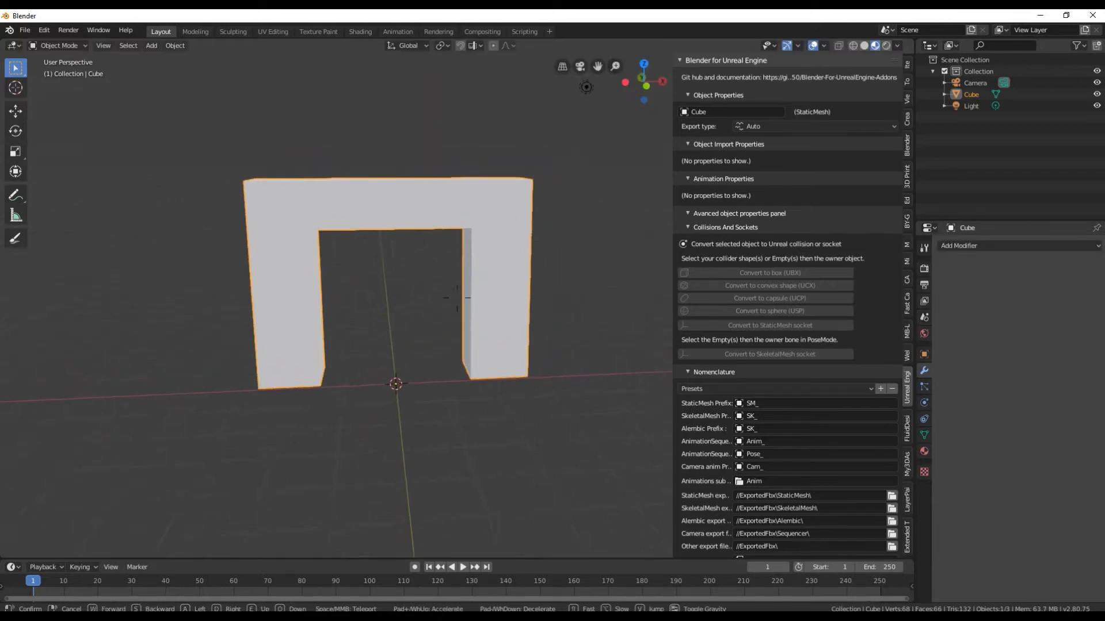
Rename the Cube object that forms the archway as Arch.
key("shift+grave")
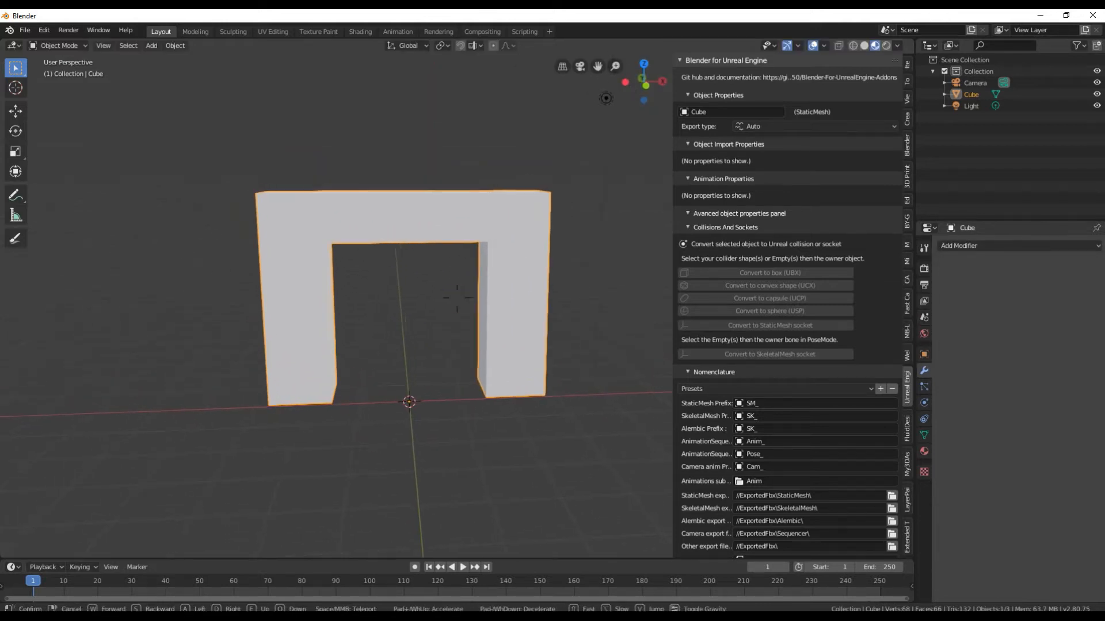
key("w")
key("s")
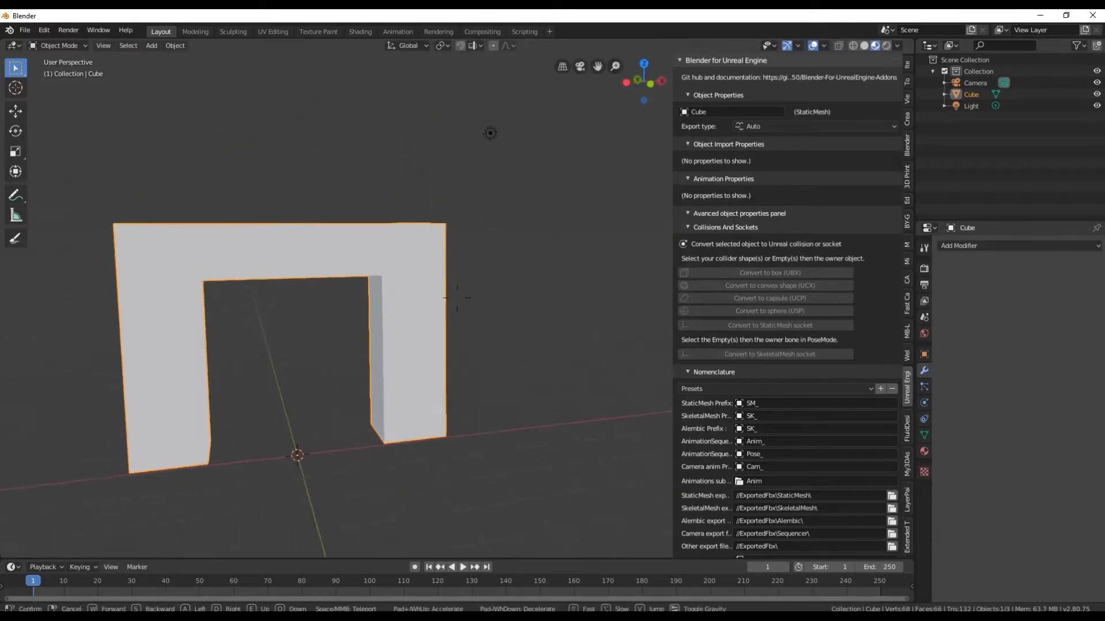
left_click(457, 297)
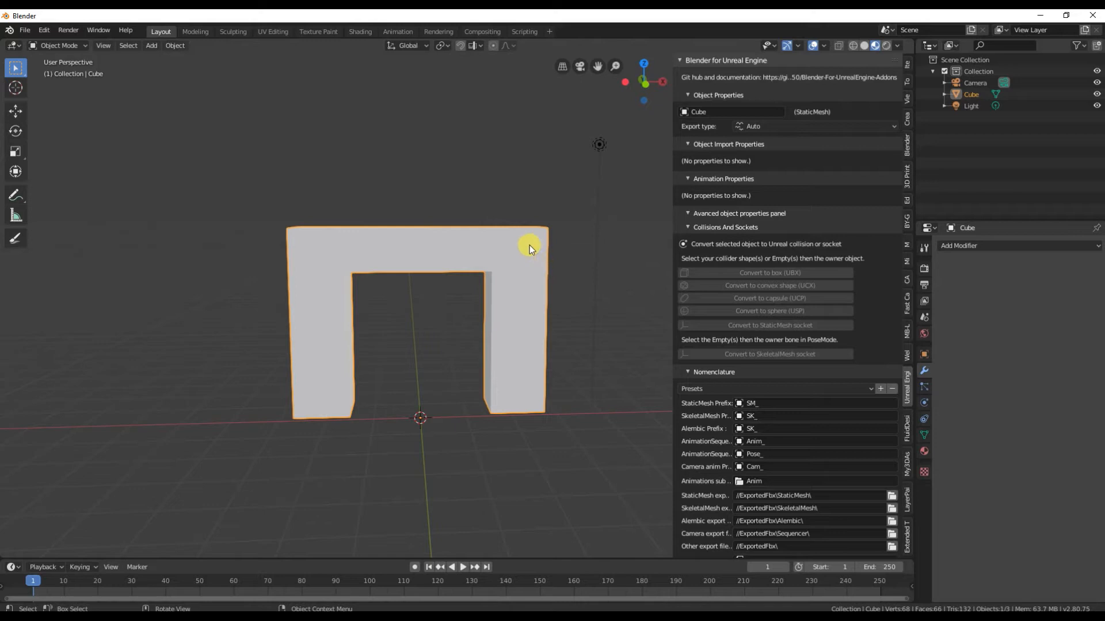
left_click(972, 95)
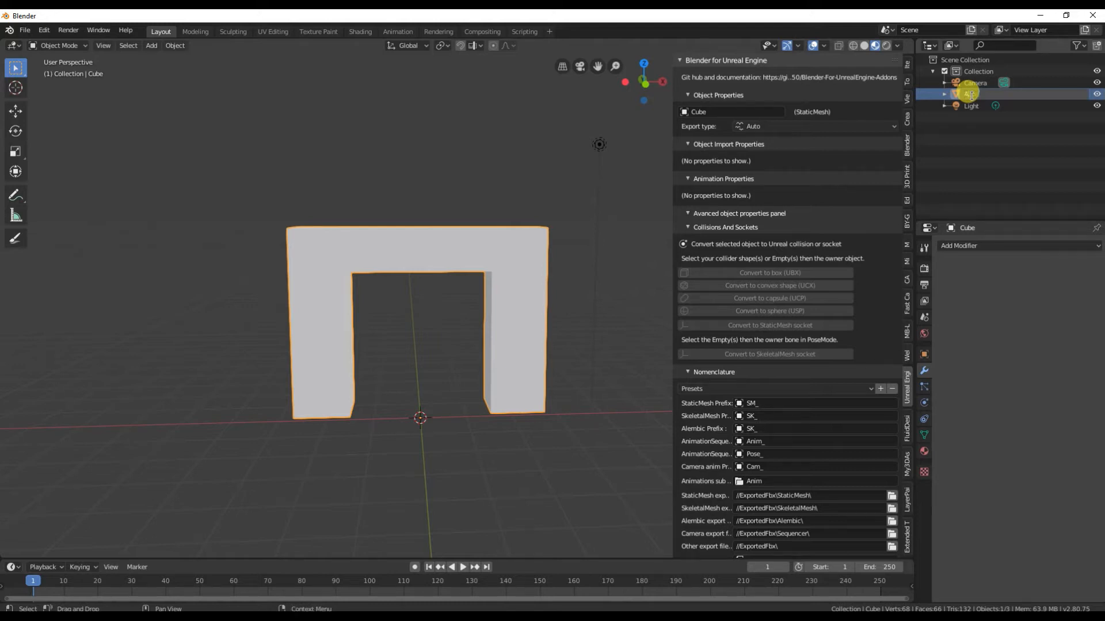
type("Arch")
key("Return")
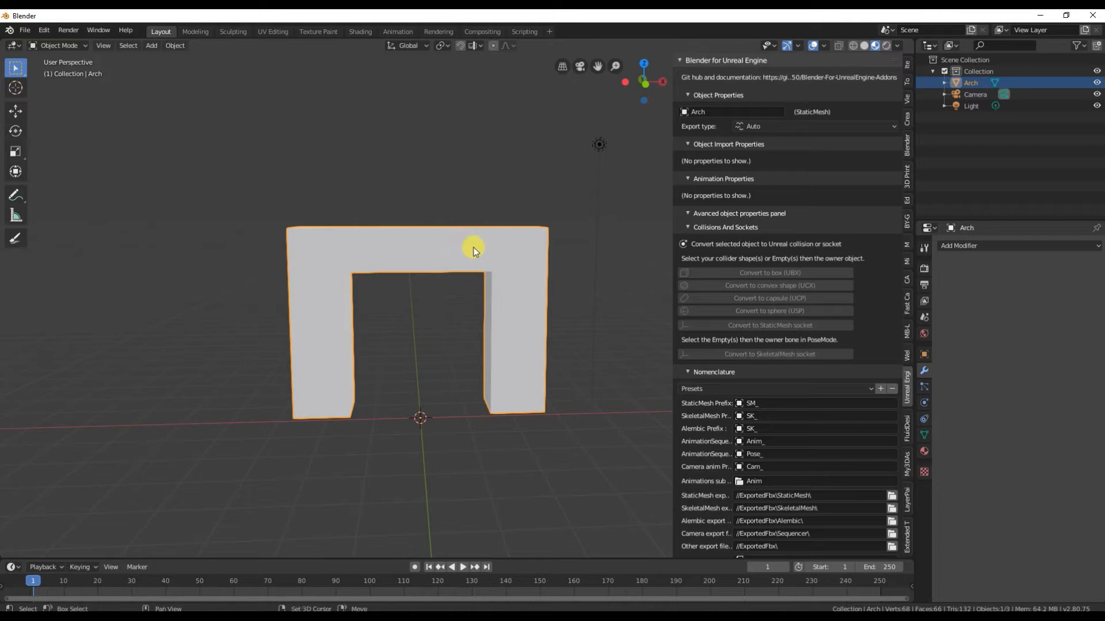
Duplicate the arch and move the copy about -5.8 m along the X axis, beside the original.
key("shift+d")
right_click(510, 222)
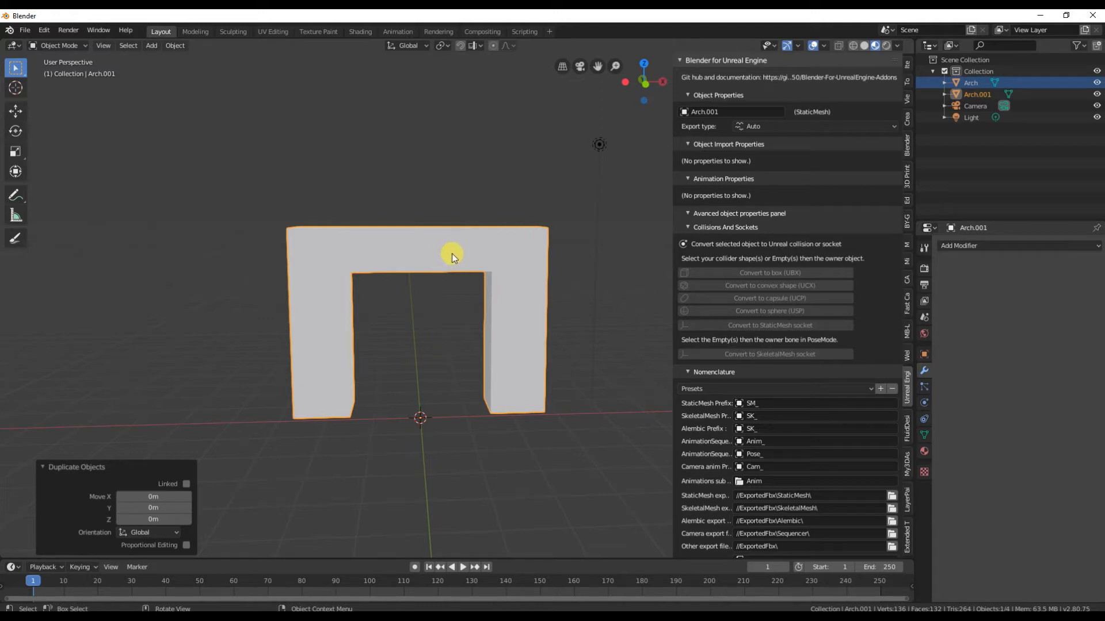
key("g")
key("x")
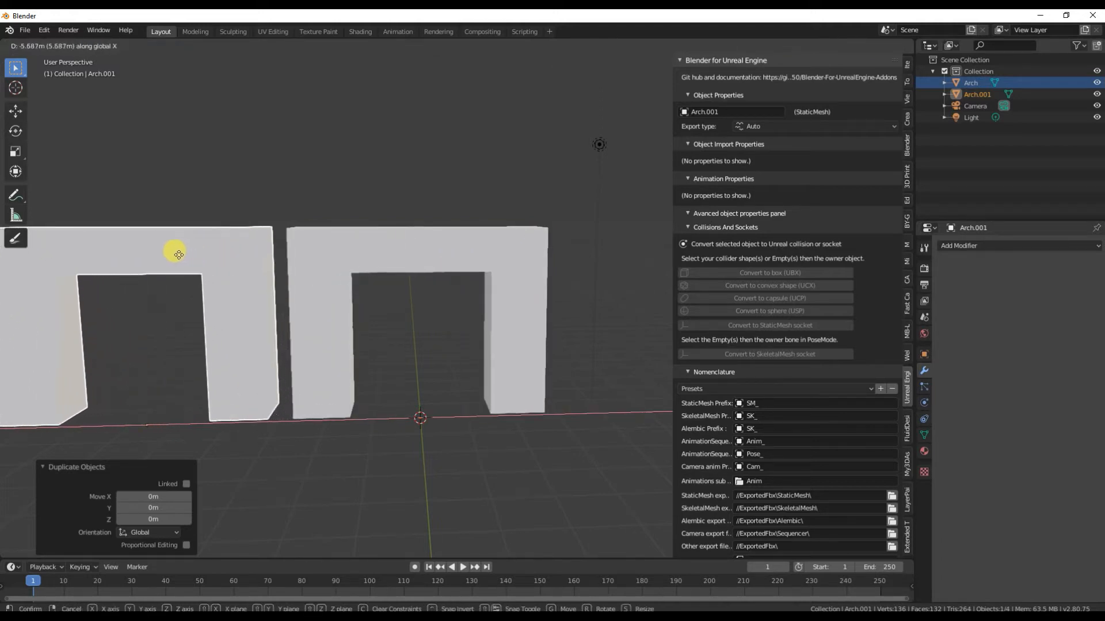
left_click(174, 256)
Duplicate the second arch and move this copy about -5.82 m further along the X axis.
middle_click_drag(347, 209, 330, 219)
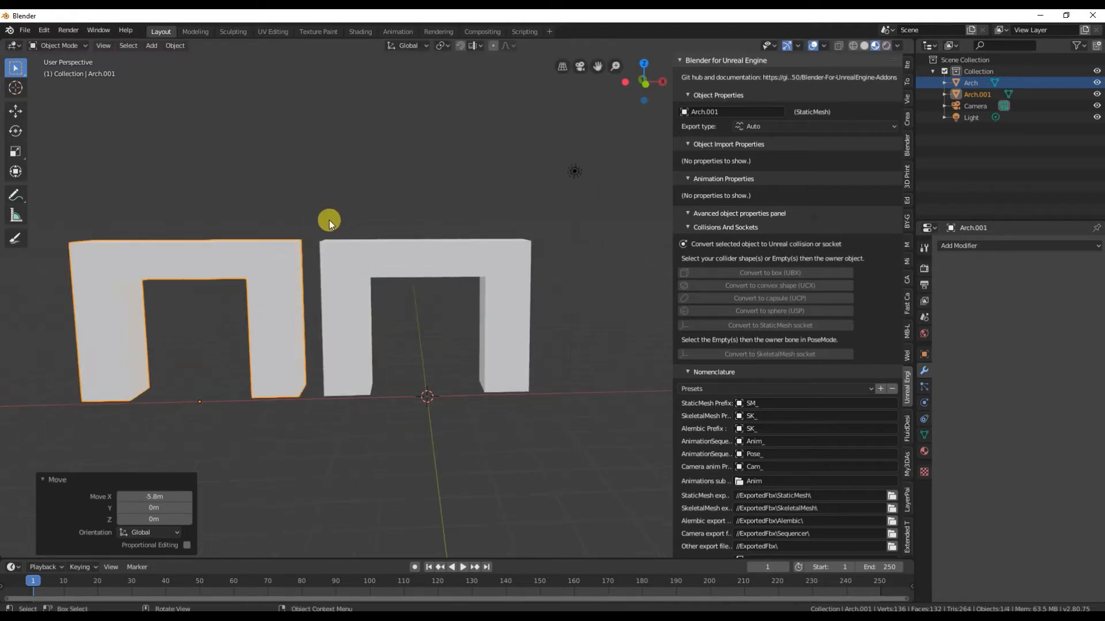
key("shift+d")
right_click(365, 229)
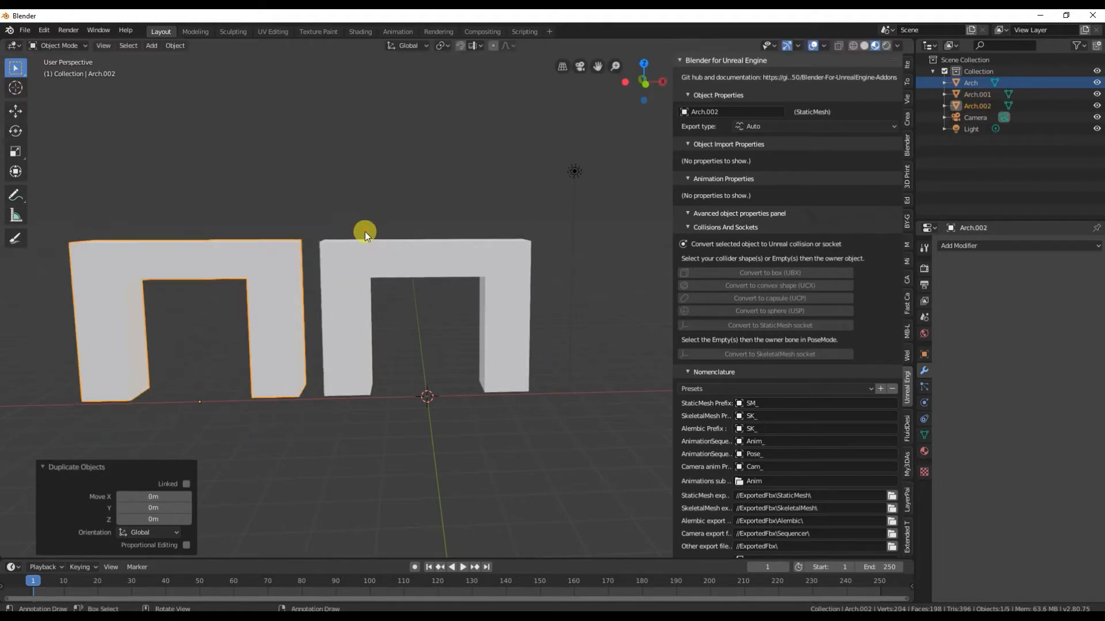
key("g")
key("x")
left_click(113, 246)
Give the original arch a Subdivision Surface modifier with 3 viewport subdivisions and apply it.
middle_click_drag(113, 246, 491, 227)
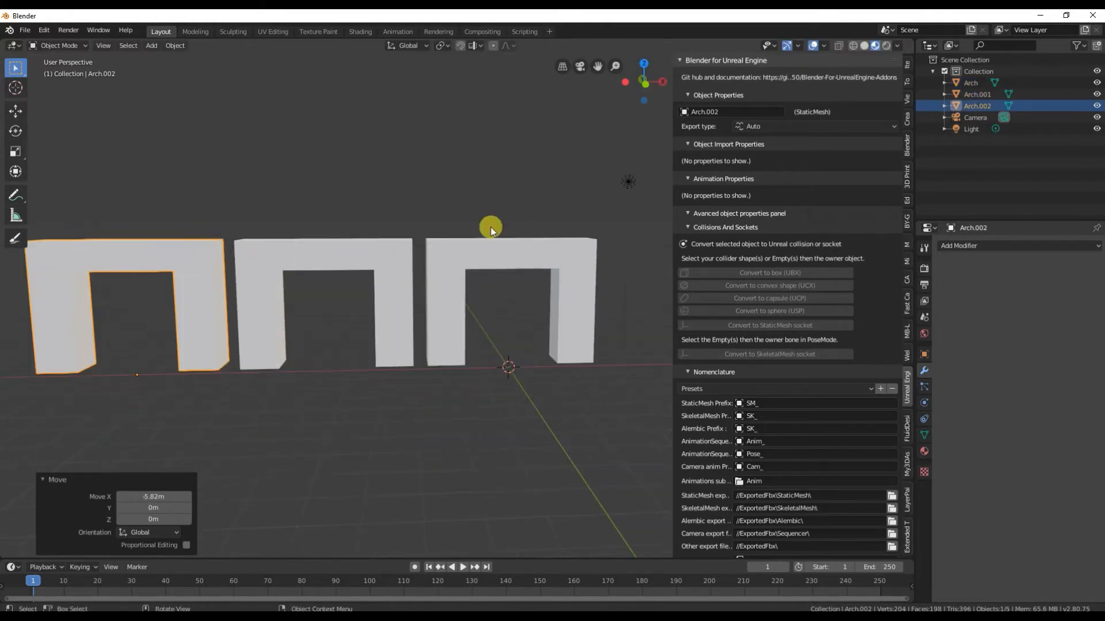
left_click(458, 258)
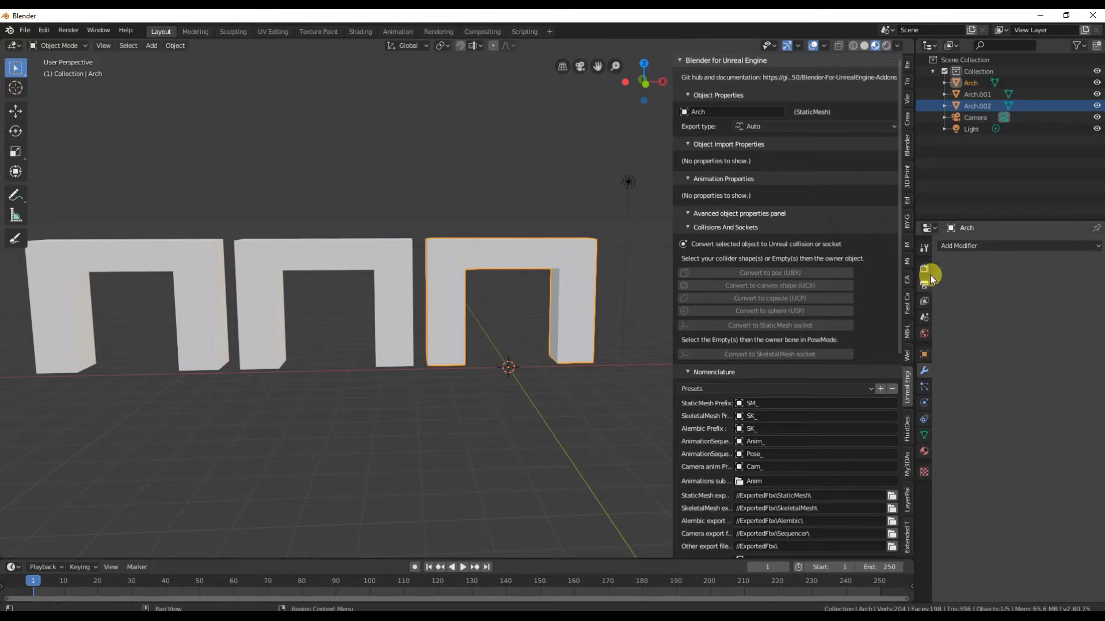
left_click(959, 247)
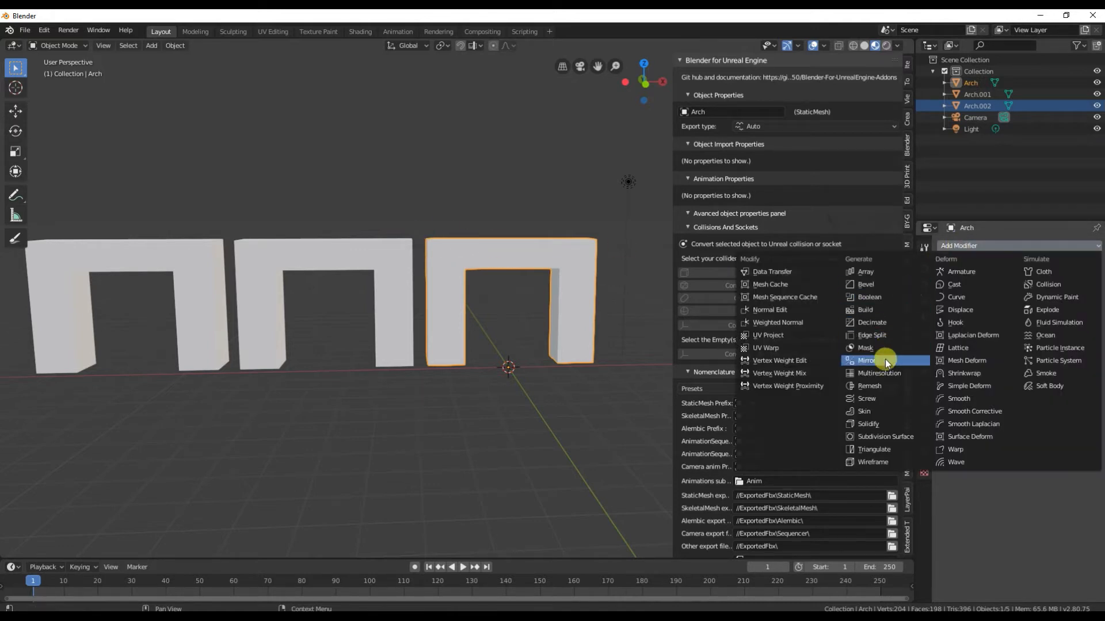
left_click(902, 438)
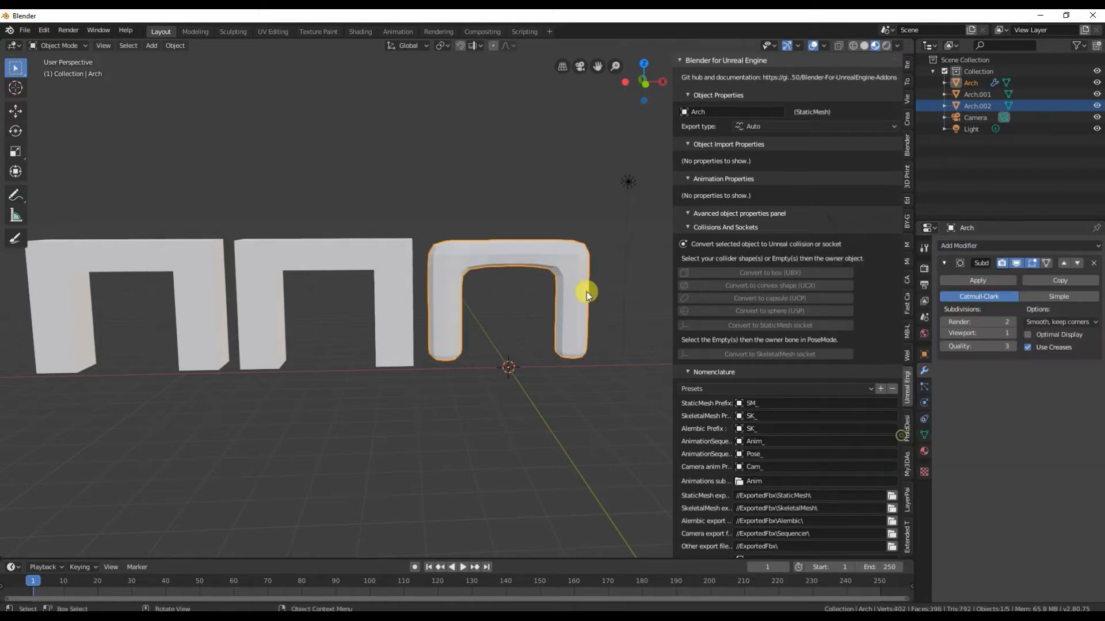
left_click(1013, 332)
left_click(1012, 333)
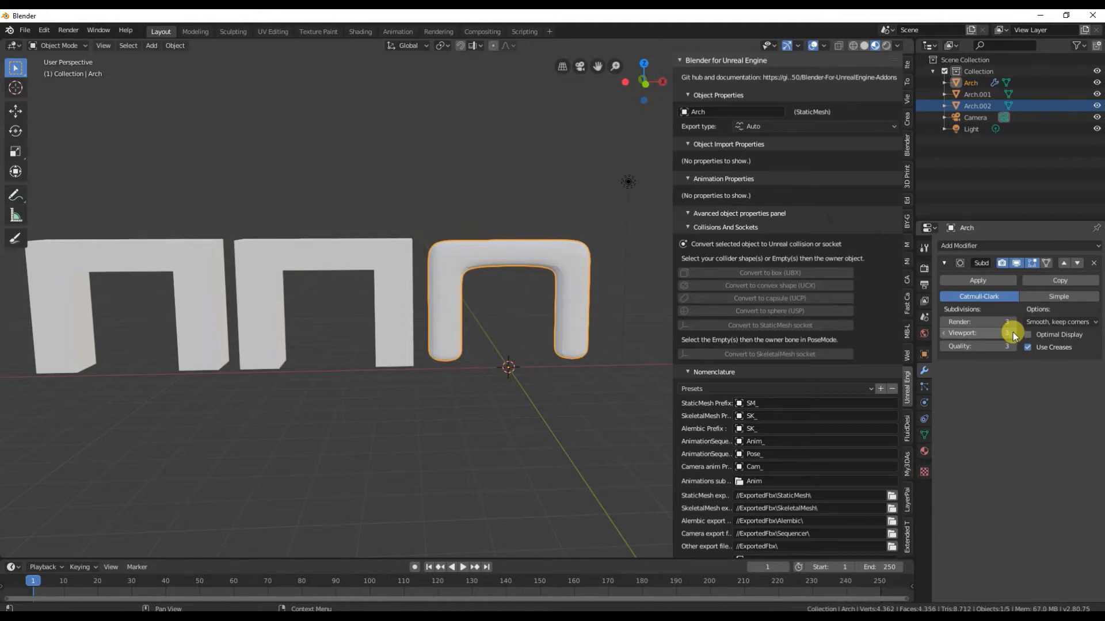
left_click(981, 279)
Give the middle arch, Arch.001, a Subdivision Surface modifier with 1 viewport subdivision and apply it.
left_click(429, 250)
left_click(959, 247)
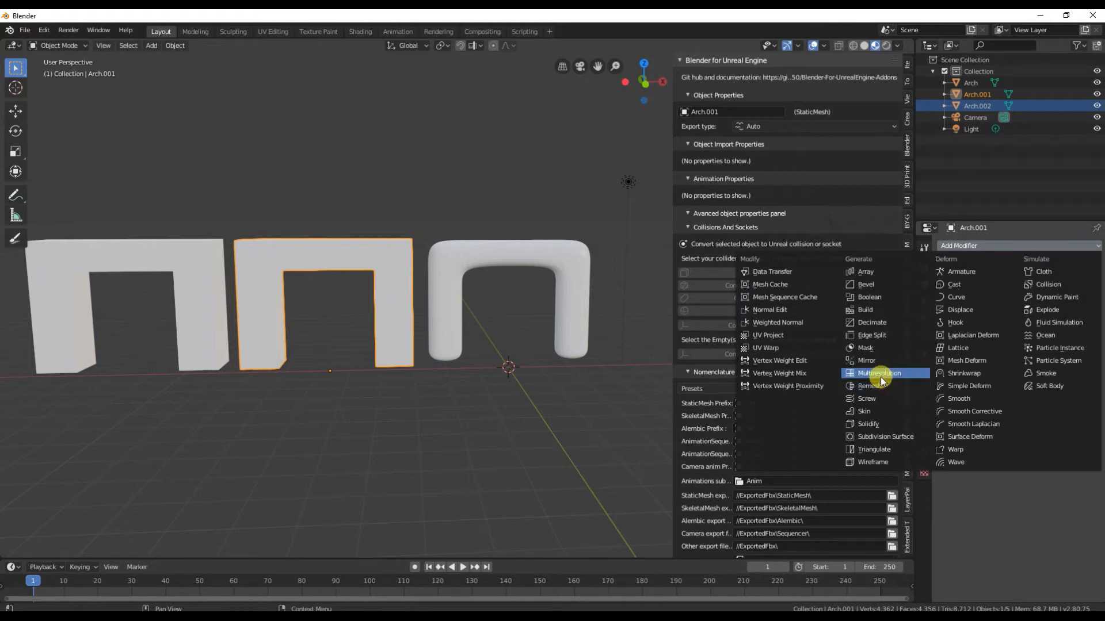
left_click(908, 437)
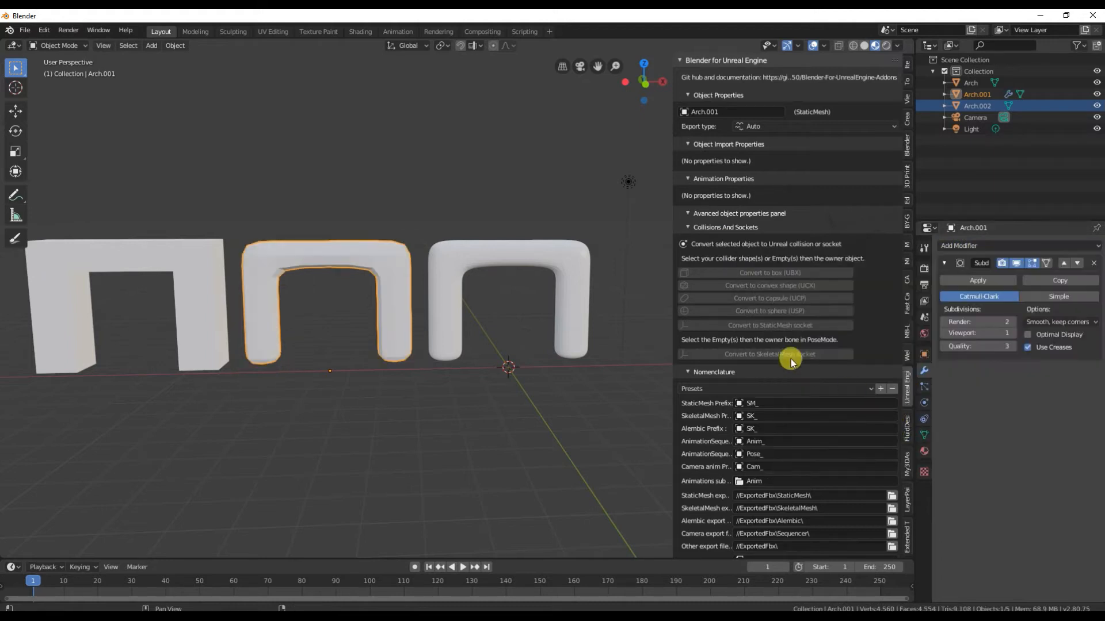
left_click(967, 280)
Examine the arches up close and from farther away to compare their levels of mesh detail.
scroll(406, 241, "up", 2)
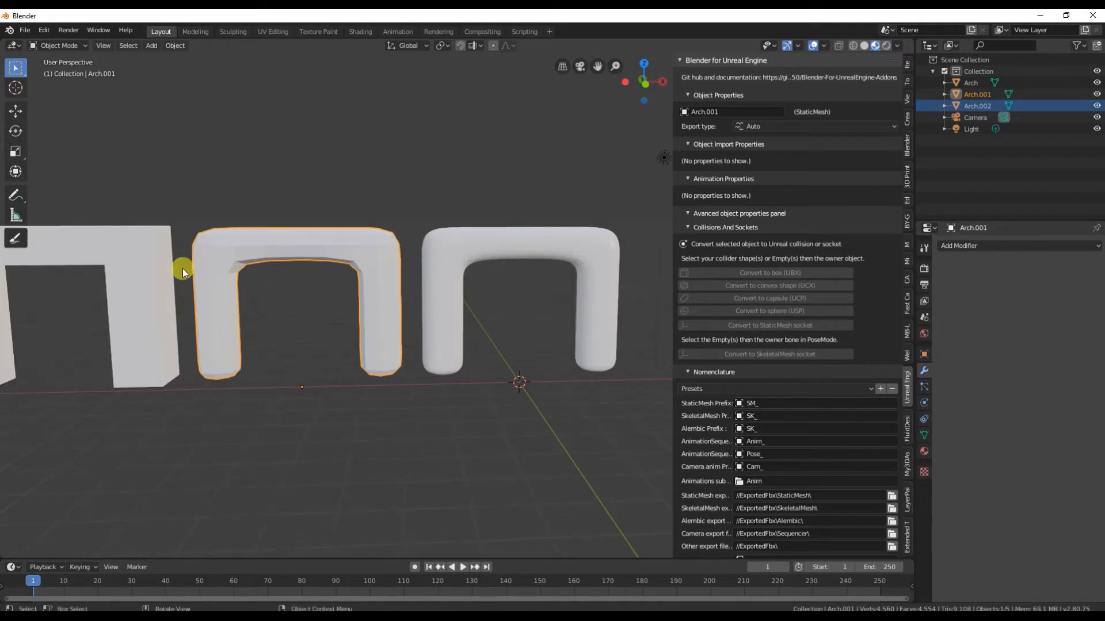
key("shift+grave")
key("w")
key("w")
key("a")
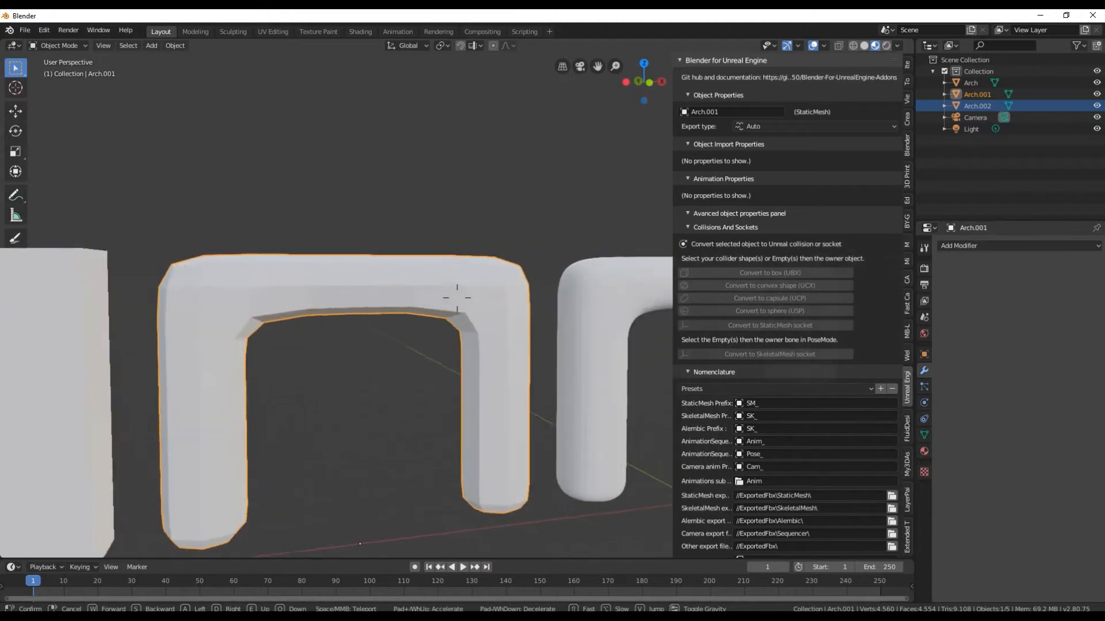
key("s")
key("s")
left_click(459, 302)
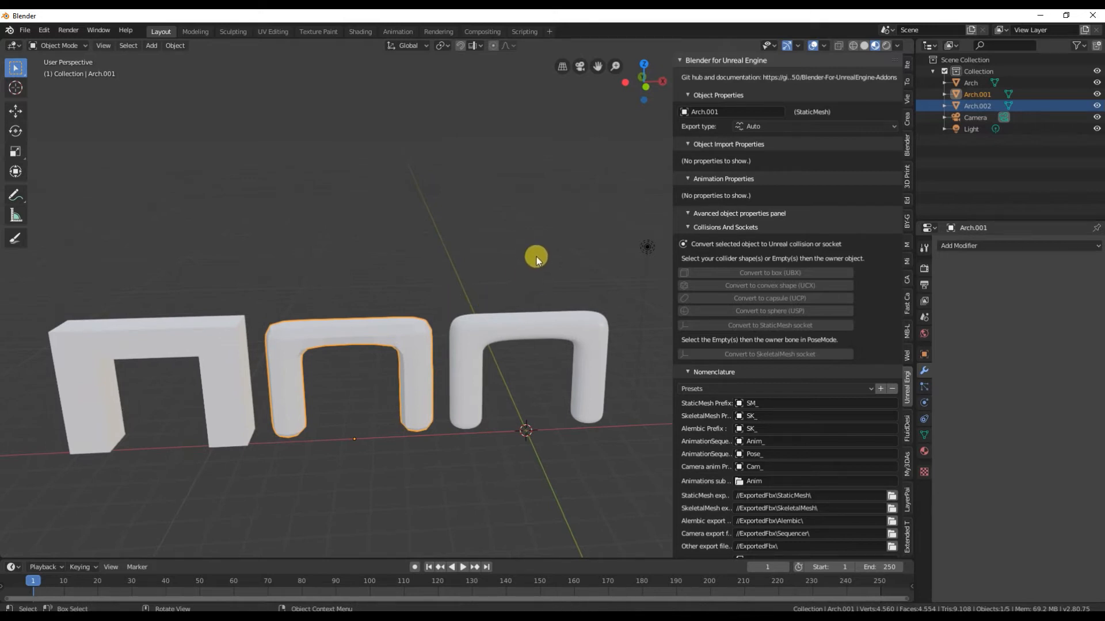
Set the export type of the smoothest arch, Arch, to Export recursive.
left_click(468, 334)
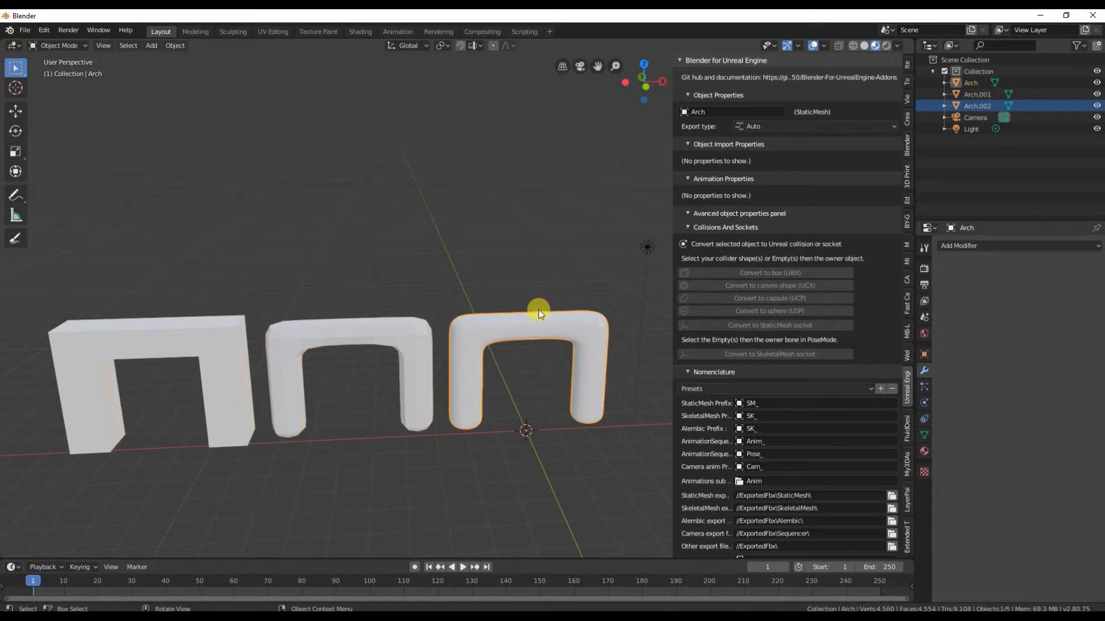
left_click(759, 127)
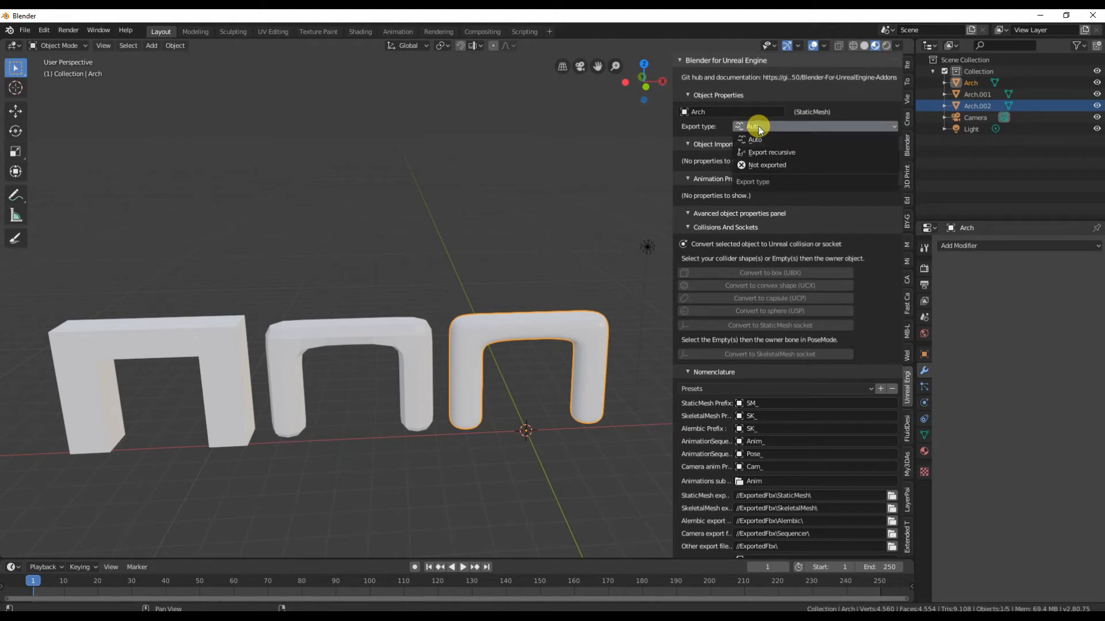
left_click(797, 153)
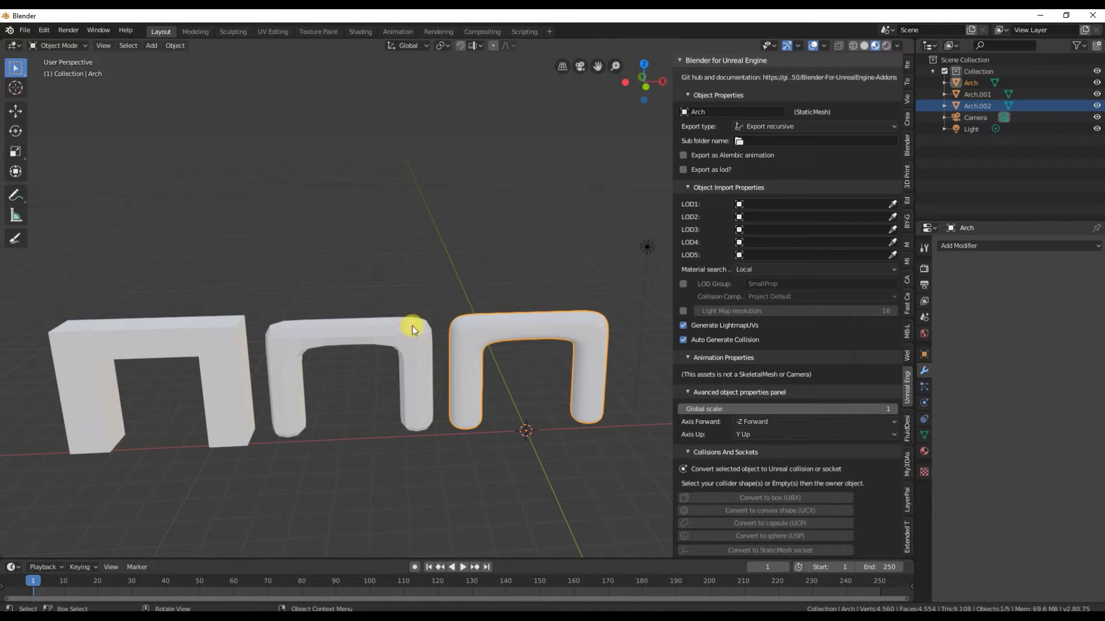
Set the middle arch, Arch.001, to Export recursive and enable its export as a LOD.
left_click(375, 327)
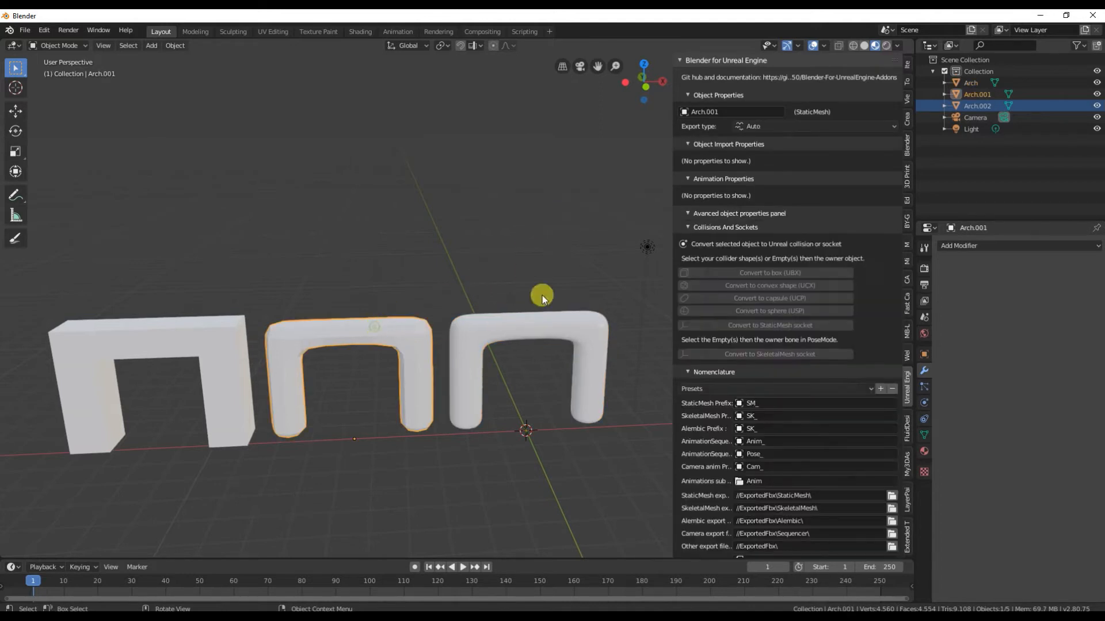
left_click(747, 130)
left_click(769, 152)
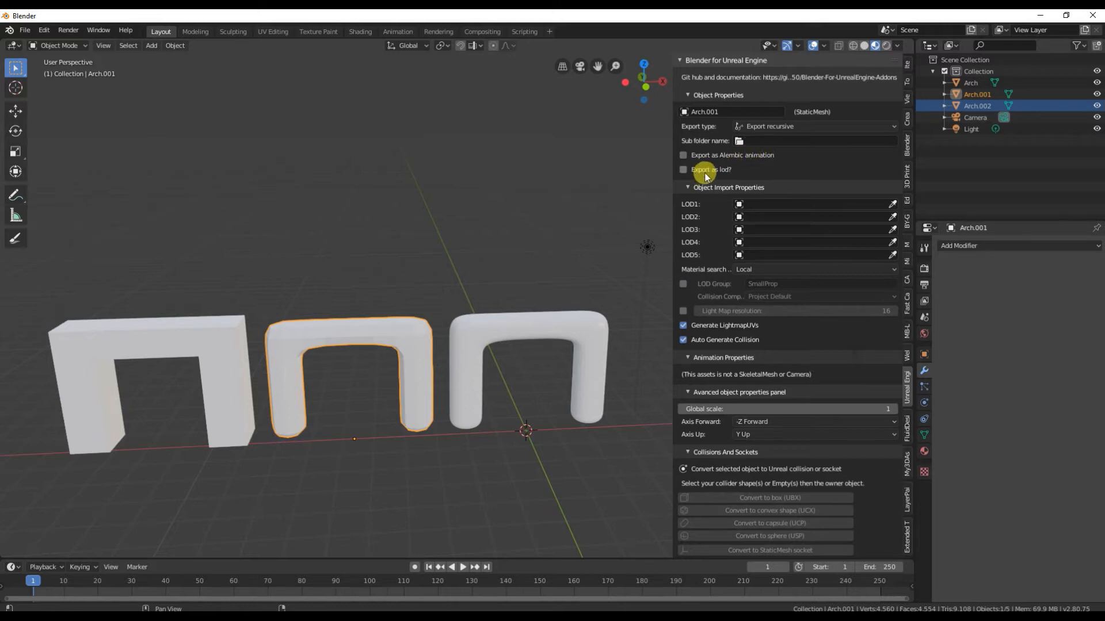
left_click(713, 170)
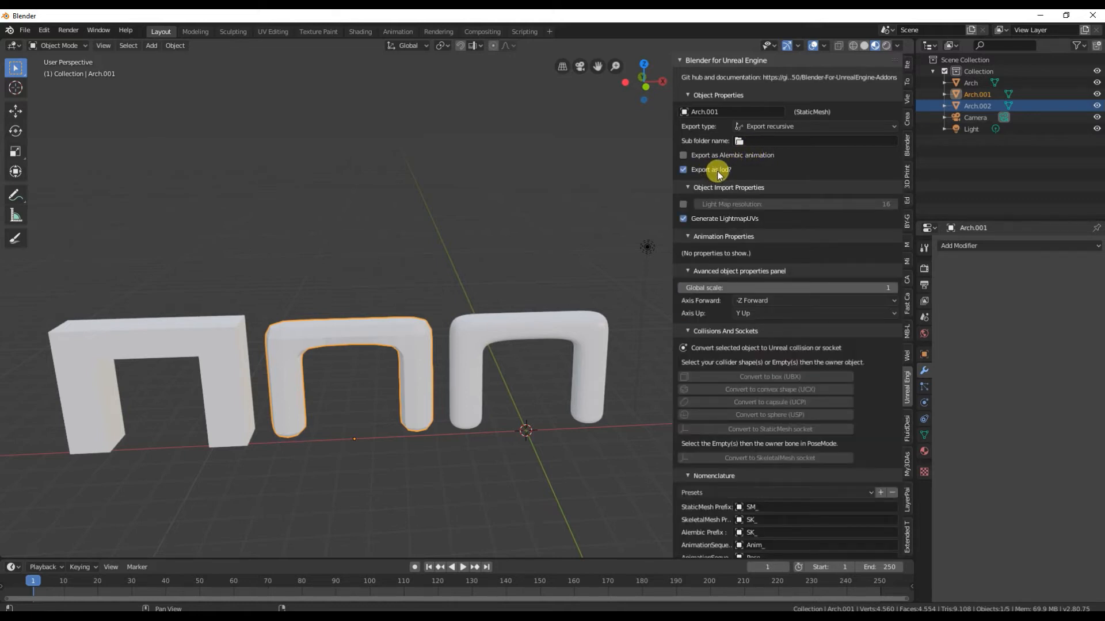
Set the blocky arch, Arch.002, to Export recursive and enable its export as a LOD.
left_click(200, 323)
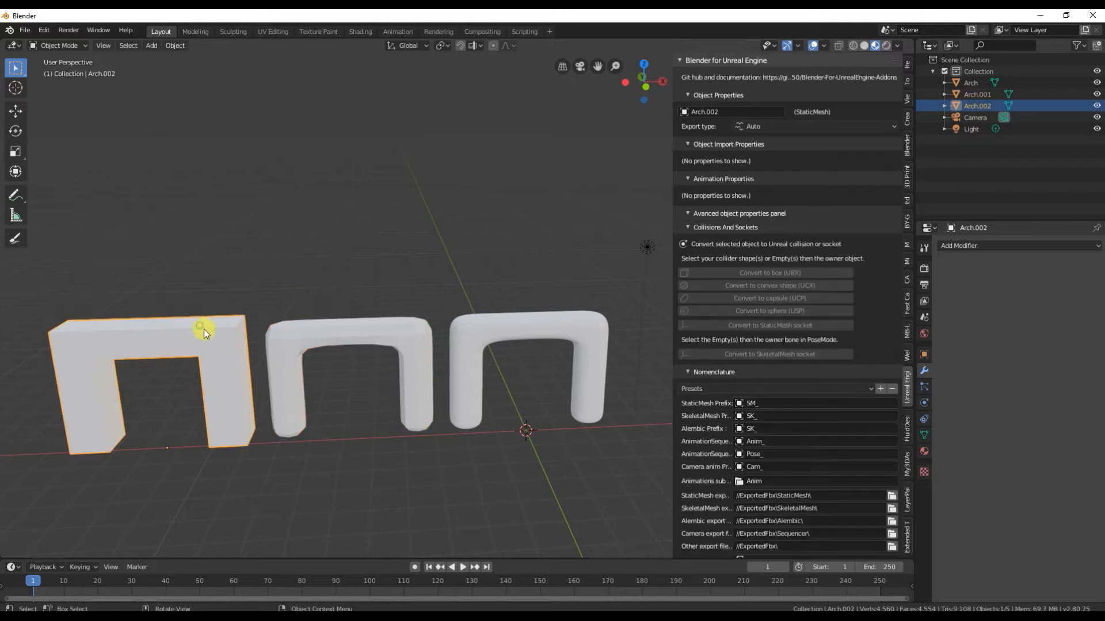
left_click(748, 126)
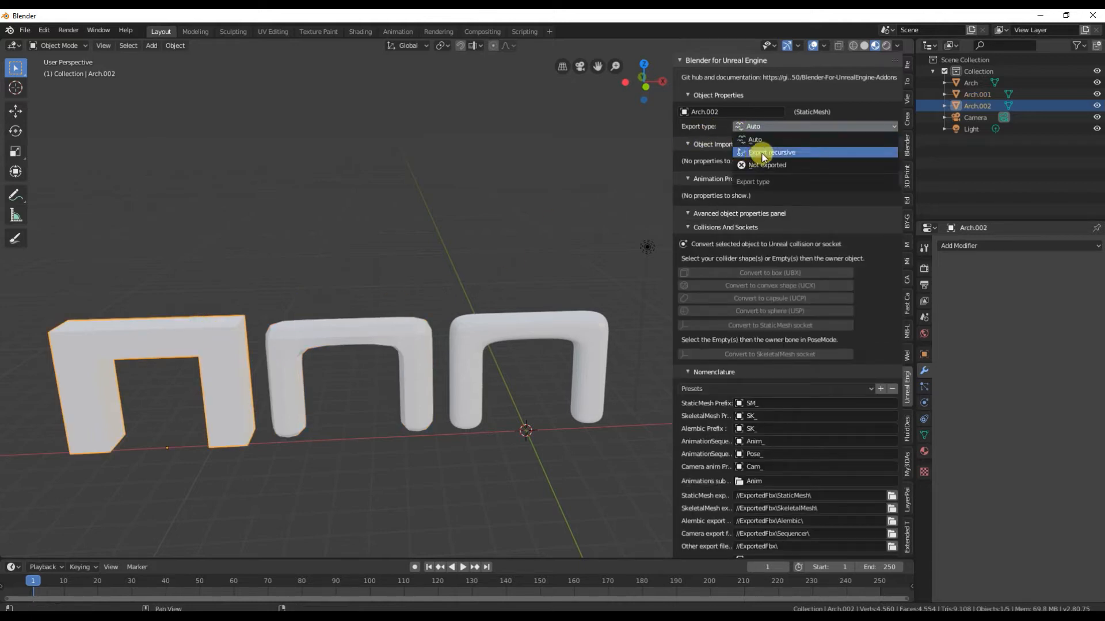
left_click(764, 153)
left_click(701, 167)
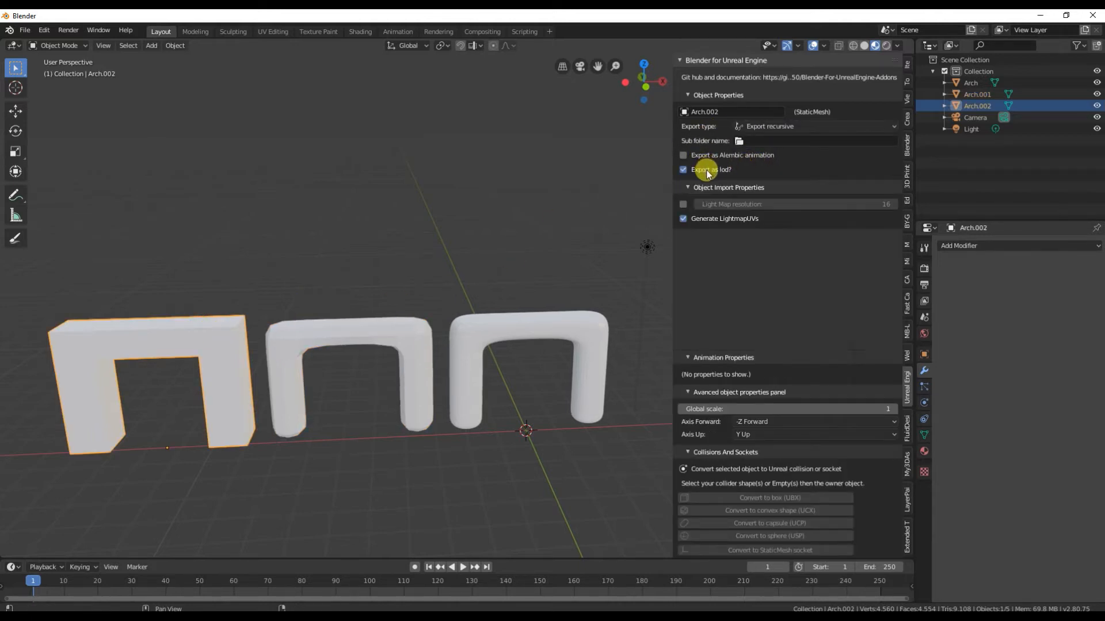
On the main Arch object, assign Arch.001 as LOD1 and Arch.002 as LOD2.
left_click(505, 328)
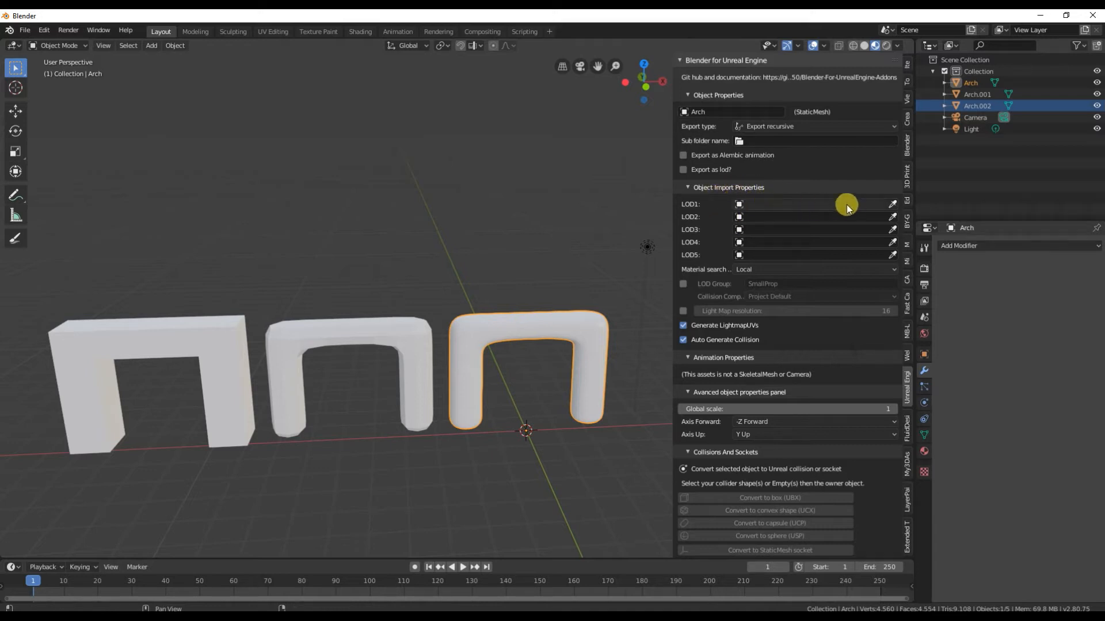
left_click(891, 204)
left_click(406, 320)
left_click(892, 219)
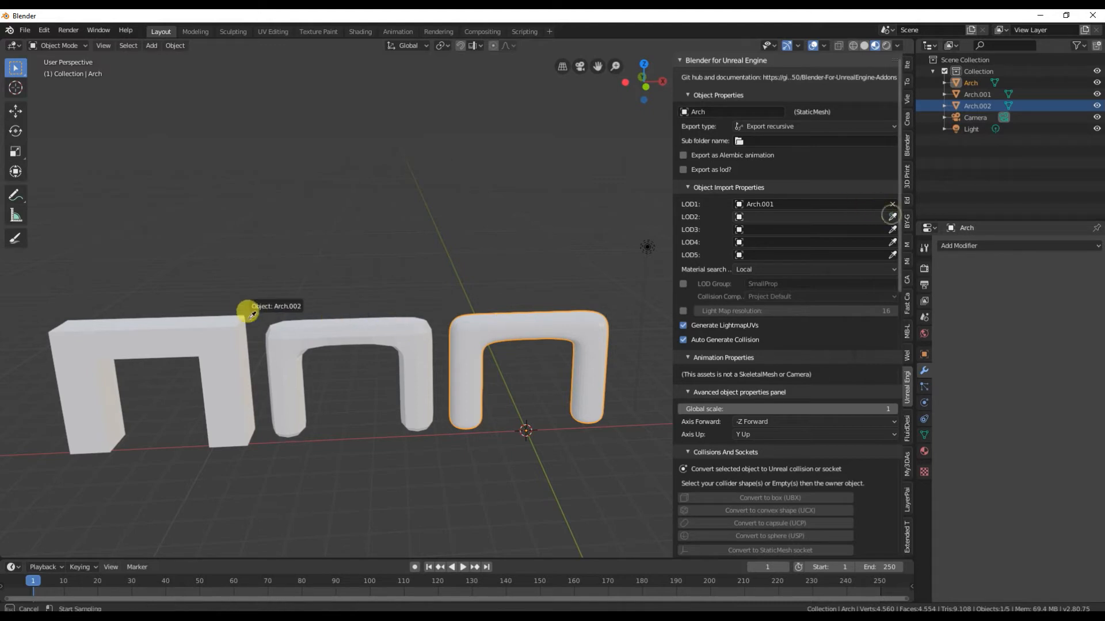
left_click(199, 334)
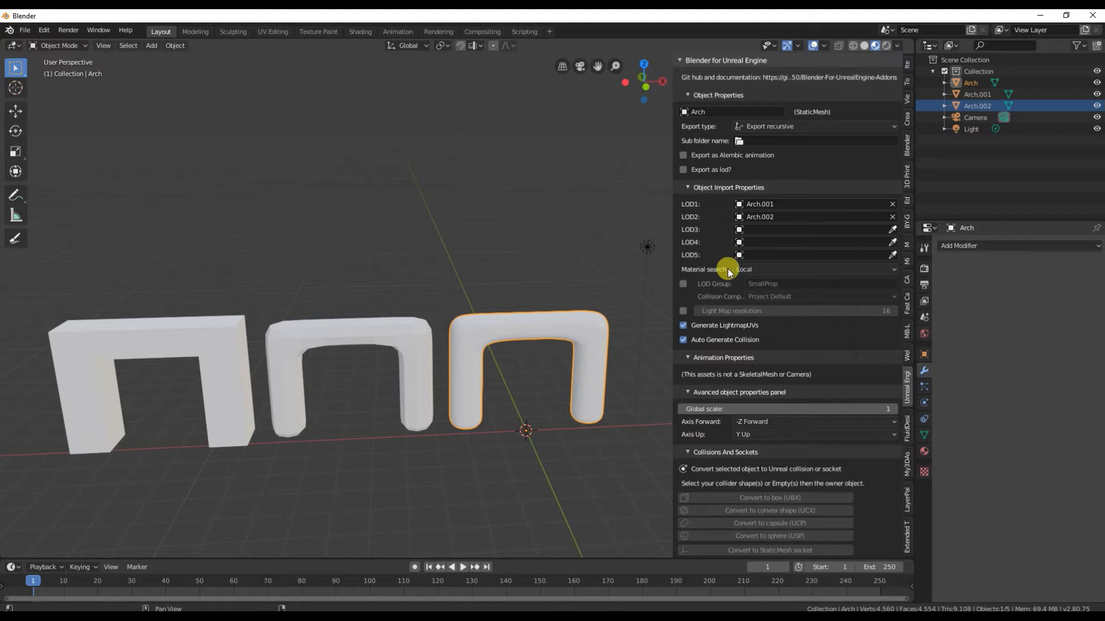
scroll(745, 249, "down", 1)
scroll(749, 253, "up", 1)
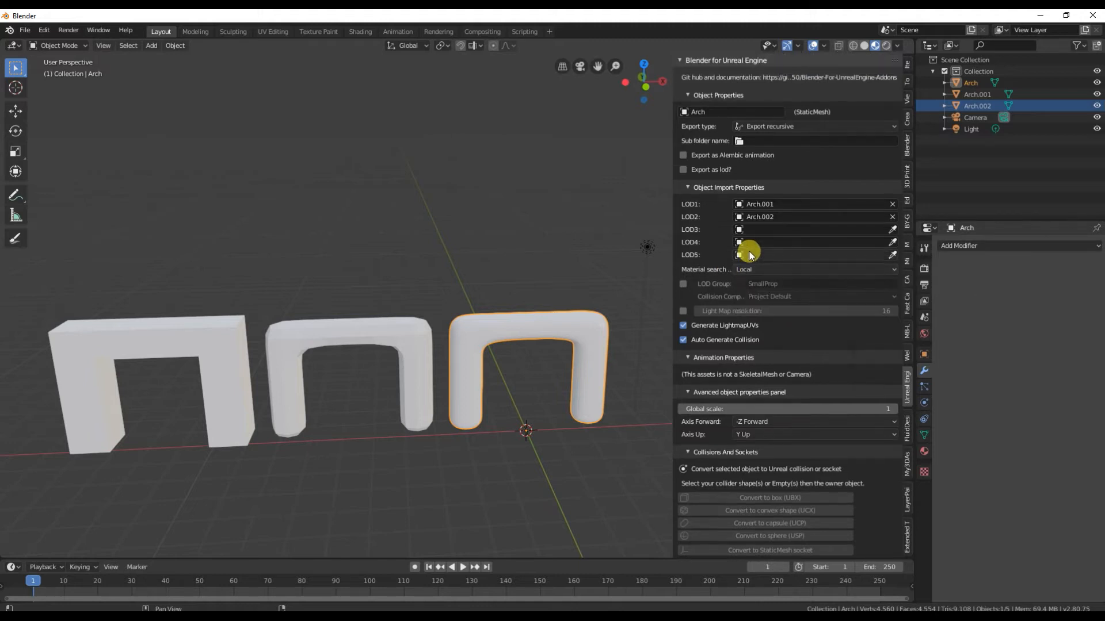
Unwrap the UVs of the entire smooth Arch mesh.
key("Tab")
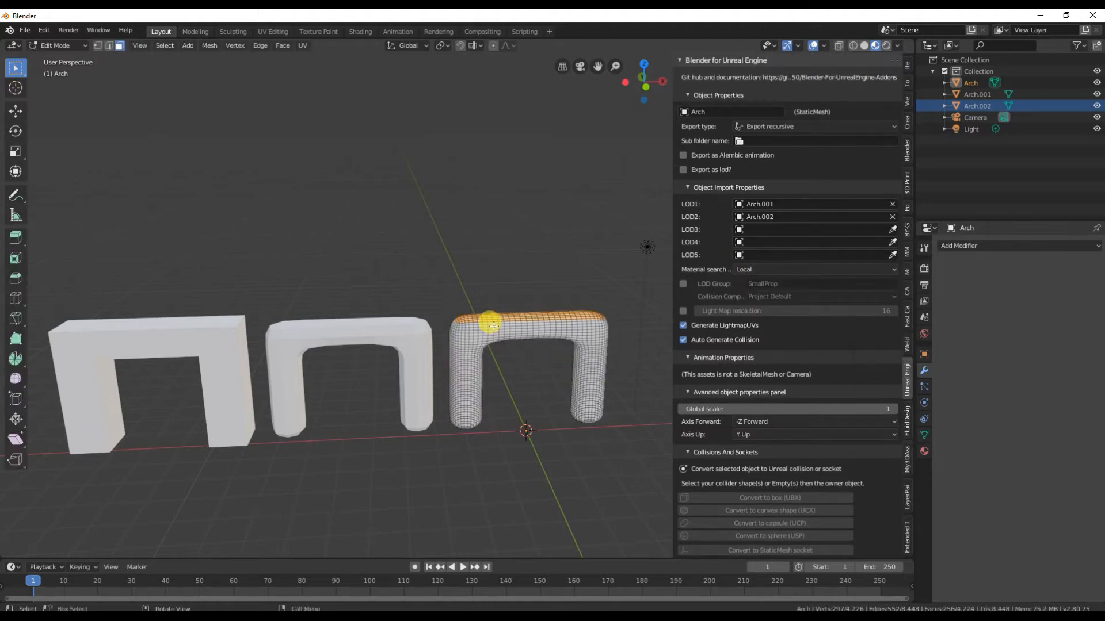
key("a")
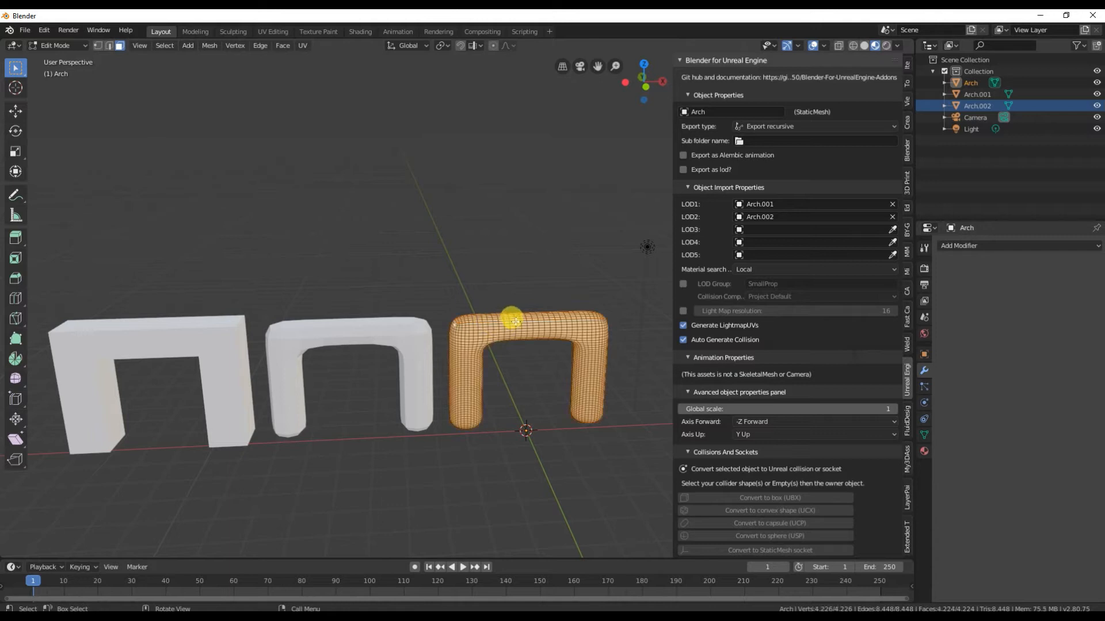
key("u")
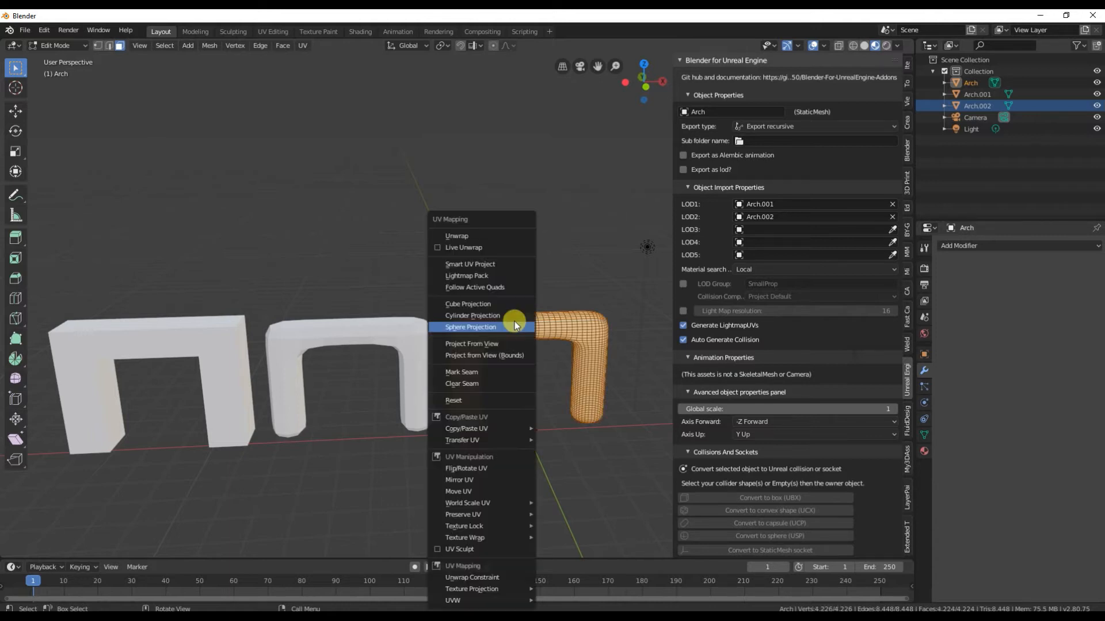
left_click(467, 235)
key("Tab")
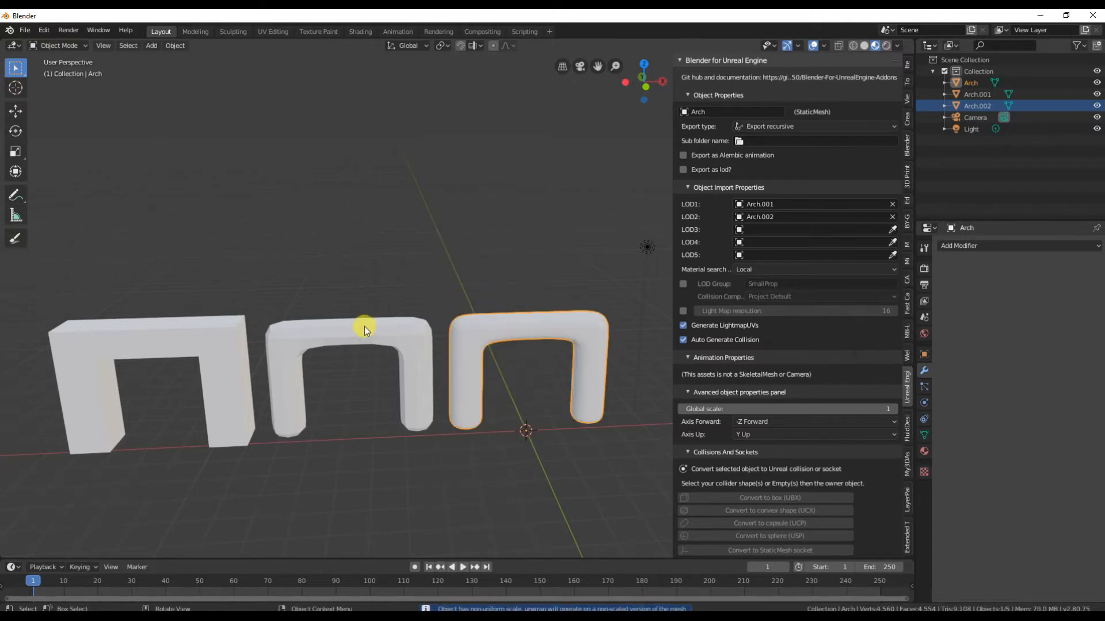
Unwrap the UVs of the whole middle arch mesh, Arch.001.
left_click(365, 327)
key("Tab")
key("a")
key("u")
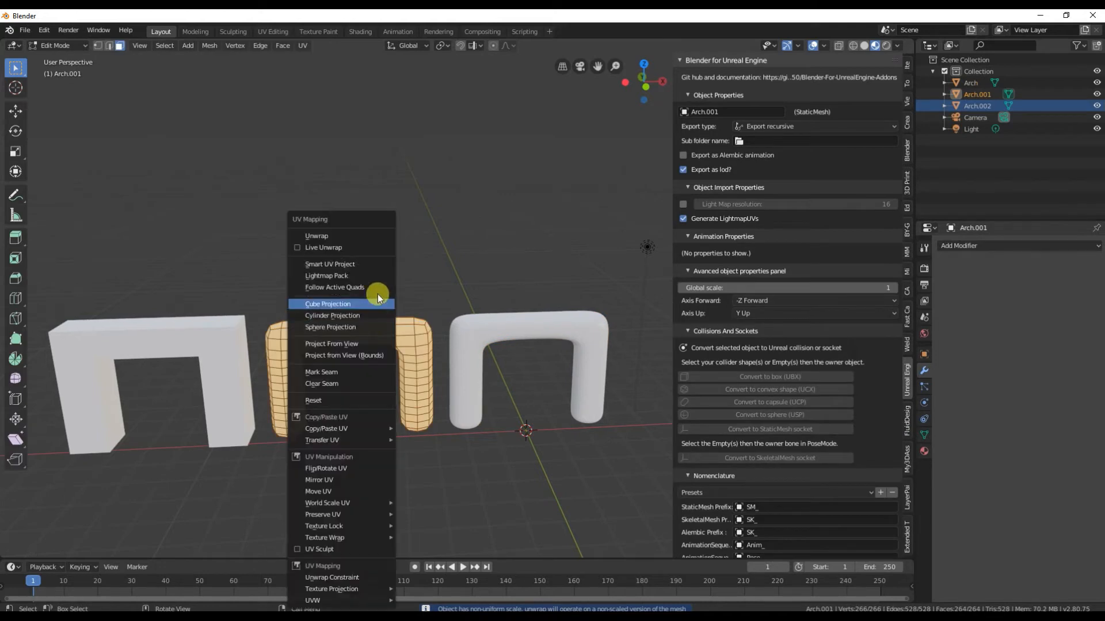
left_click(339, 237)
key("Tab")
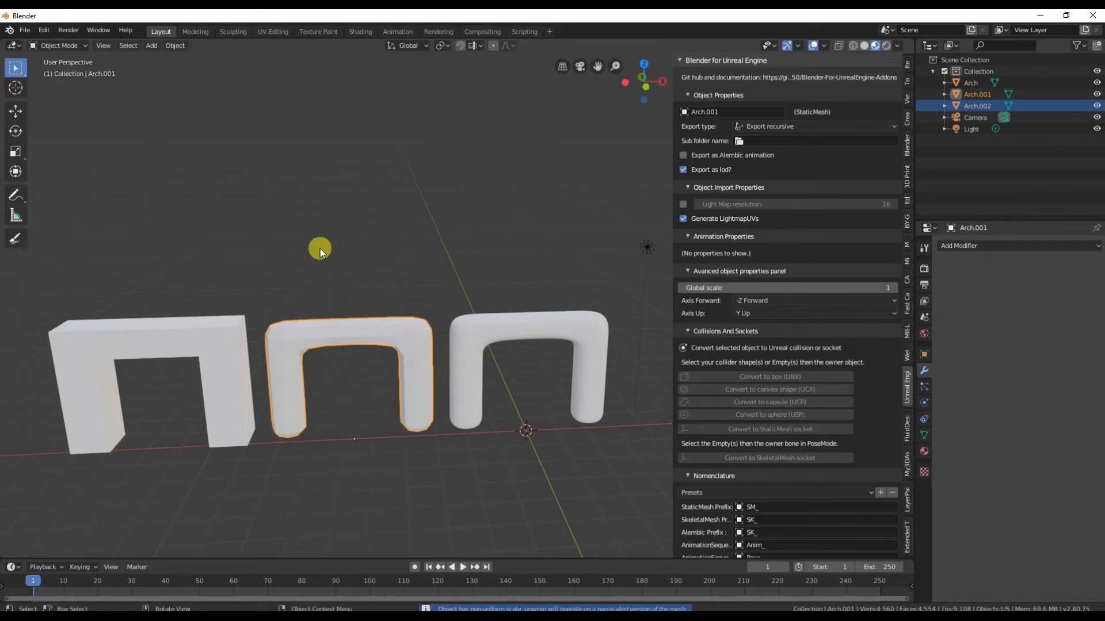
Unwrap the UVs of the blocky arch mesh, Arch.002.
left_click(153, 340)
key("Tab")
key("u")
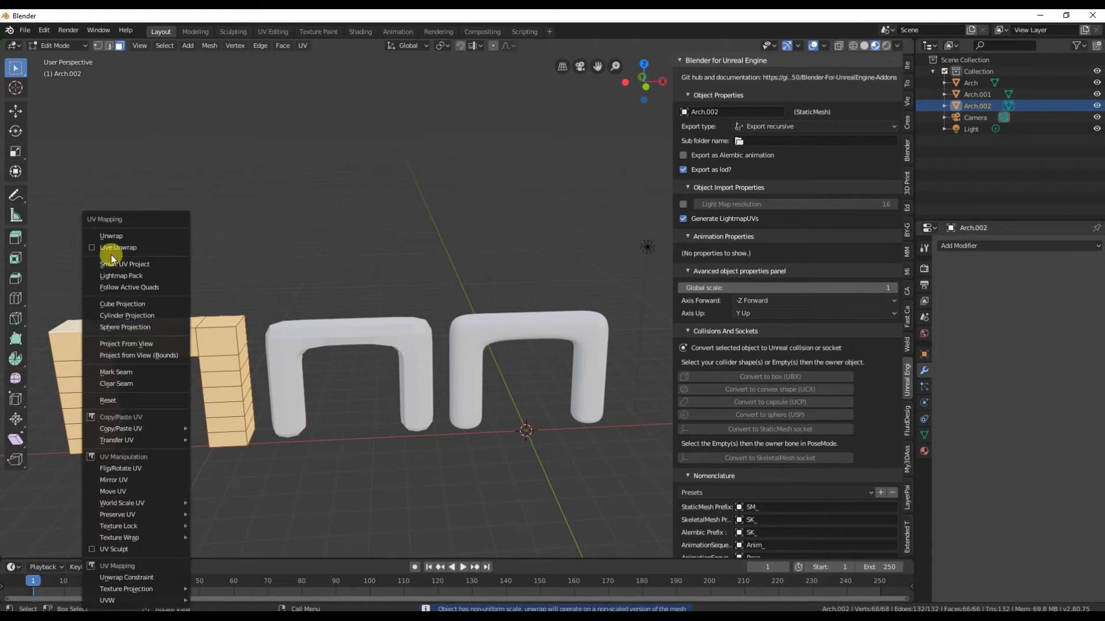
left_click(113, 238)
key("Tab")
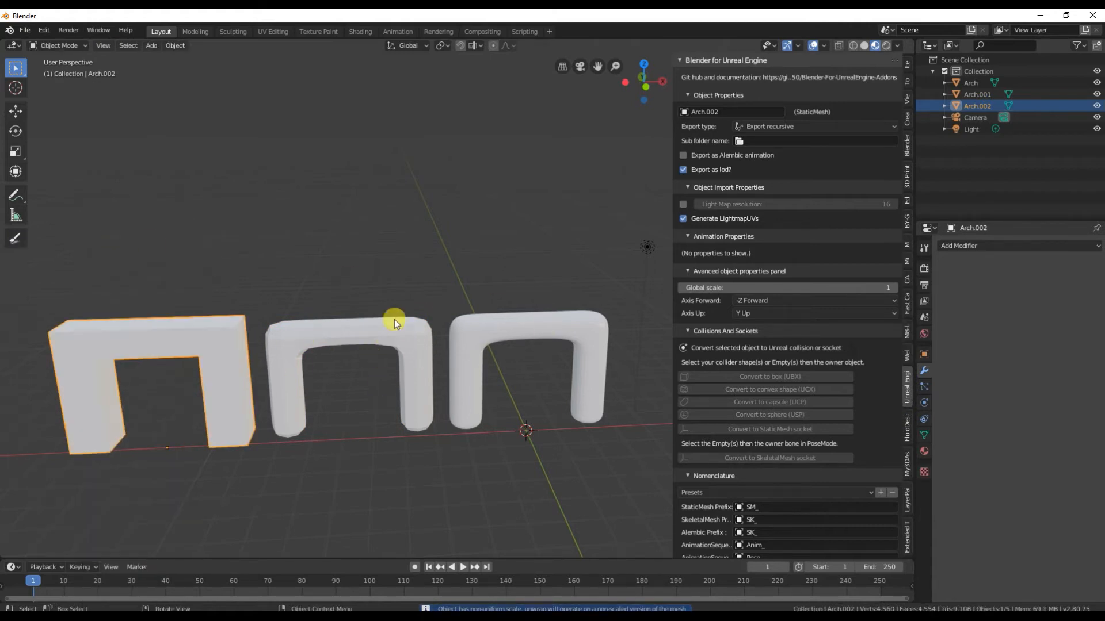
left_click(496, 324)
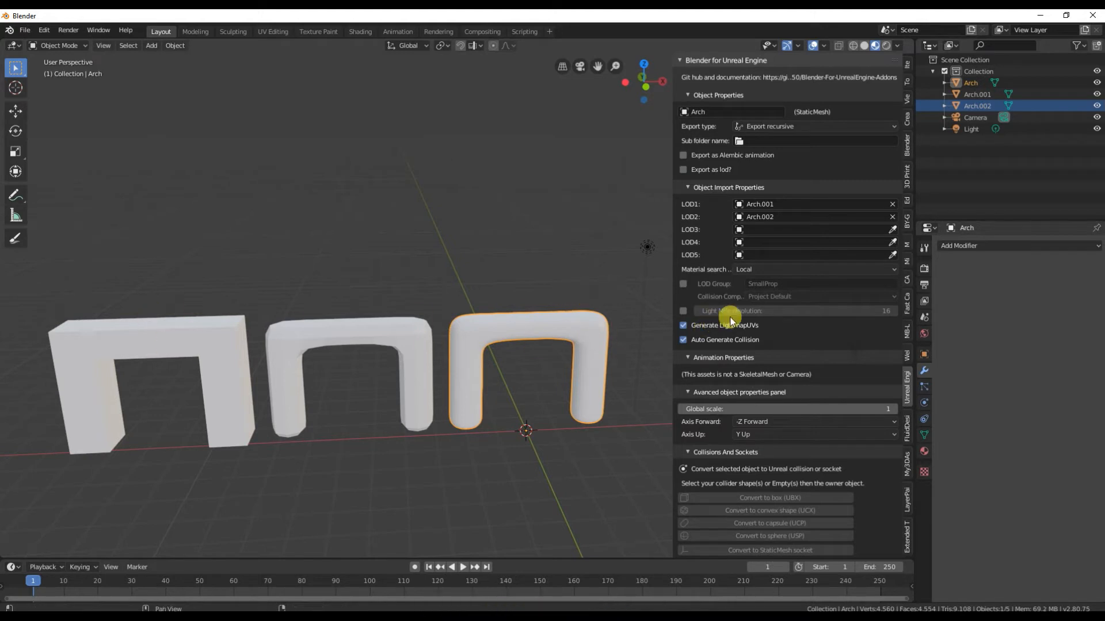
scroll(737, 325, "down", 7)
scroll(737, 325, "down", 5)
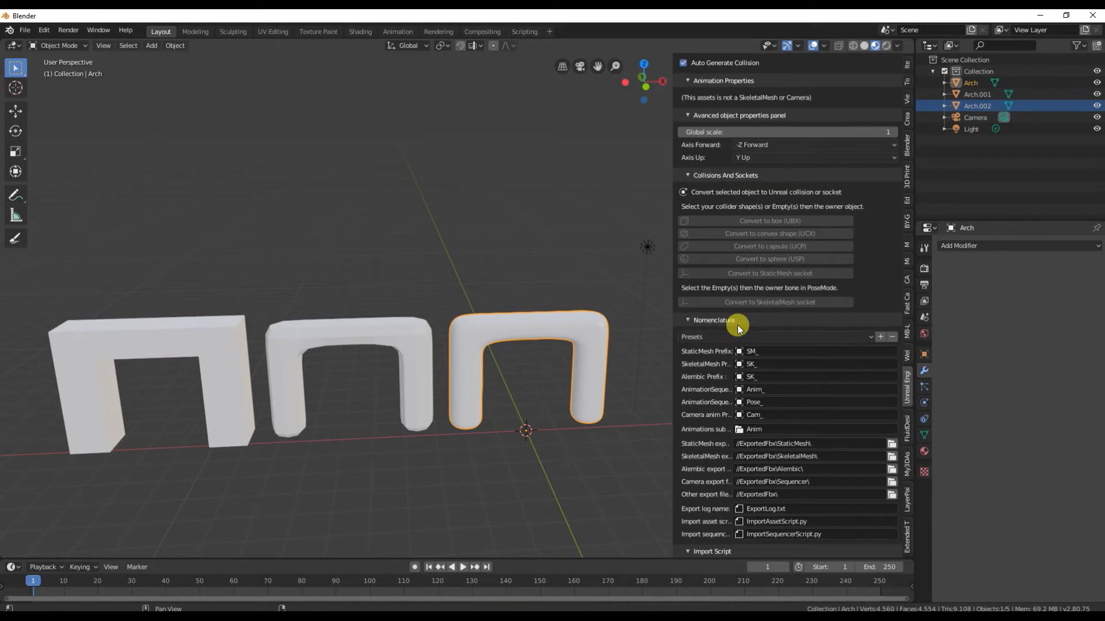
scroll(739, 323, "up", 12)
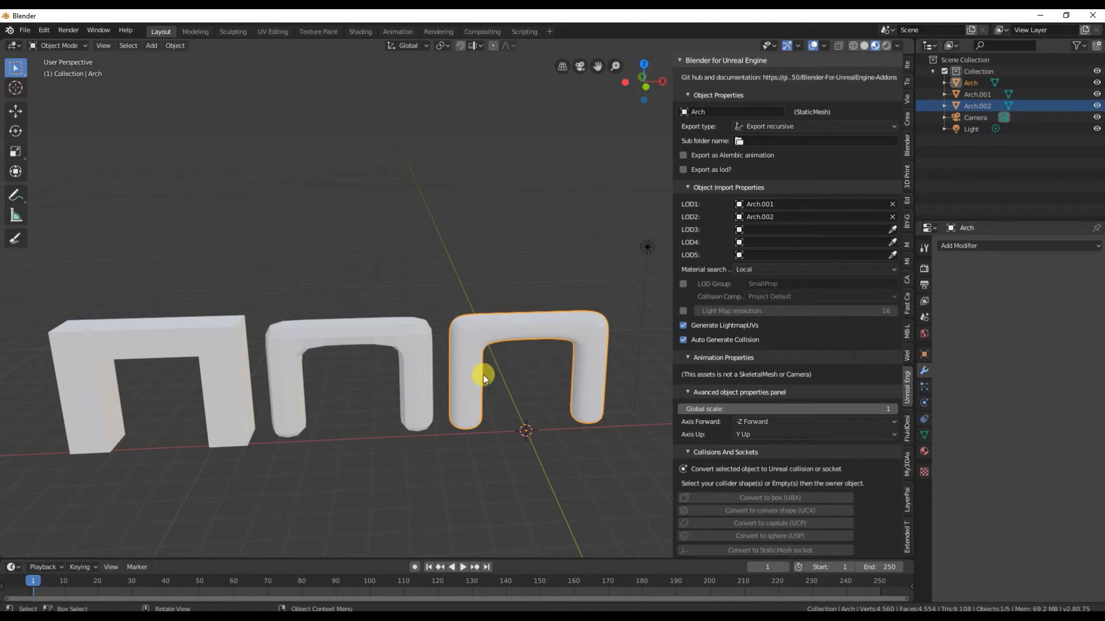
Add a 2 m cube at the world origin and raise it about 1.31 m along Z.
left_click(463, 477)
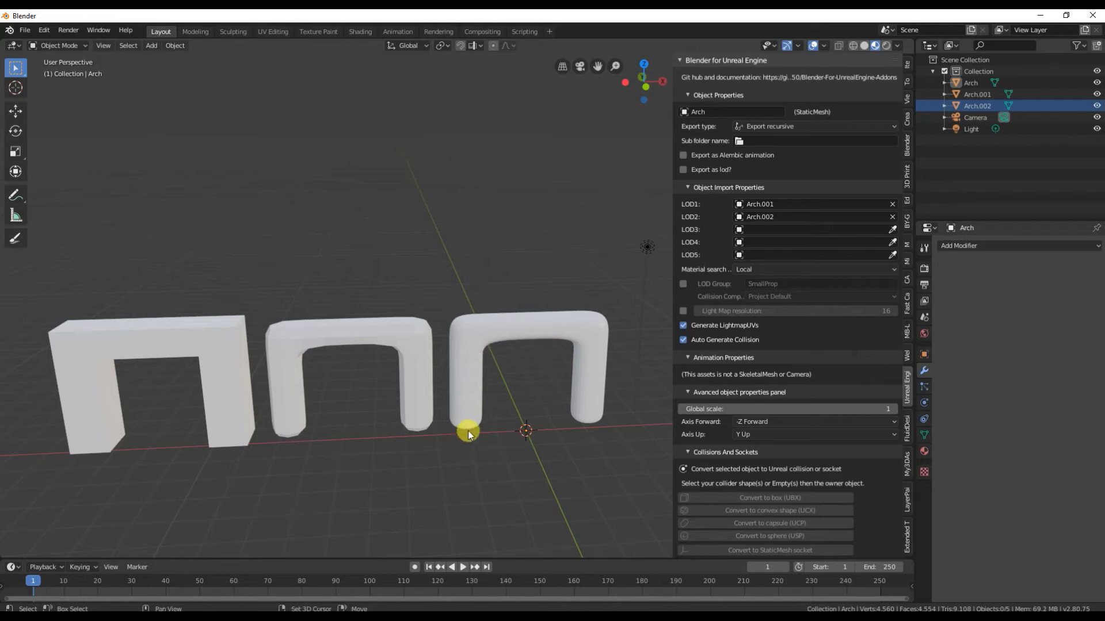
key("shift+a")
mouse_move(455, 392)
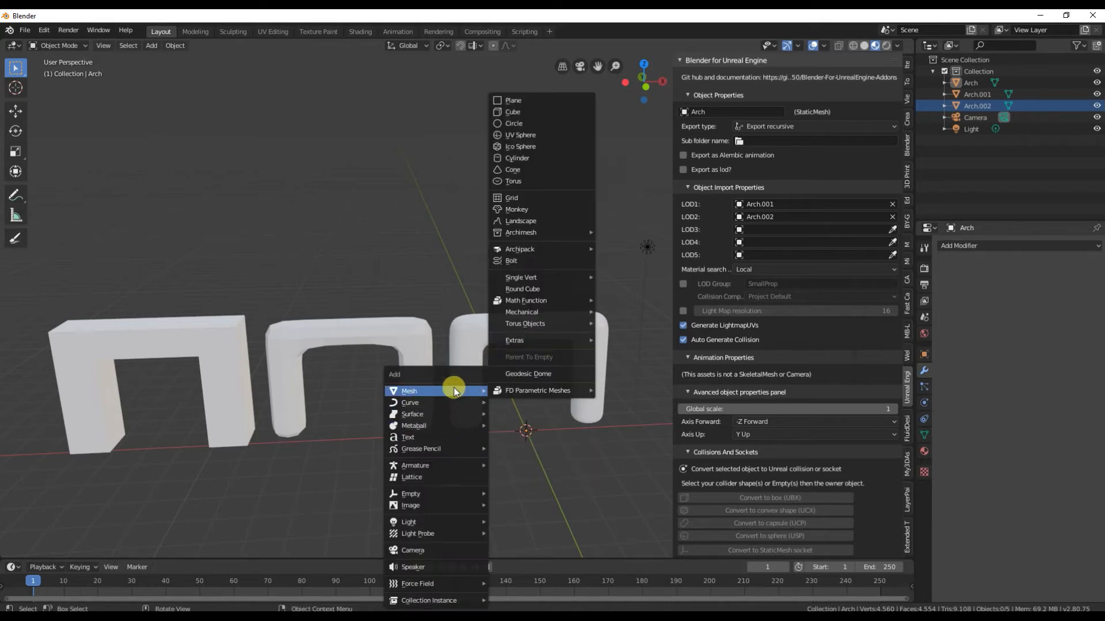
left_click(530, 112)
key("shift+grave")
key("w")
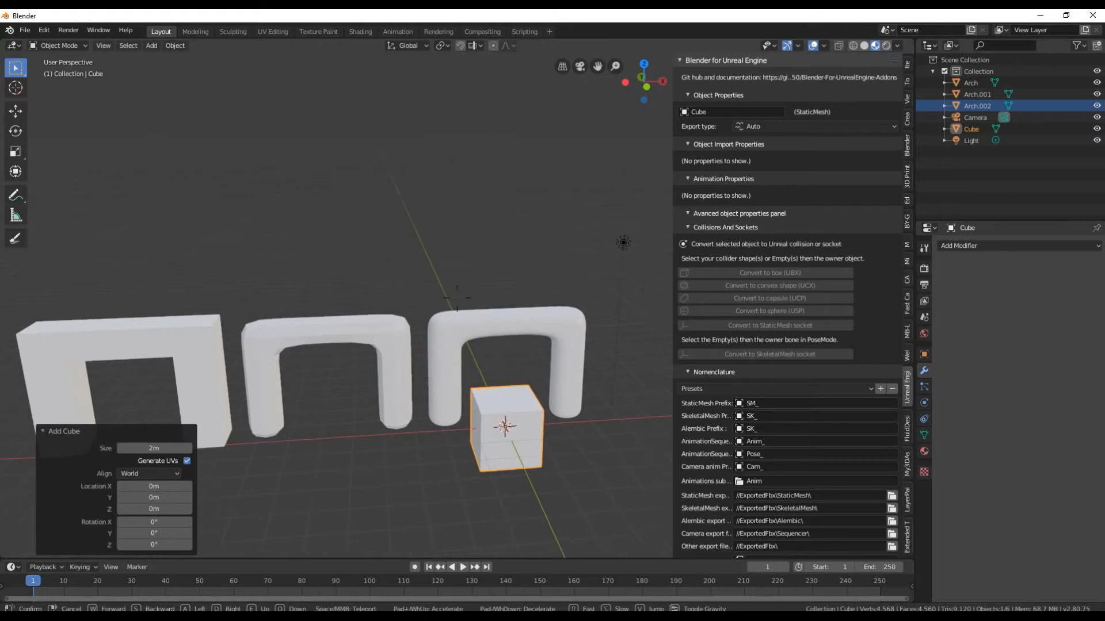
left_click(456, 297)
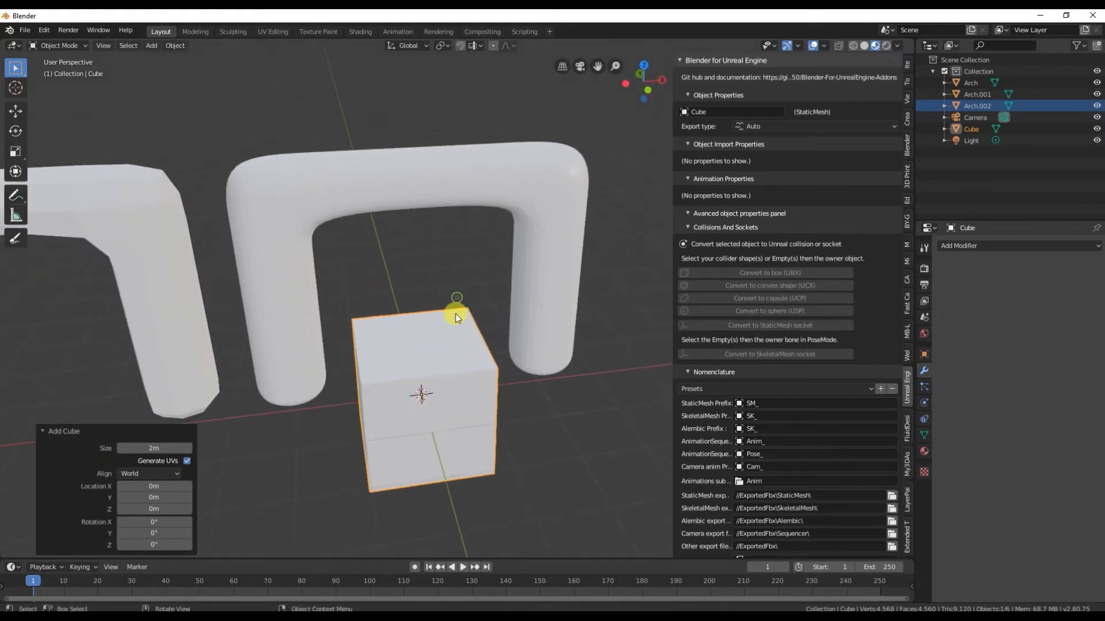
key("g")
key("z")
left_click(466, 241)
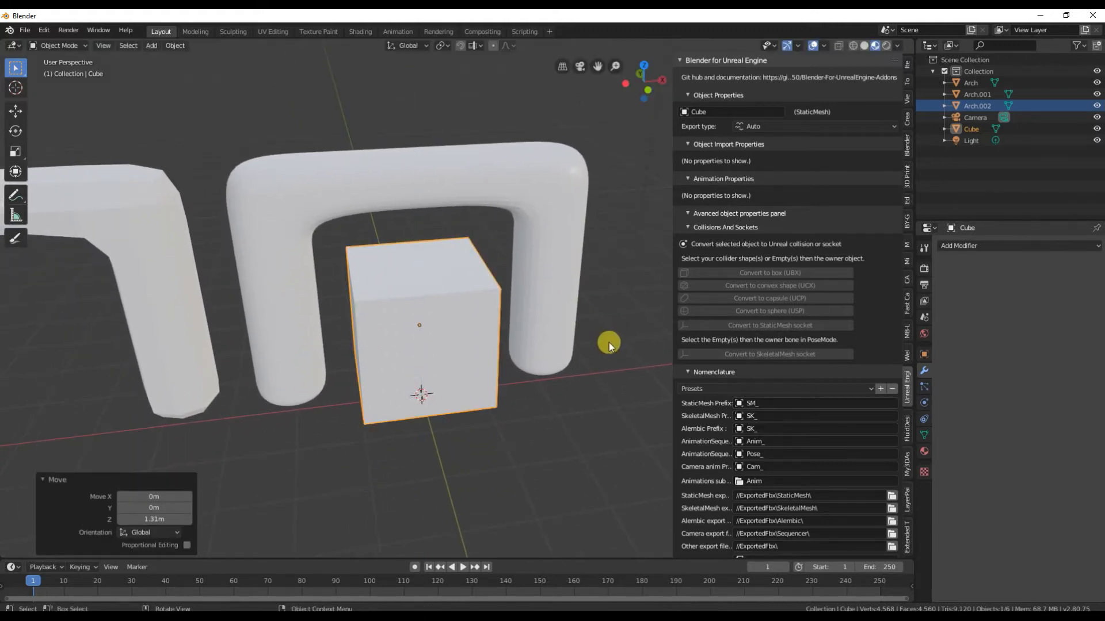
Narrow the cube to about 0.426 in X and Y and move it about 2 m along negative X onto the smooth arch's leg.
key("s")
key("shift+z")
left_click(498, 330)
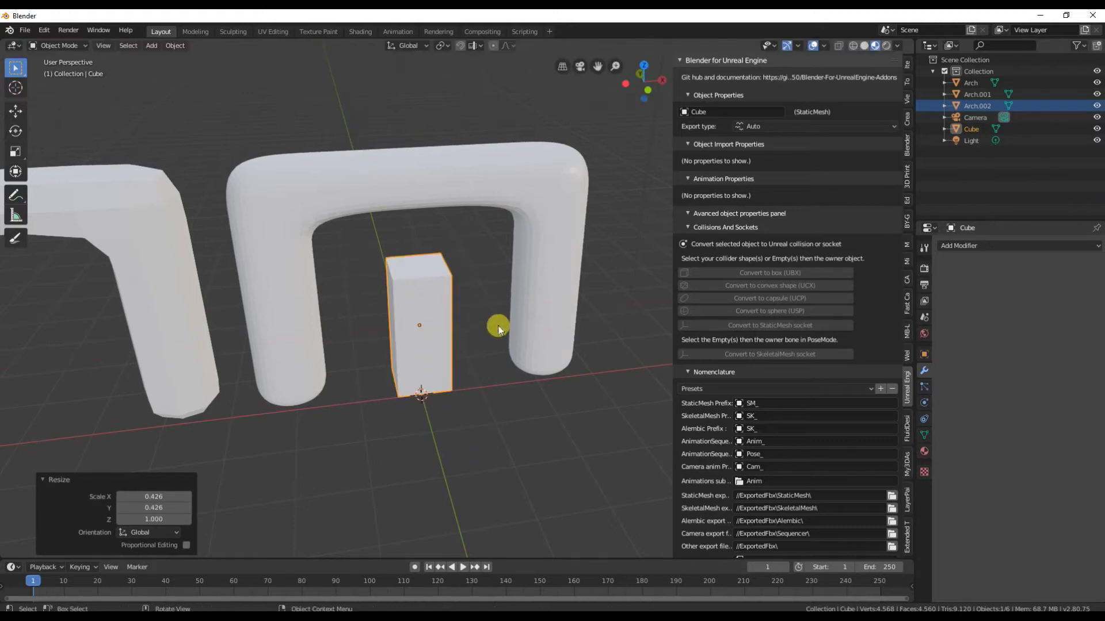
key("g")
key("x")
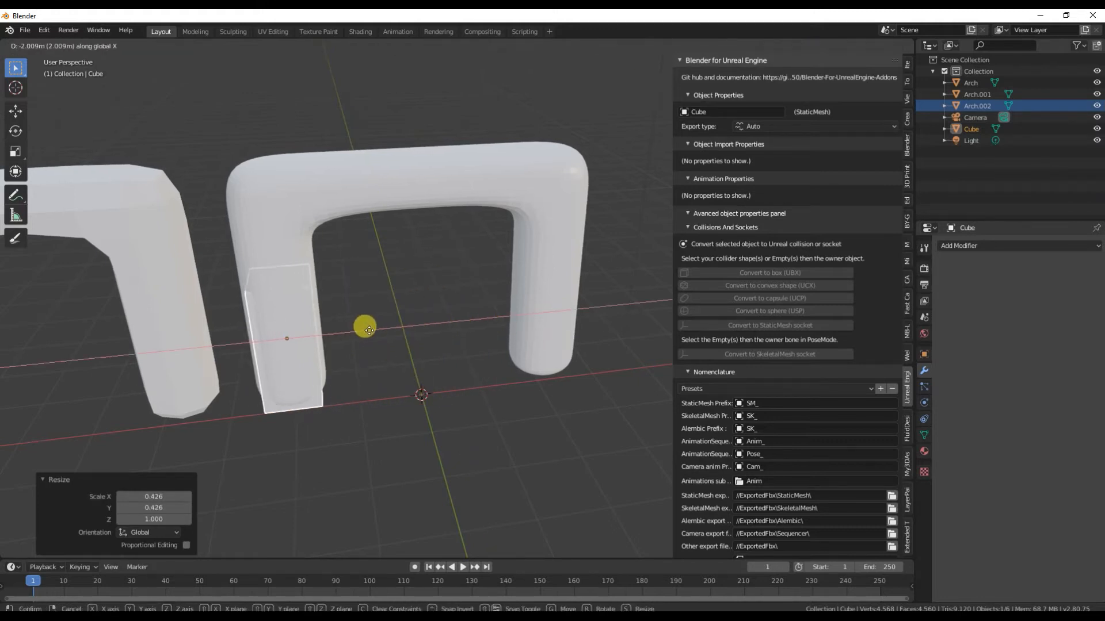
left_click(368, 329)
Raise the cube's top face about 1.73 m along Z so the block covers the arch leg's full height.
key("Tab")
left_click(288, 285)
key("g")
key("z")
left_click(290, 164)
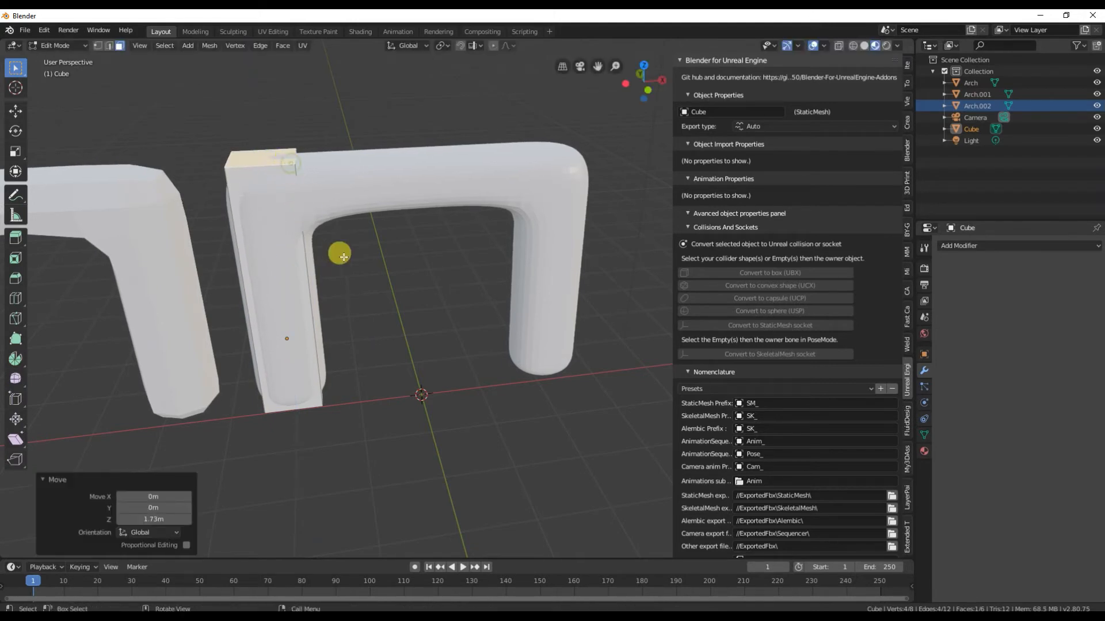
key("Tab")
Duplicate the leg block and move the copy about 4.05 m along X onto the arch's opposite leg.
middle_click_drag(353, 257, 464, 299)
key("shift+d")
right_click(460, 282)
key("g")
key("x")
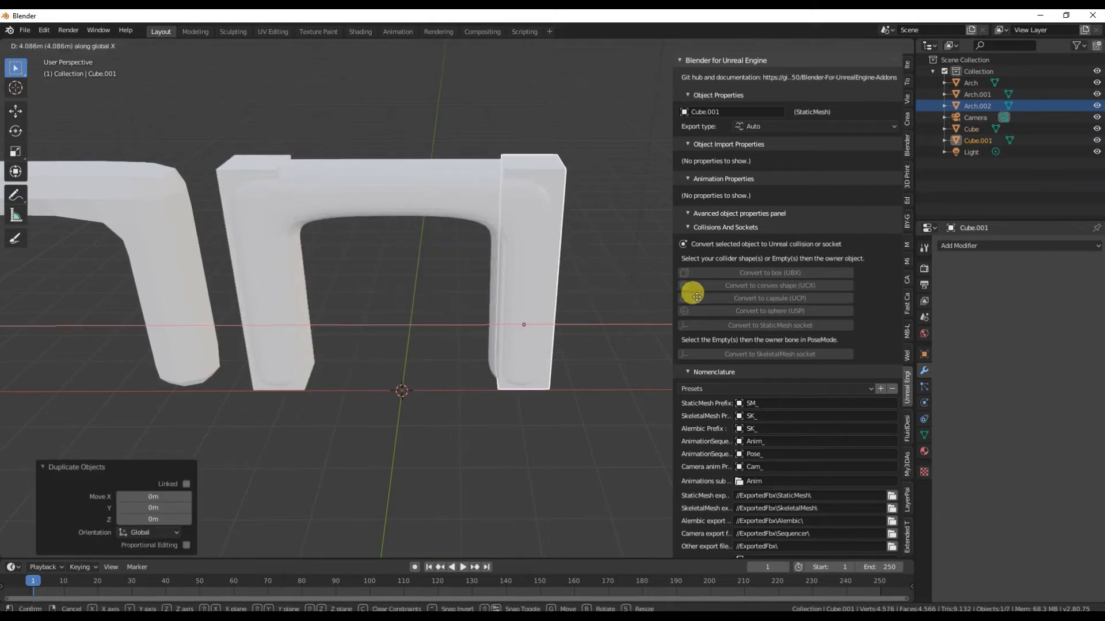
left_click(694, 299)
Duplicate the second leg block and move the copy about 2.02 m along negative X to the middle of the arch.
key("shift+d")
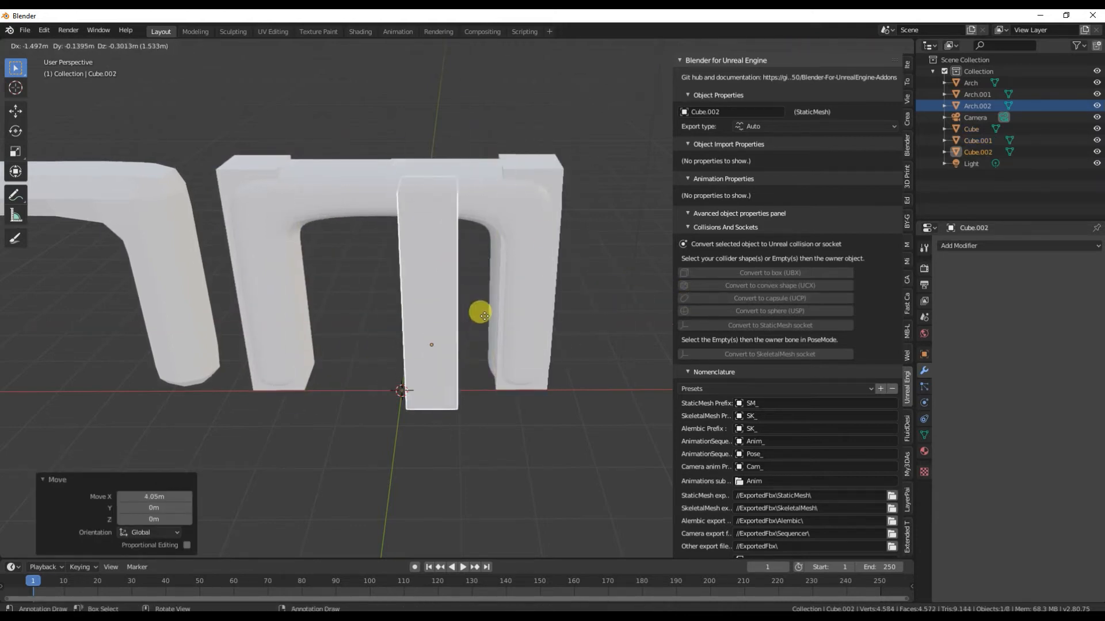
right_click(550, 293)
key("g")
key("x")
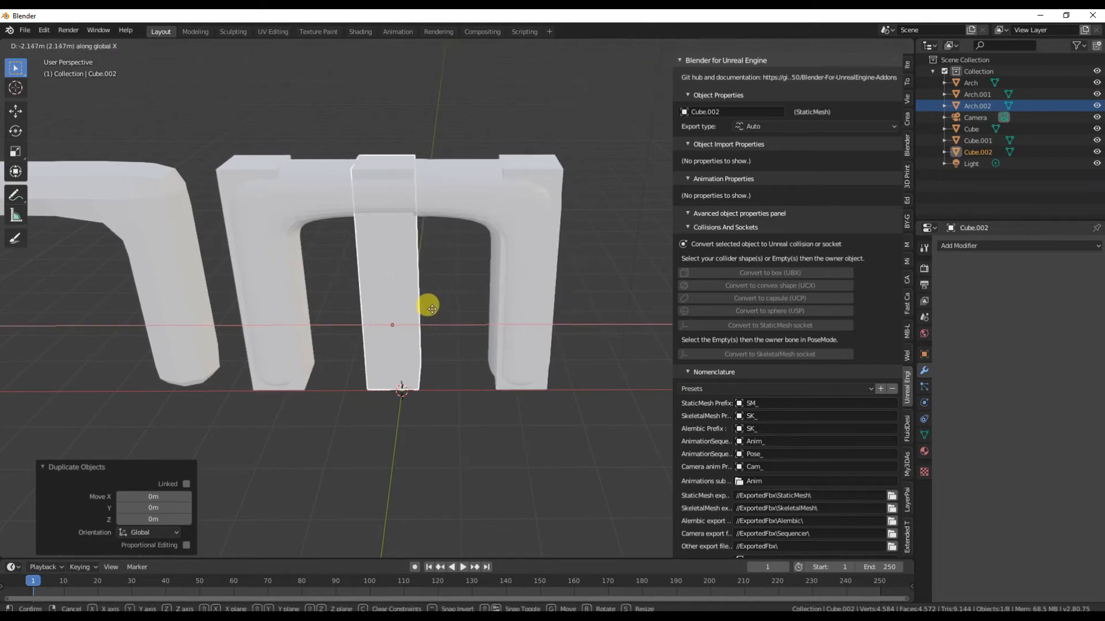
left_click(439, 309)
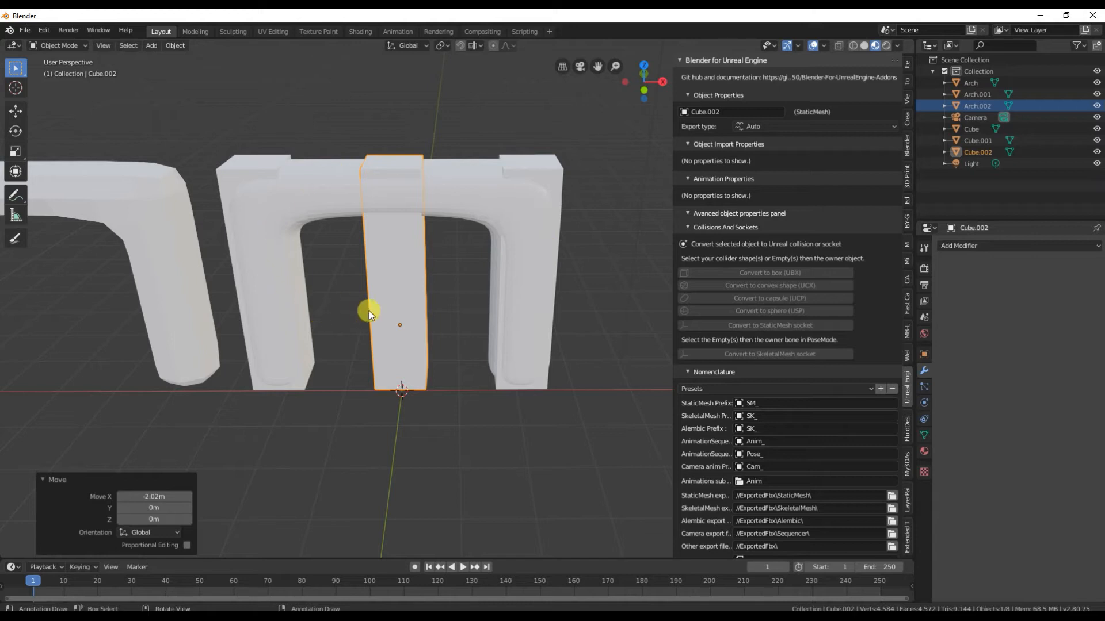
Rotate the middle block 90° about Y and raise it about 2.32 m along Z to the arch's crossbar.
type("ry")
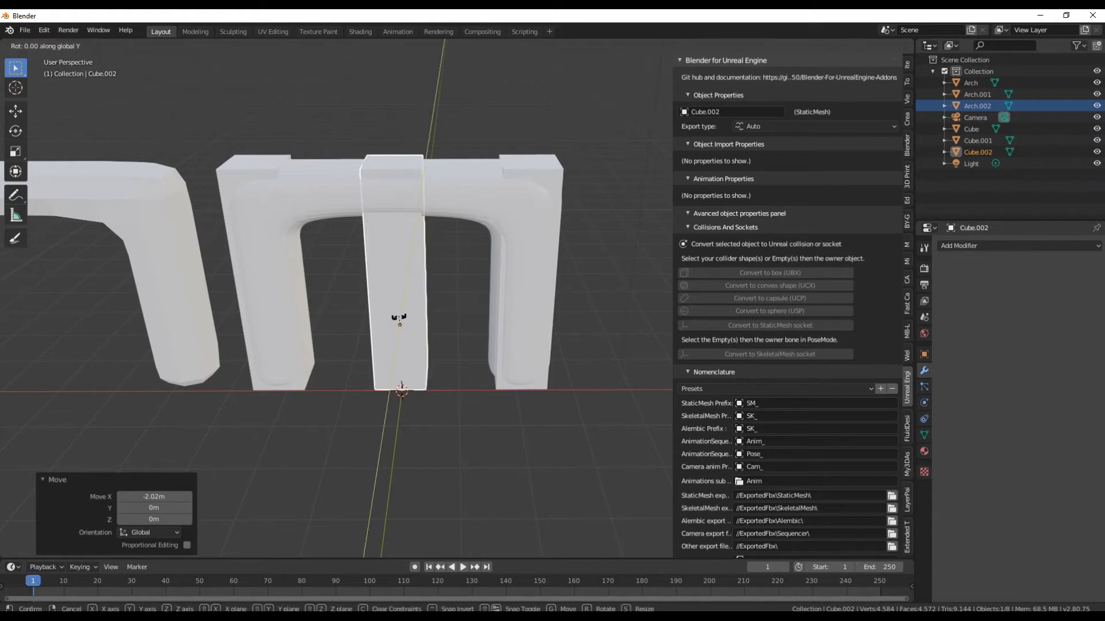
type("90")
key("Return")
key("g")
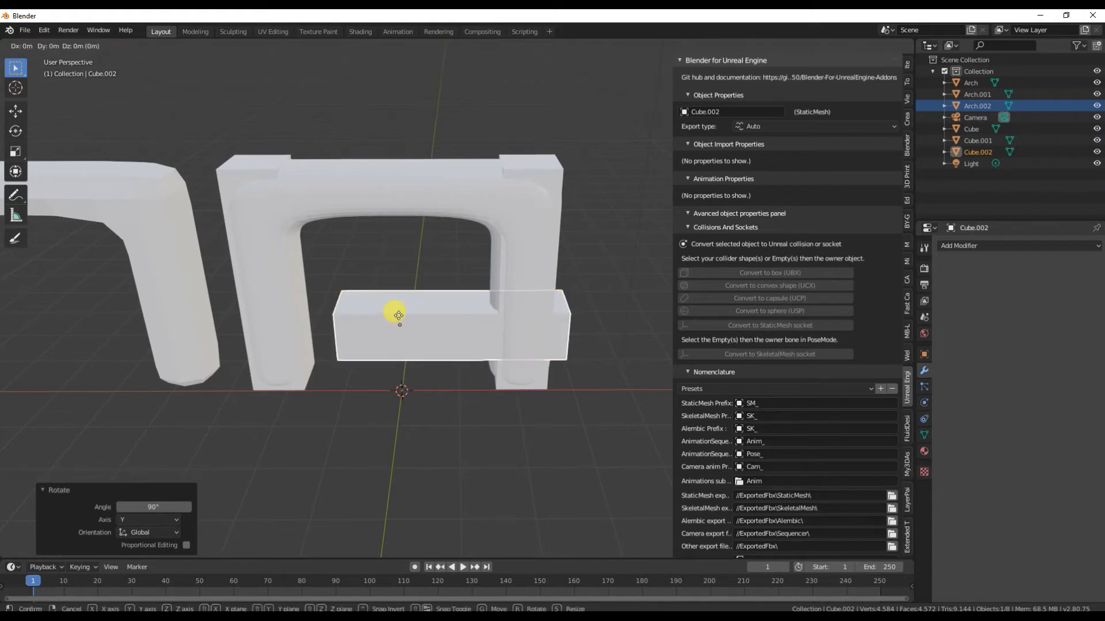
key("z")
left_click(454, 182)
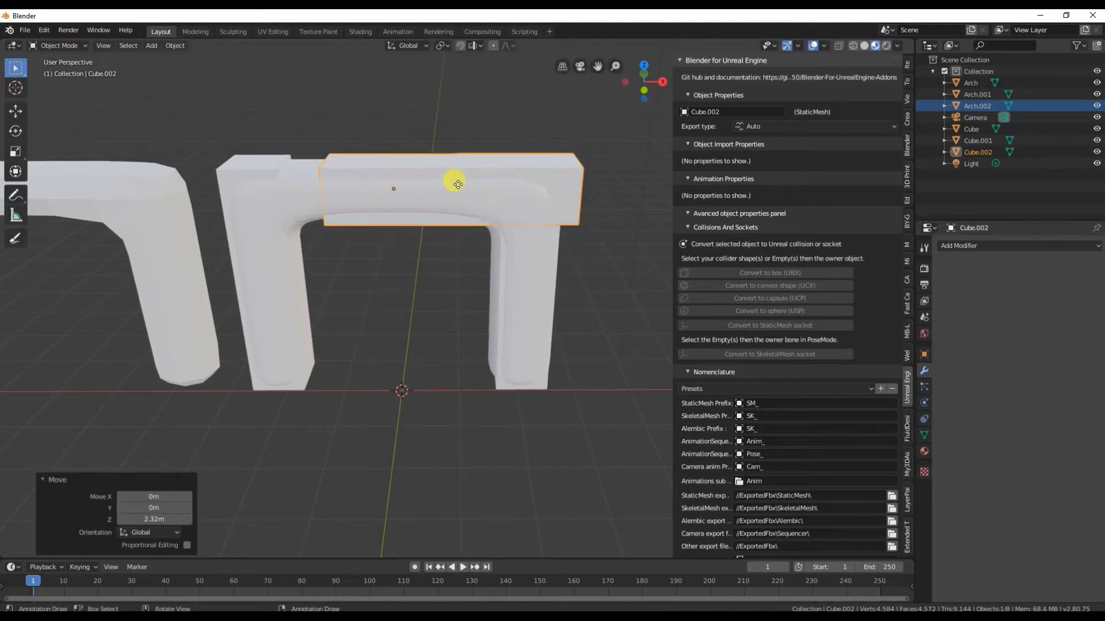
Fit the crossbar block between the leg blocks by shifting it about 0.8 m along negative X and scaling it to about 0.901 in X.
key("g")
key("x")
left_click(395, 172)
key("s")
key("x")
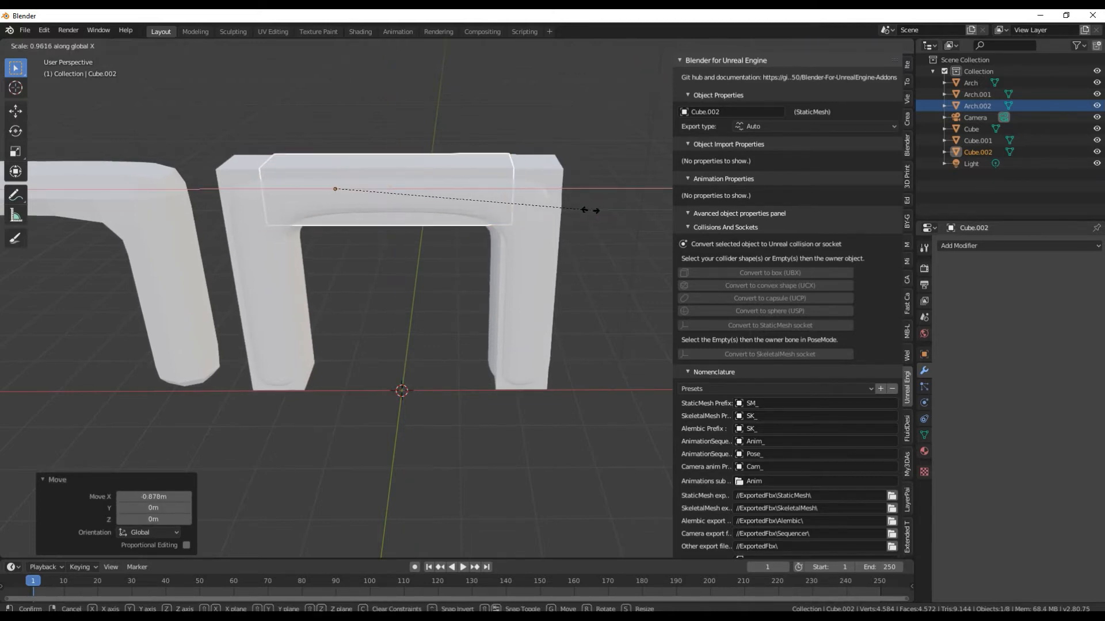
left_click(574, 210)
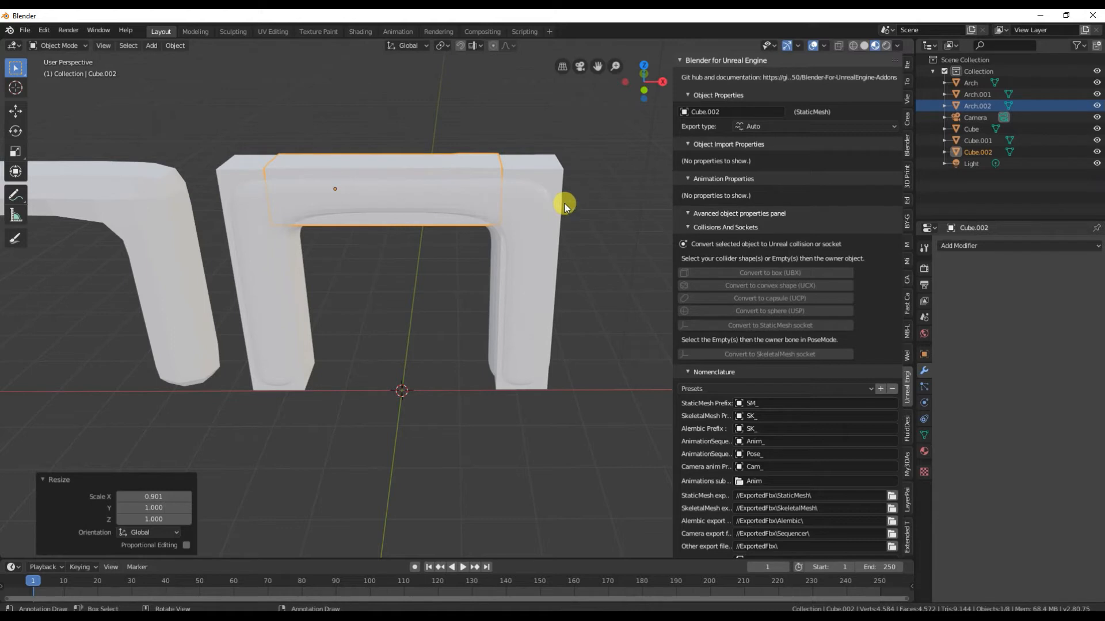
key("g")
key("x")
right_click(570, 206)
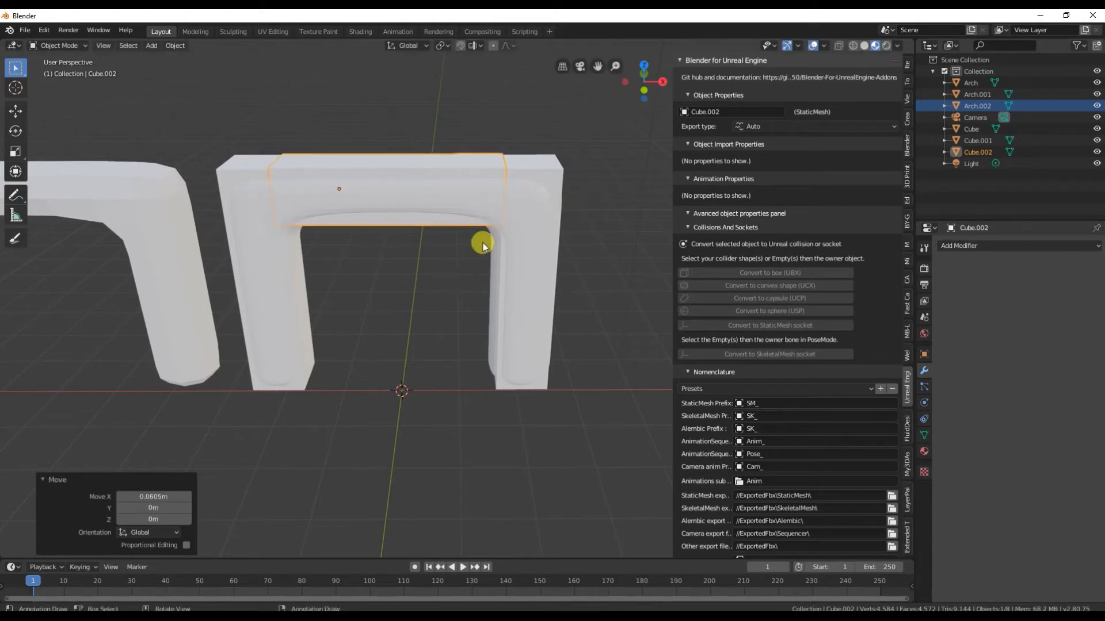
Convert the two leg blocks and the crossbar block to convex shape (UCX) collision, with the Arch mesh as owner.
left_click(422, 300)
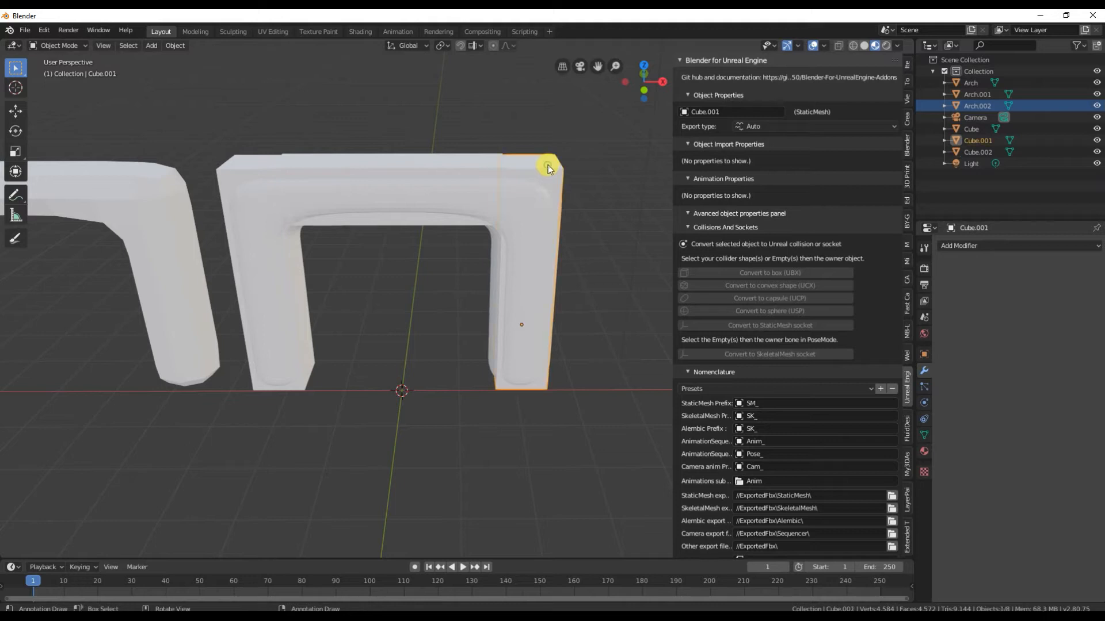
left_click(434, 156, "shift")
left_click(245, 166, "shift")
key("KP_Decimal")
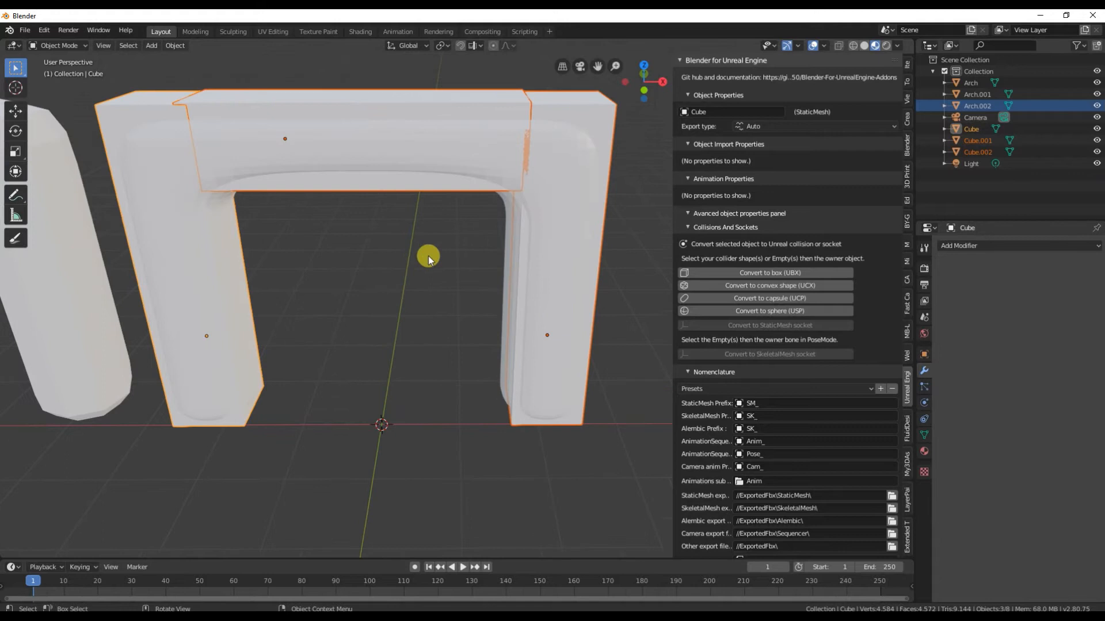
key("shift+grave")
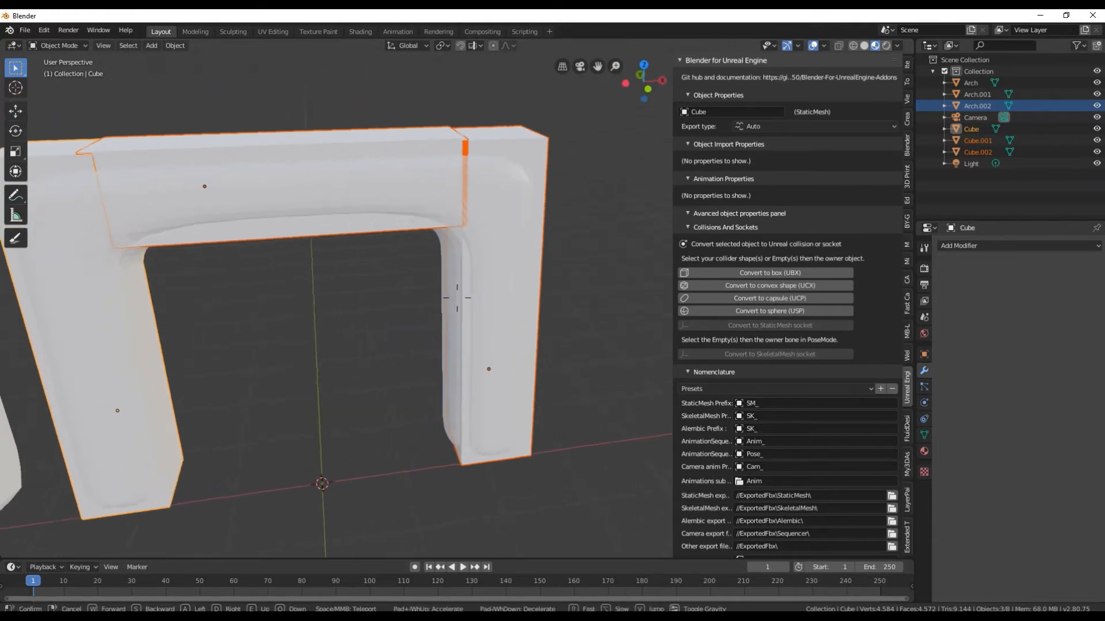
key("w")
left_click(459, 293)
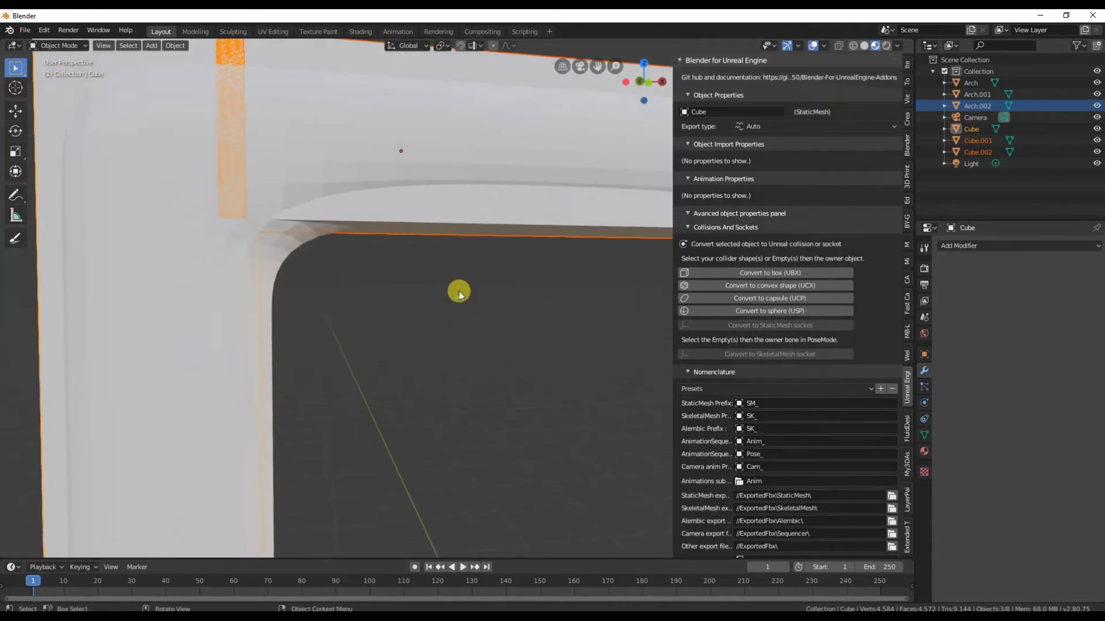
left_click(282, 255, "shift")
key("shift+grave")
key("s")
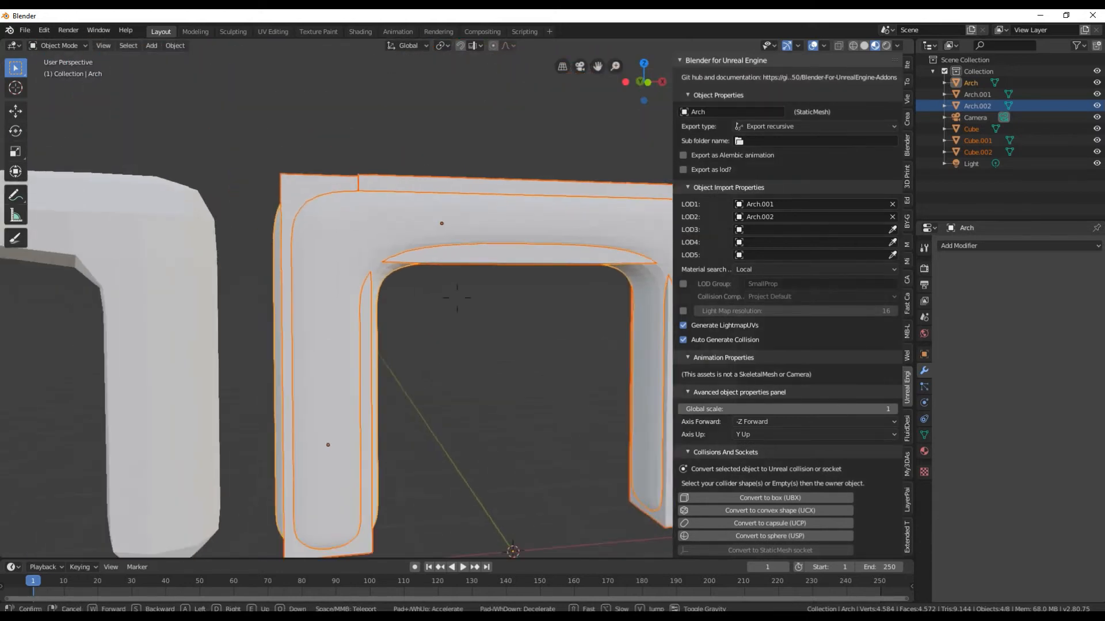
left_click(457, 298)
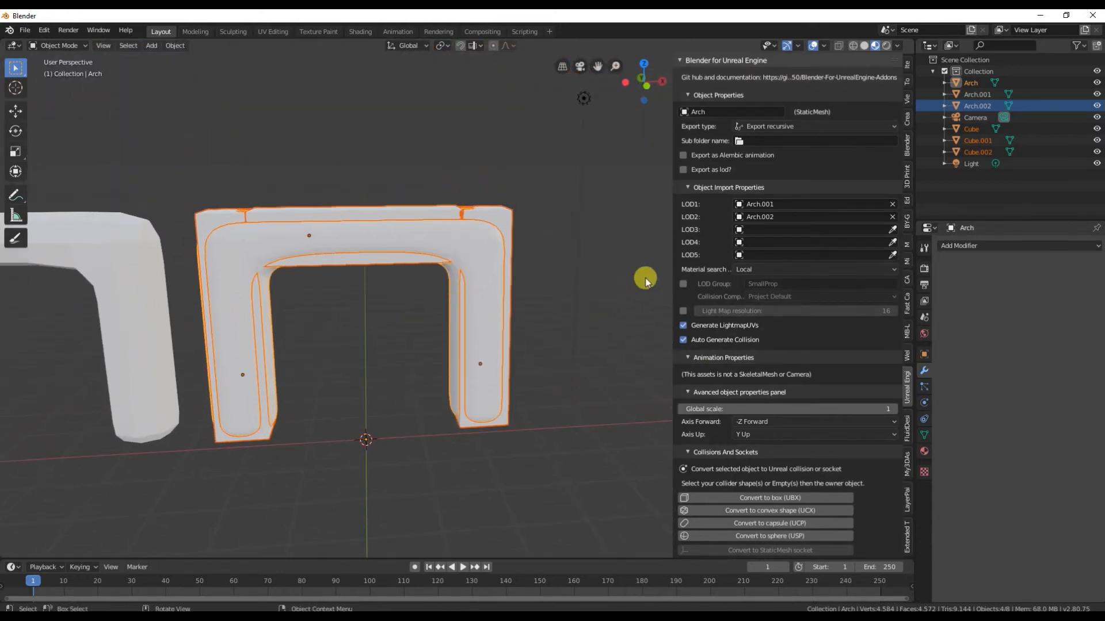
scroll(734, 306, "down", 4)
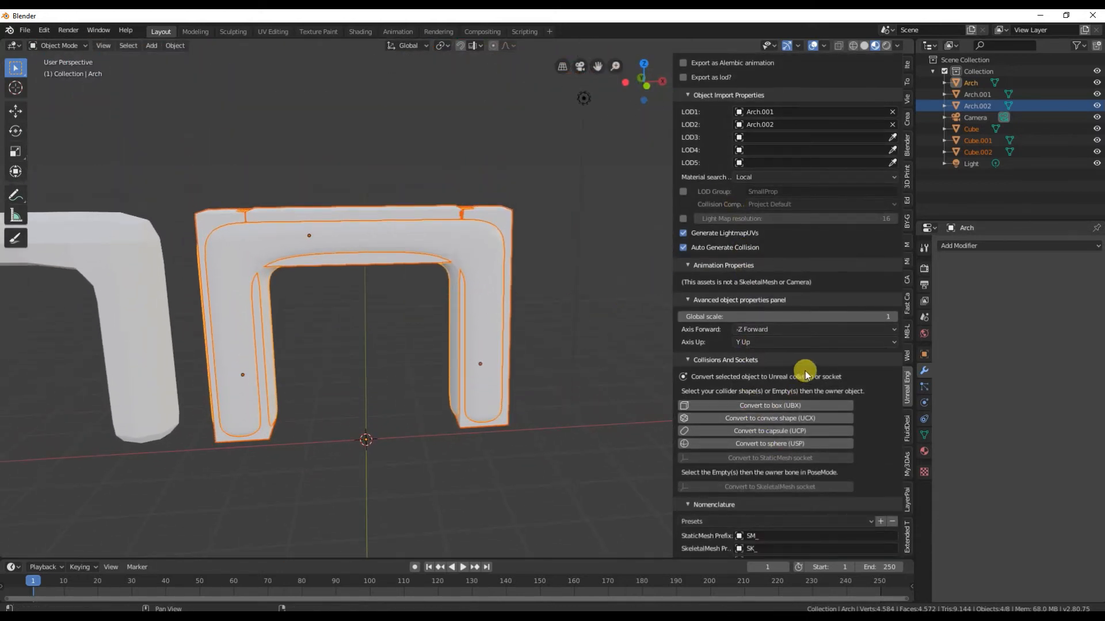
scroll(805, 374, "down", 2)
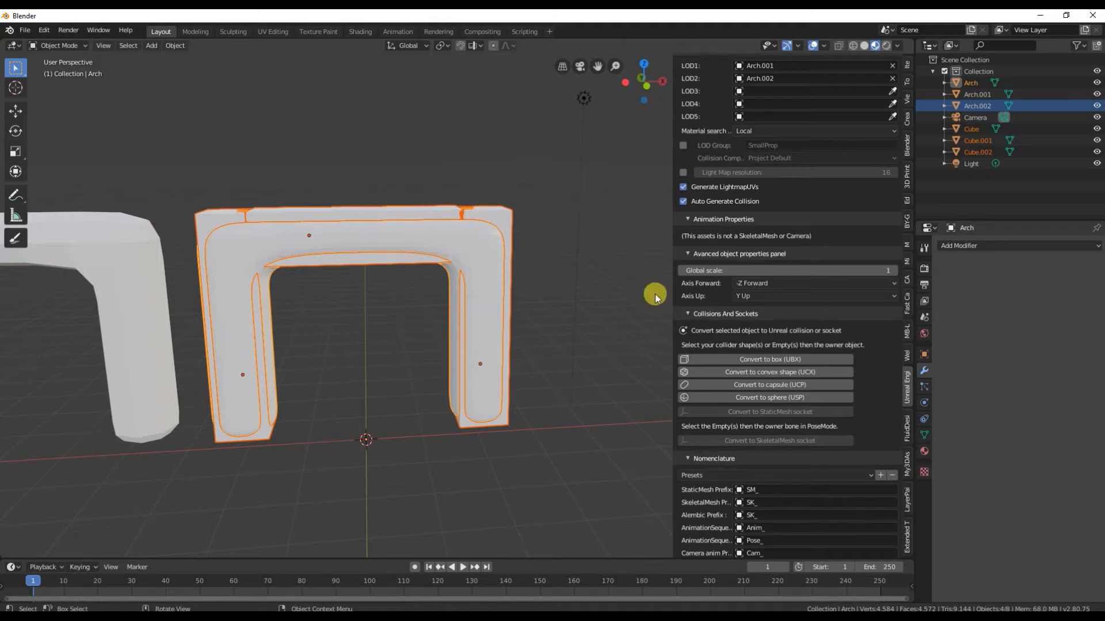
left_click(776, 373)
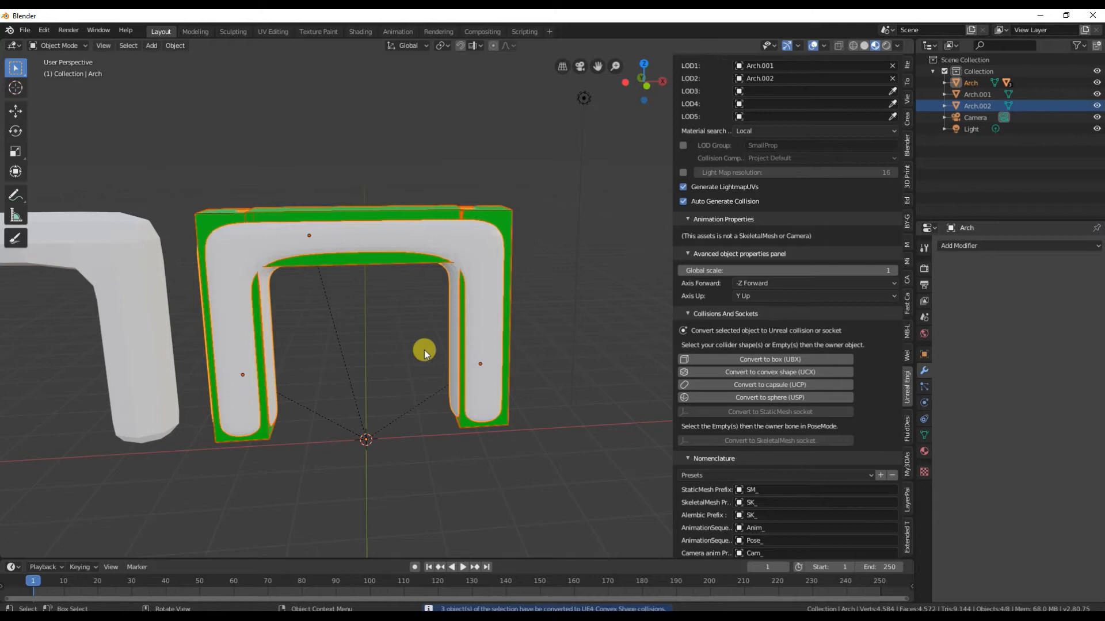
Examine the converted arch, its leg collision piece and the neighbouring LOD arches by selecting them one at a time.
scroll(424, 350, "down", 3)
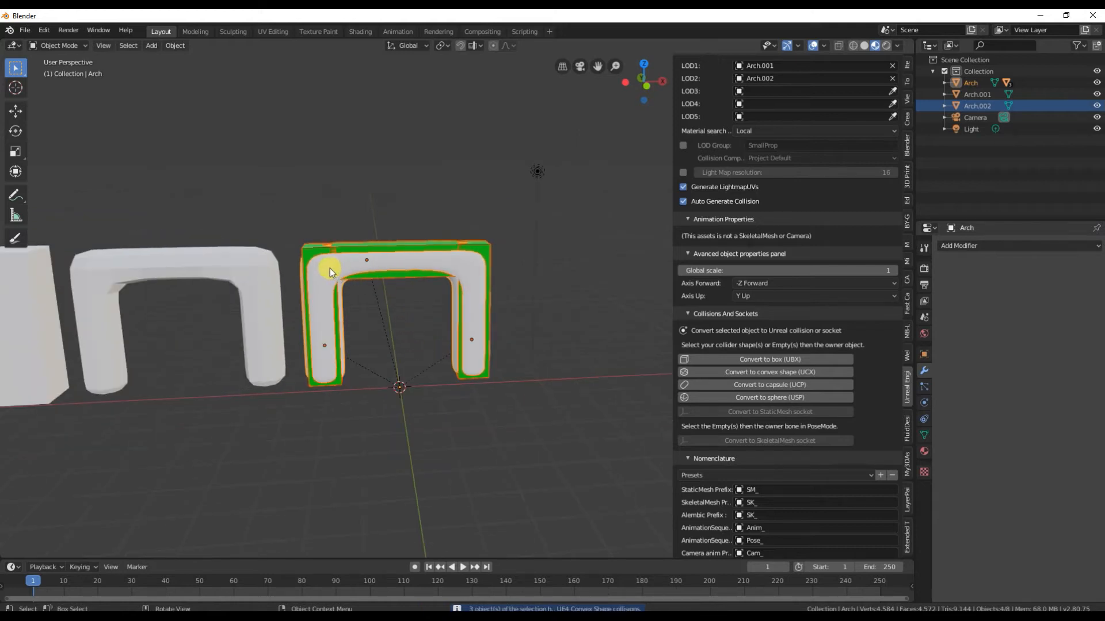
left_click(281, 194)
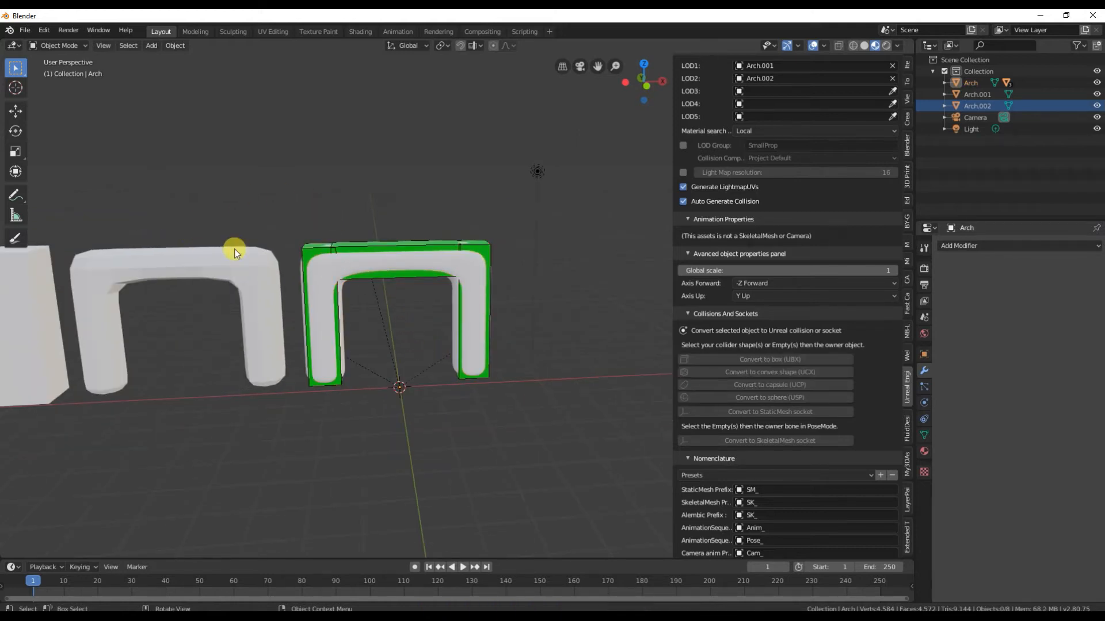
left_click(324, 267)
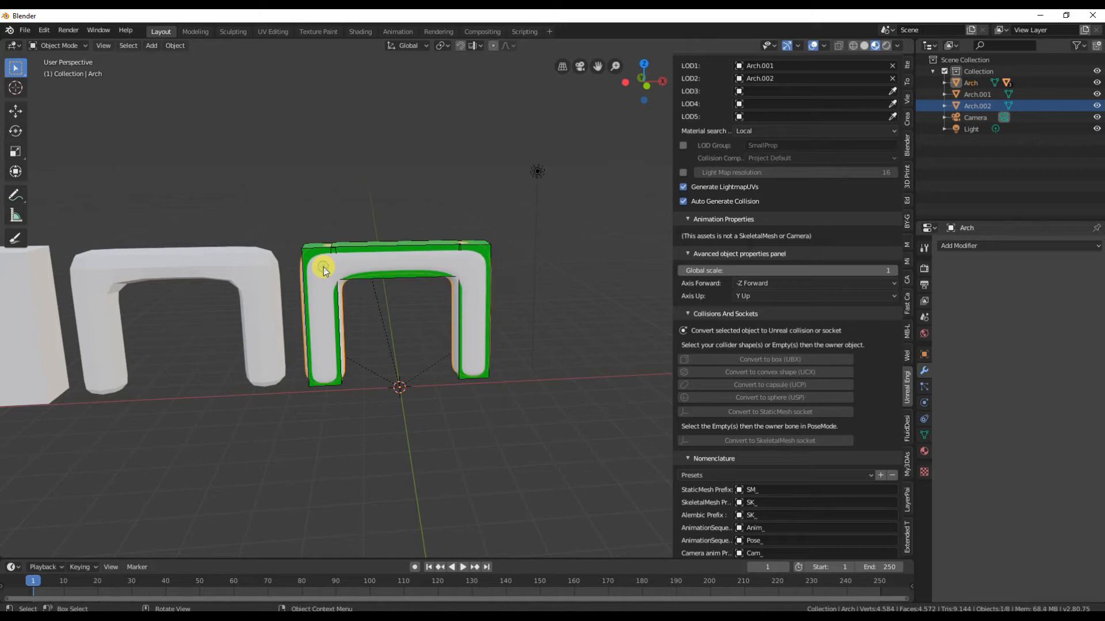
scroll(329, 267, "up", 1)
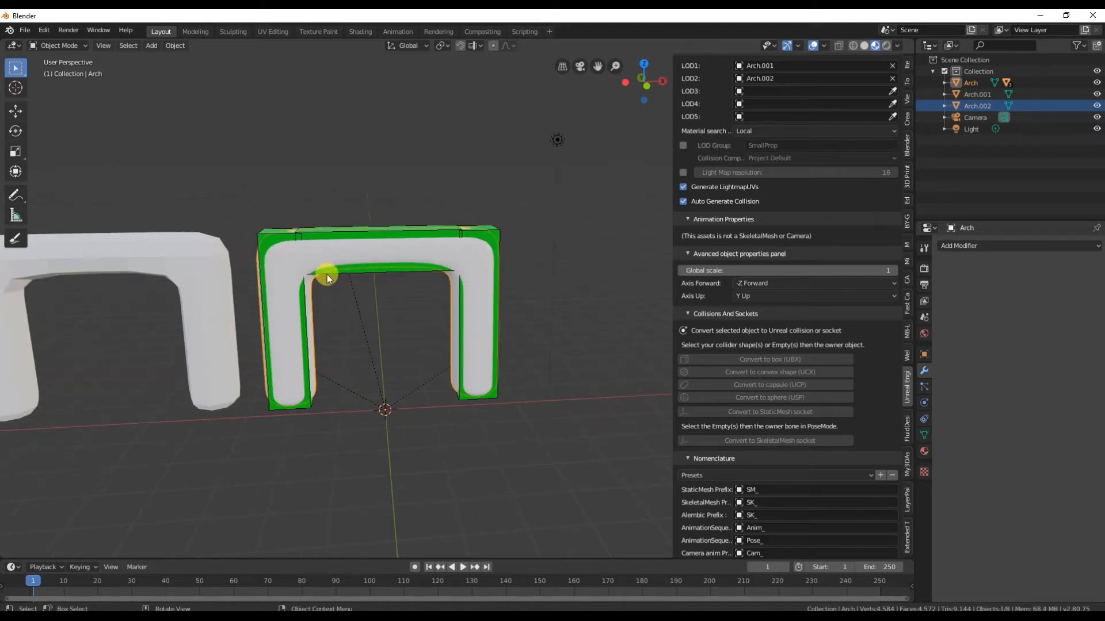
scroll(327, 276, "down", 3)
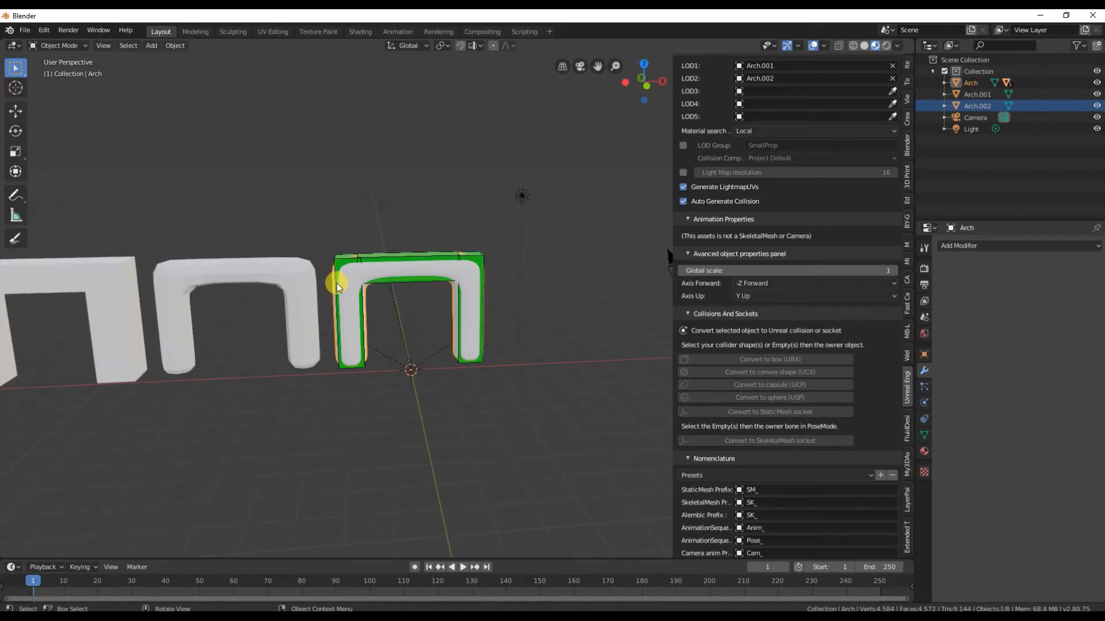
left_click(333, 275)
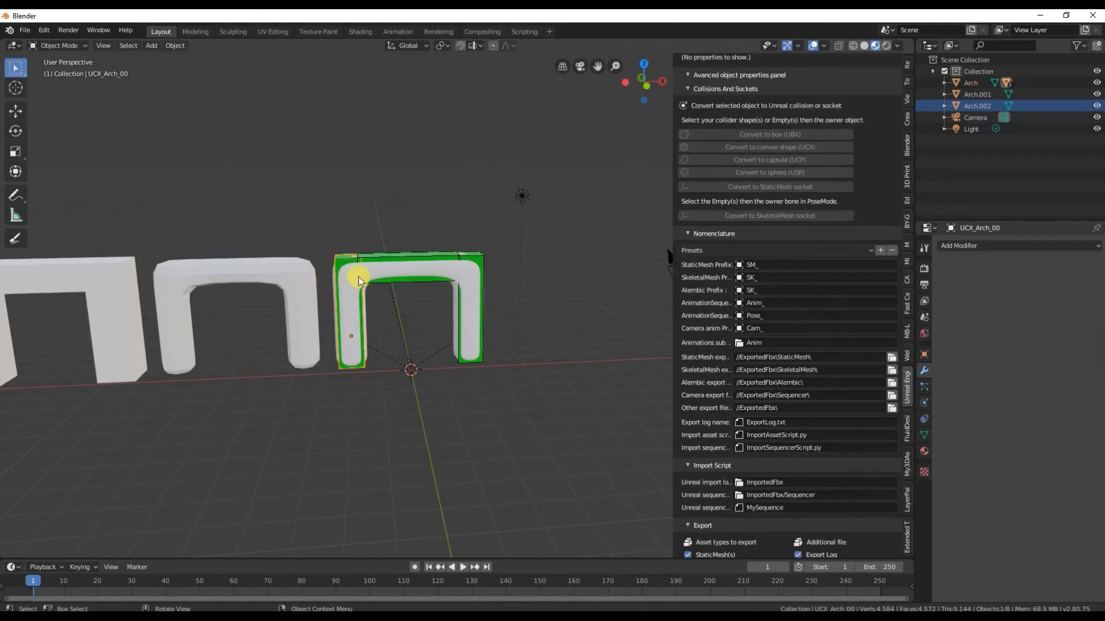
left_click(360, 281)
scroll(357, 291, "down", 1)
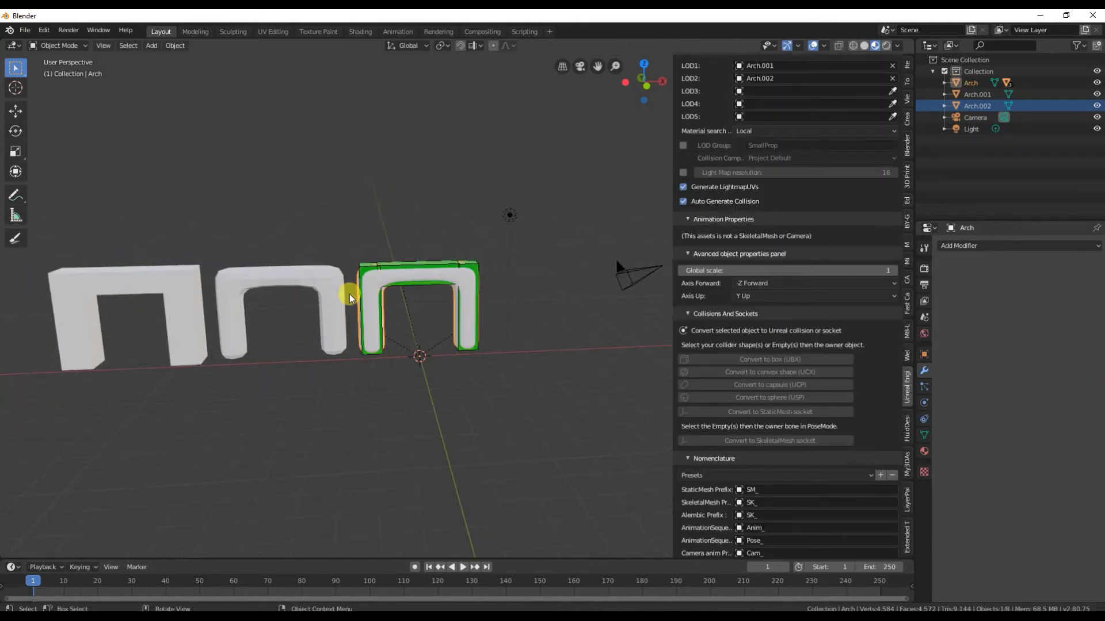
scroll(350, 295, "up", 1)
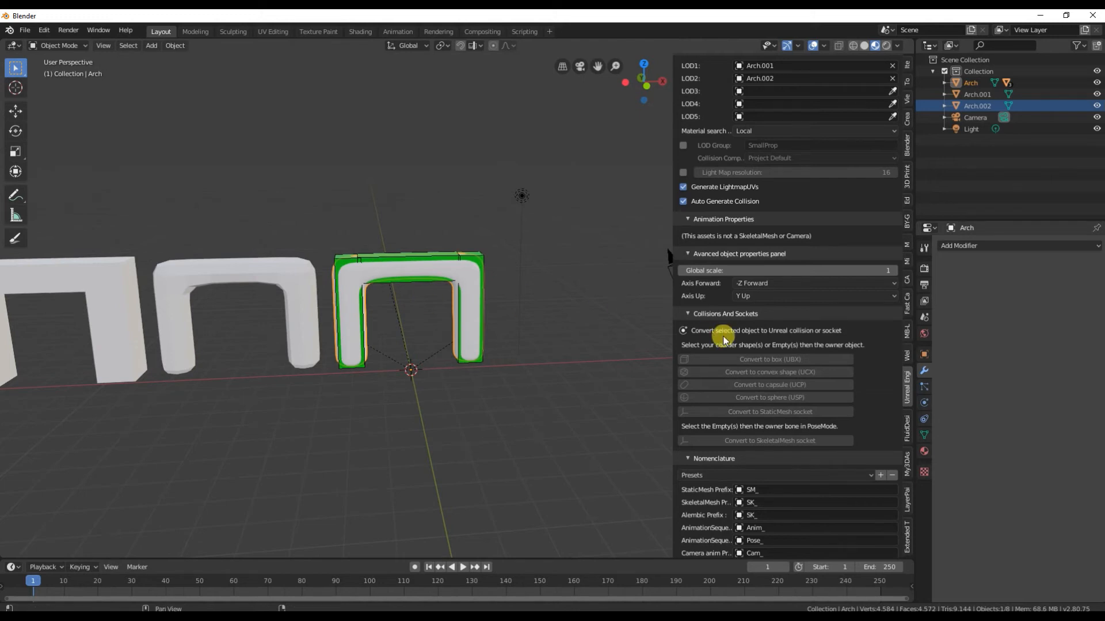
Check the assets for potential errors and try to export them for Unreal Engine 4.
scroll(722, 339, "down", 15)
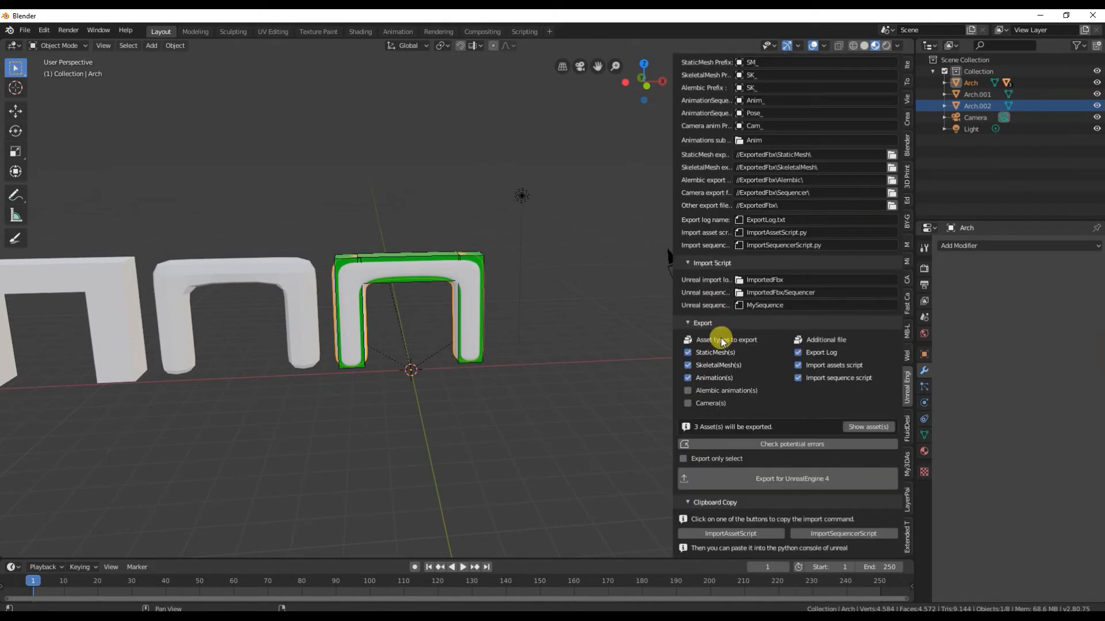
left_click(794, 444)
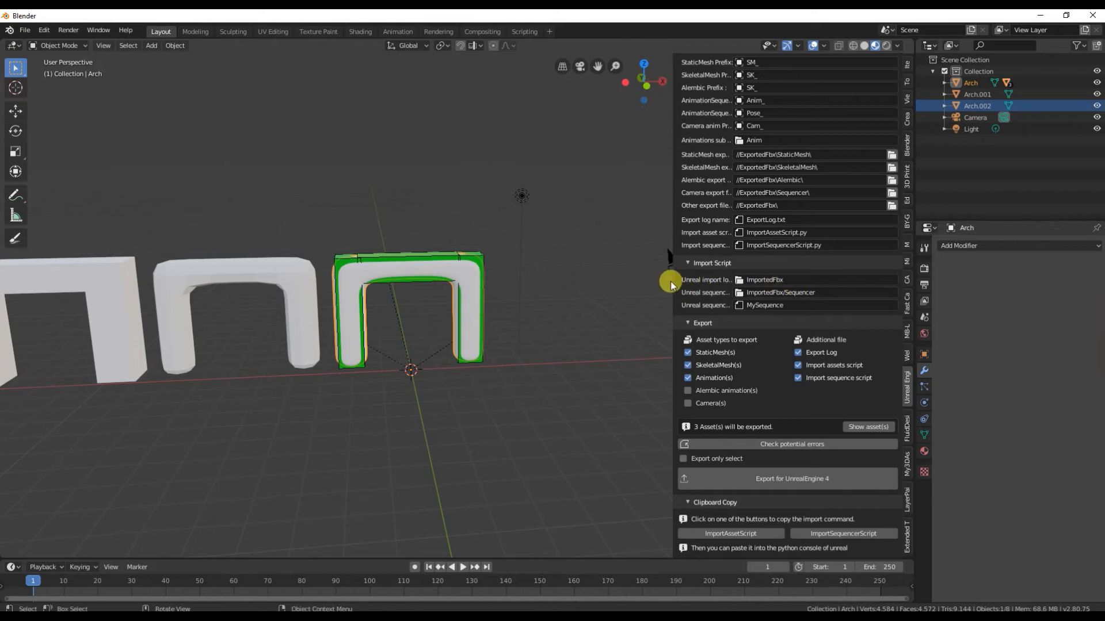
left_click_drag(672, 284, 529, 288)
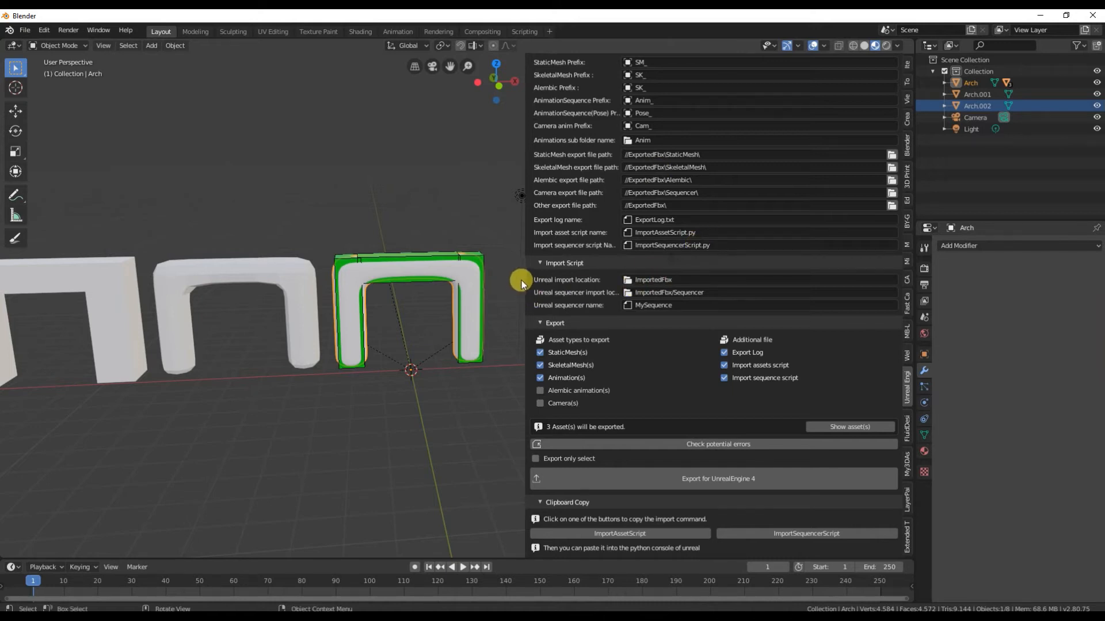
left_click_drag(524, 281, 617, 278)
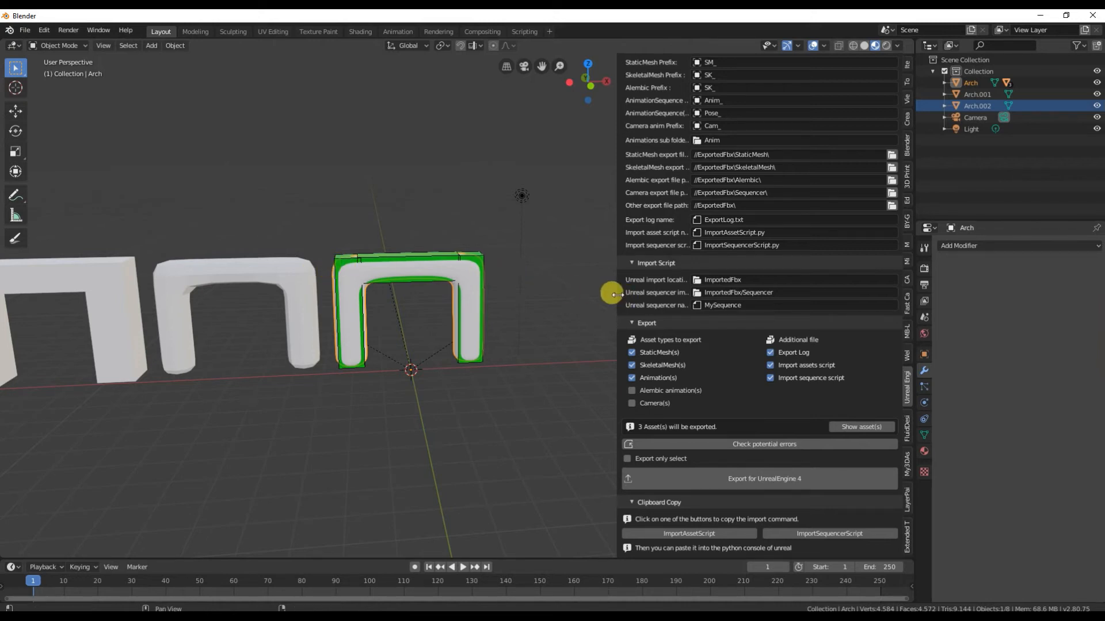
left_click_drag(618, 295, 645, 295)
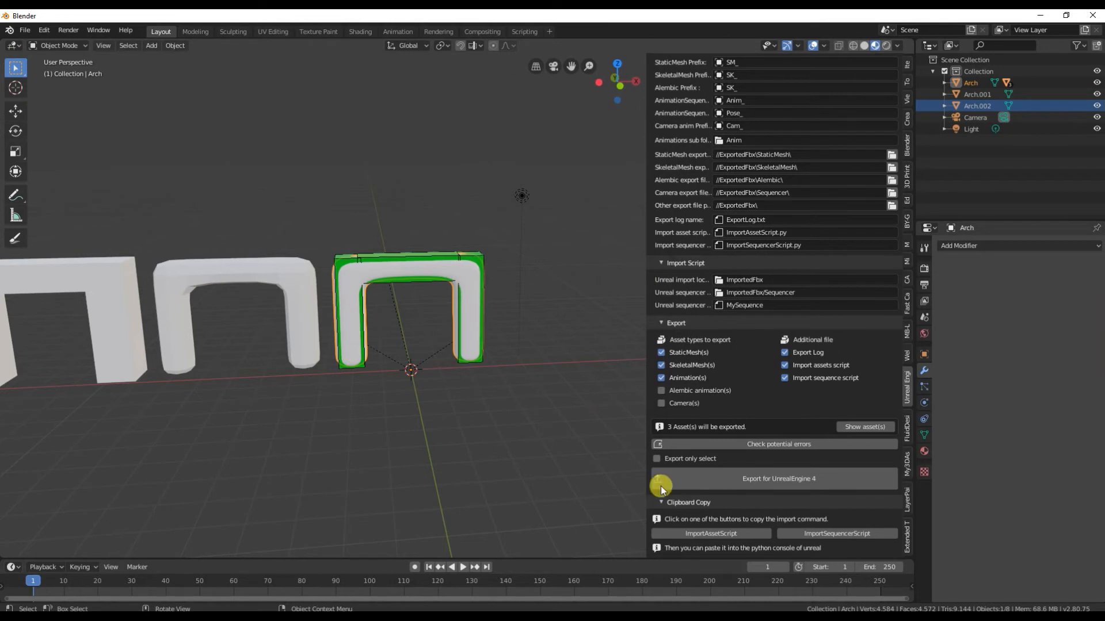
left_click(746, 483)
Save the scene as test2.blend in D:\Game Development and export the assets for Unreal Engine 4.
left_click(28, 36)
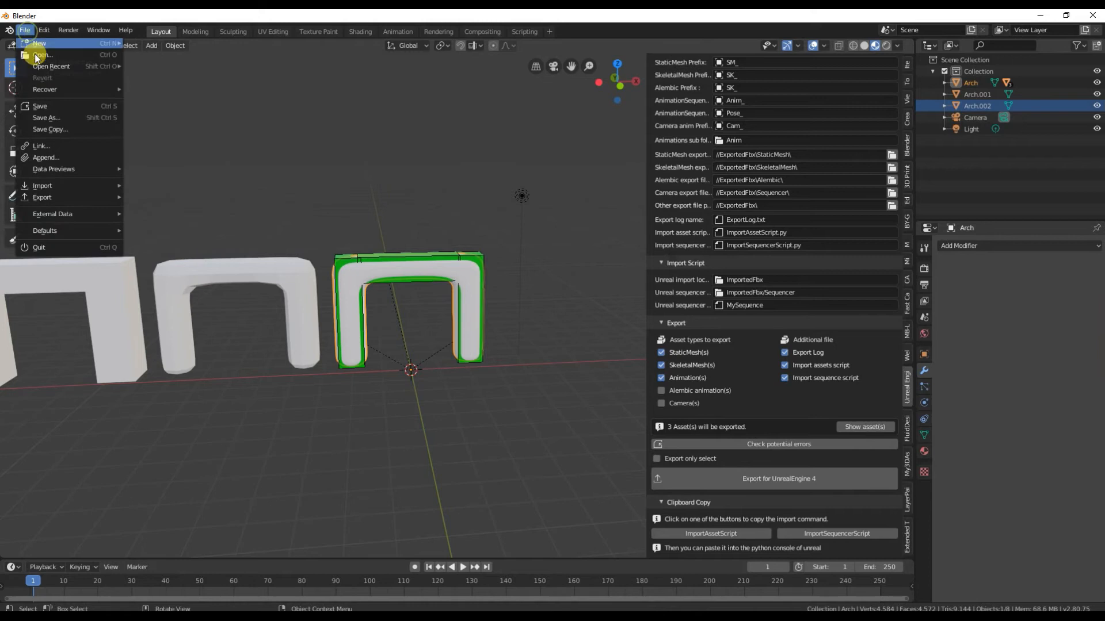
left_click(50, 118)
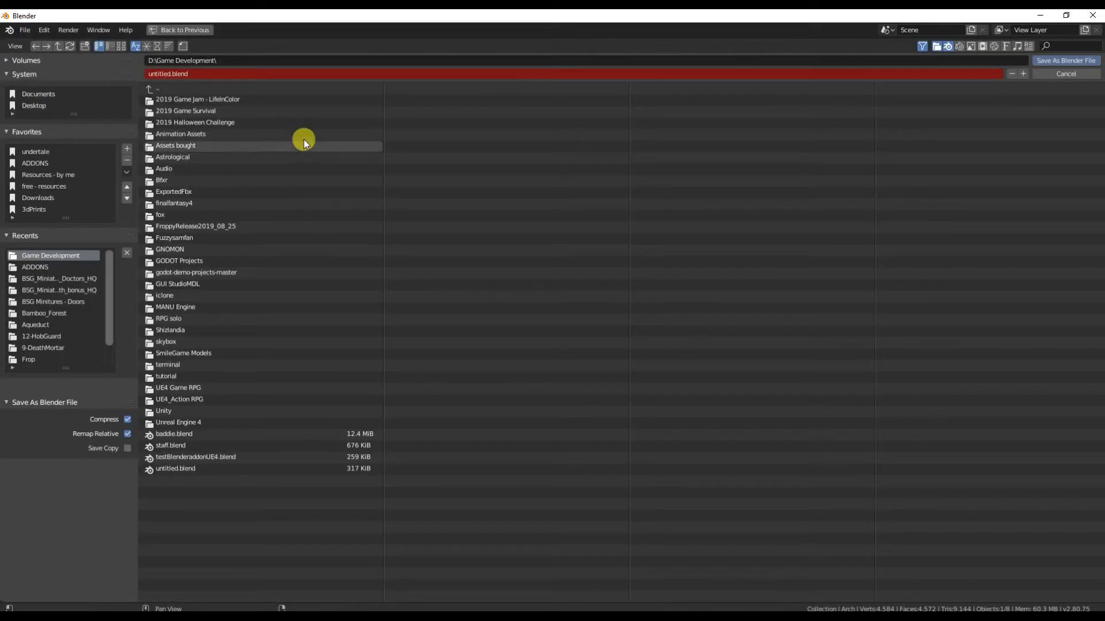
double_click(166, 74)
type("test2")
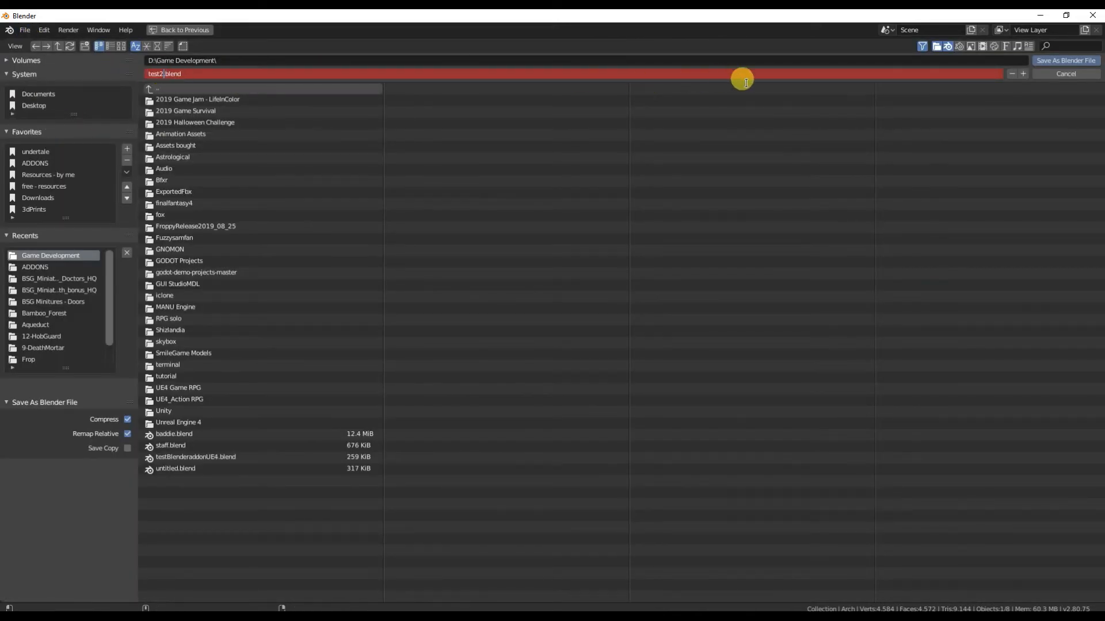
left_click(1046, 62)
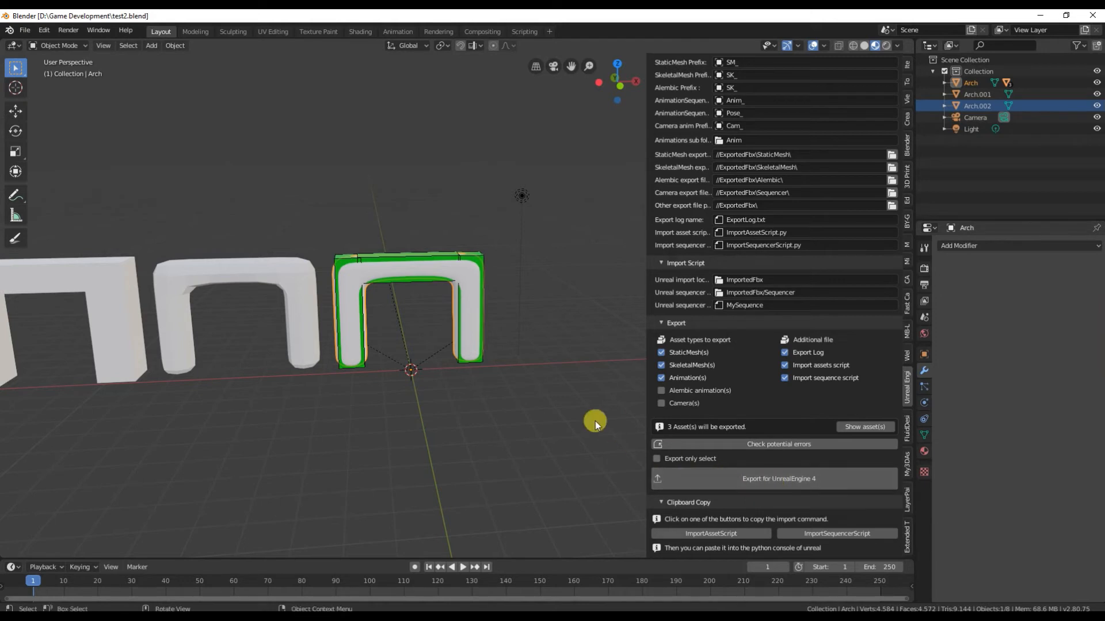
left_click(765, 478)
Switch to Unreal Editor and close the open BPtesting and SM_Mong asset editors.
left_click(1040, 19)
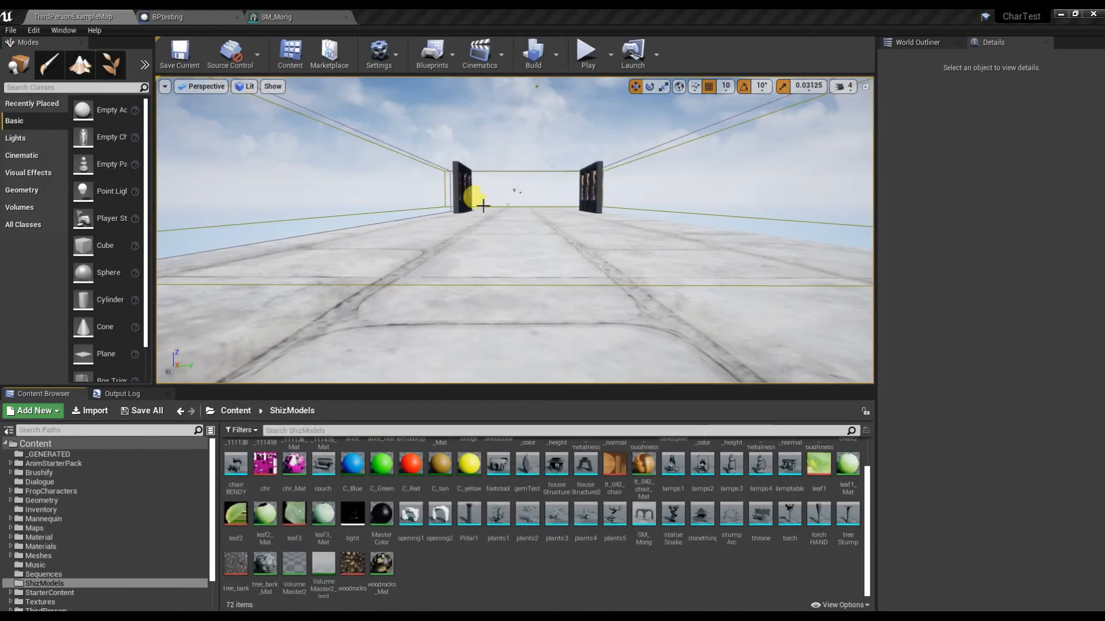
left_click(236, 17)
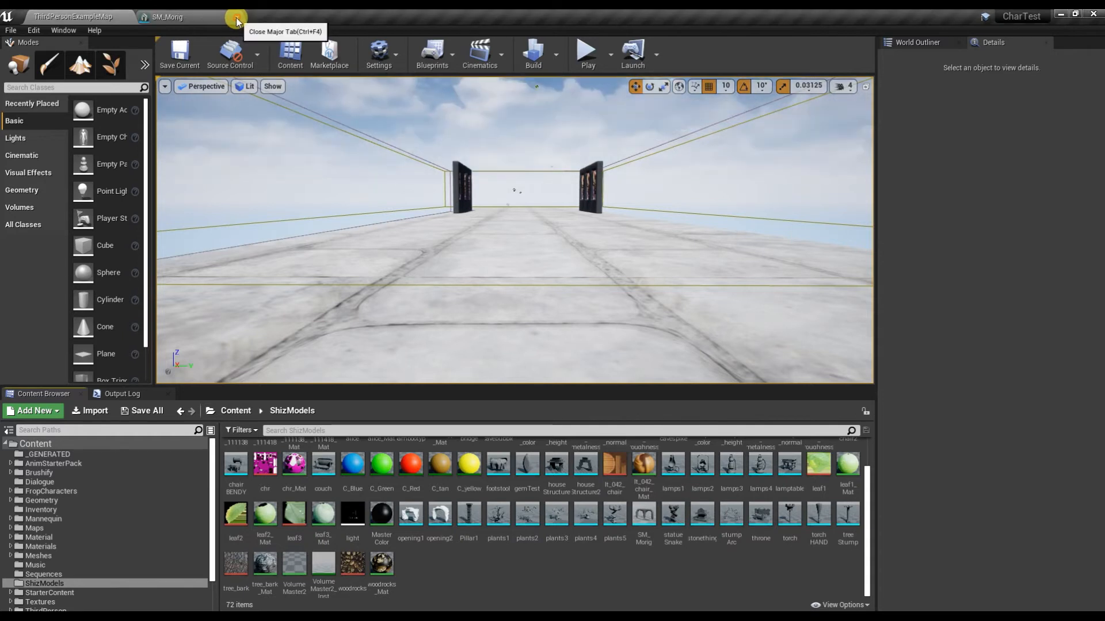
left_click(237, 17)
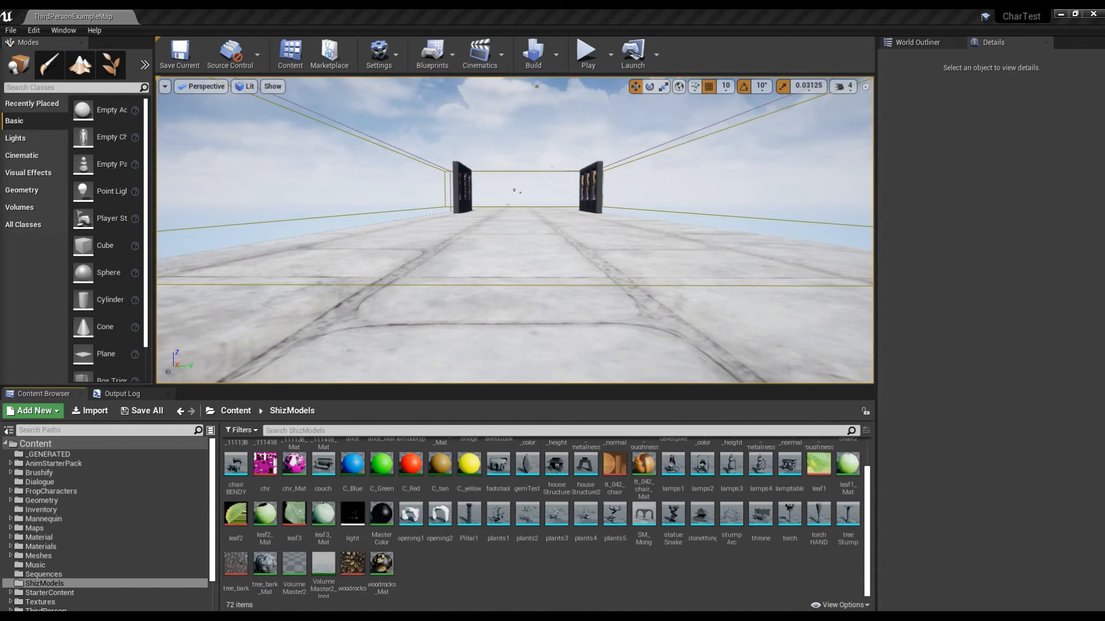
Look through the exported files in the ExportedFbx folder and its StaticMesh subfolder in File Explorer.
left_click_drag(0, 69, 342, 123)
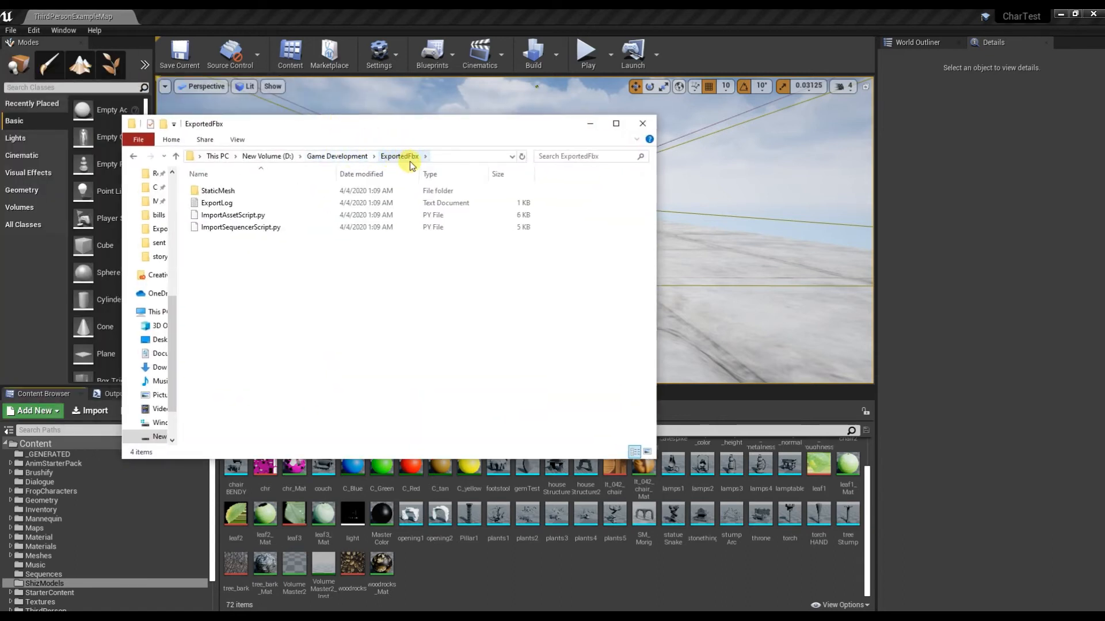
double_click(217, 190)
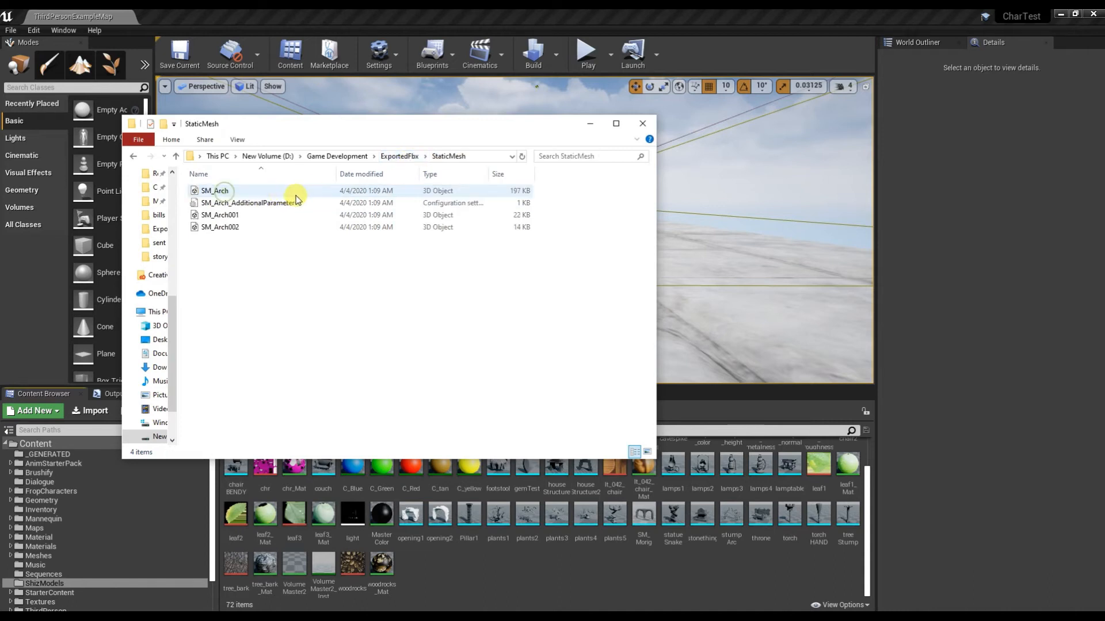
left_click(132, 156)
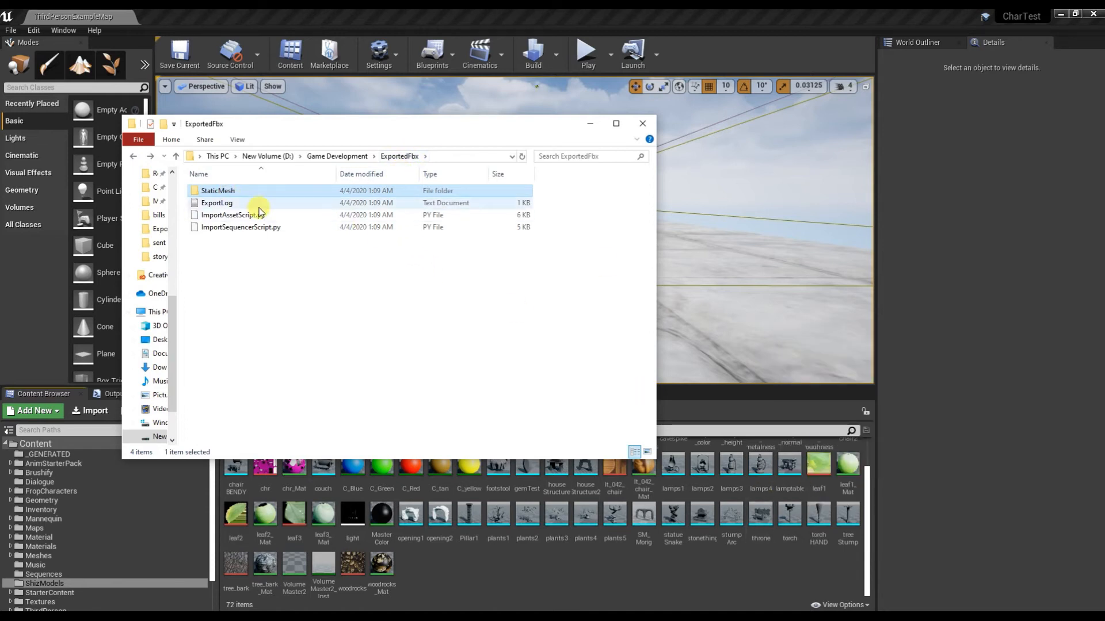
Import SM_Arch from the exported StaticMesh folder into the ShizModels content folder with Import Mesh LODs enabled.
double_click(238, 194)
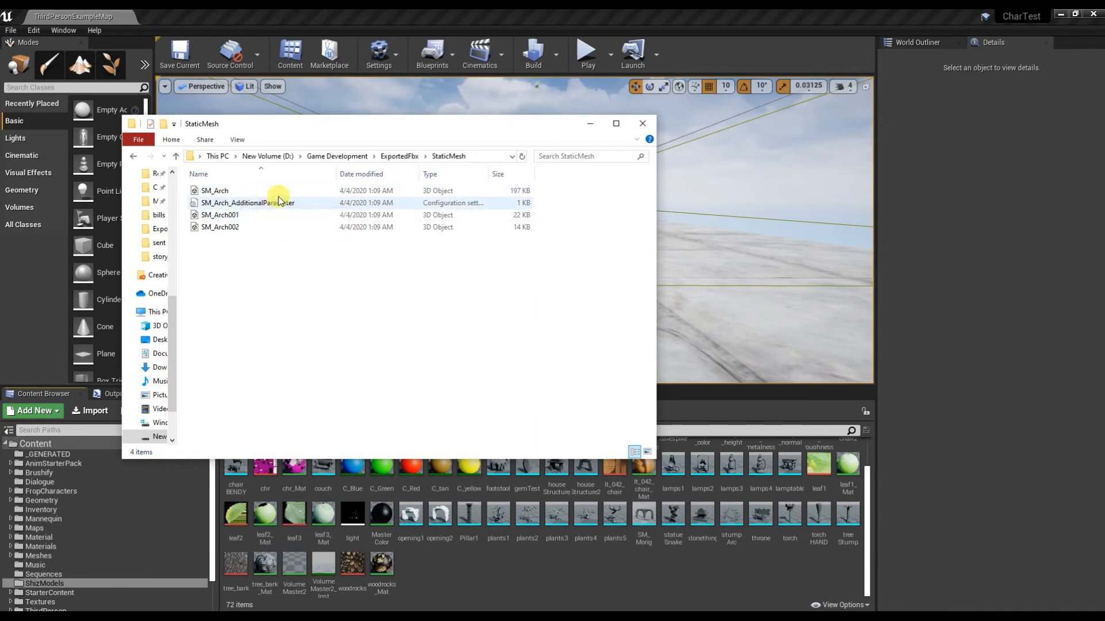
left_click_drag(368, 128, 332, 101)
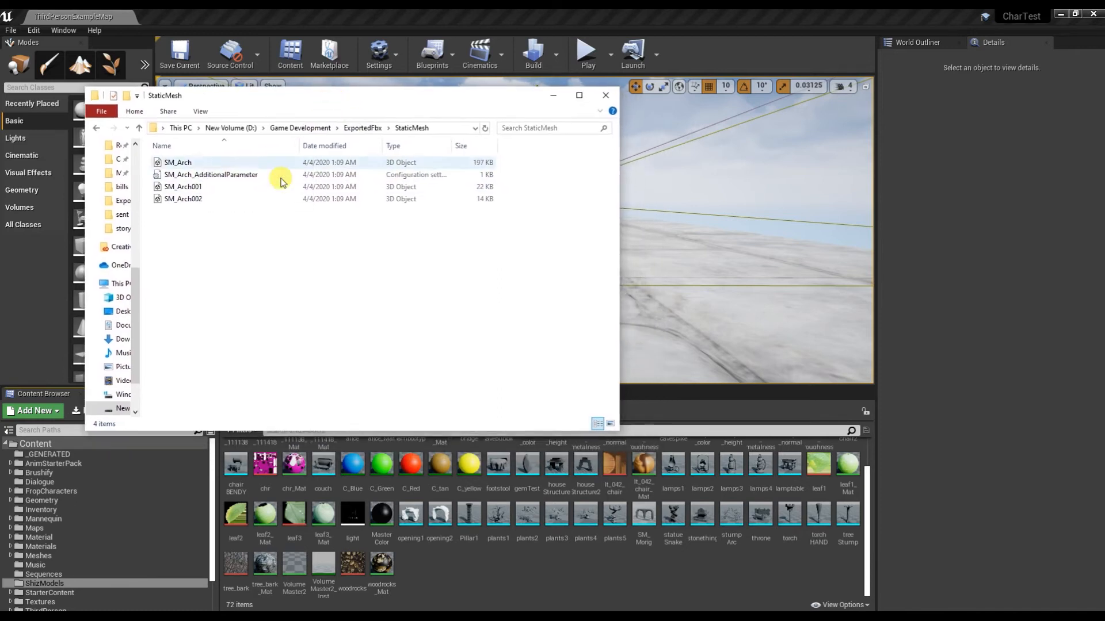
left_click_drag(184, 165, 488, 567)
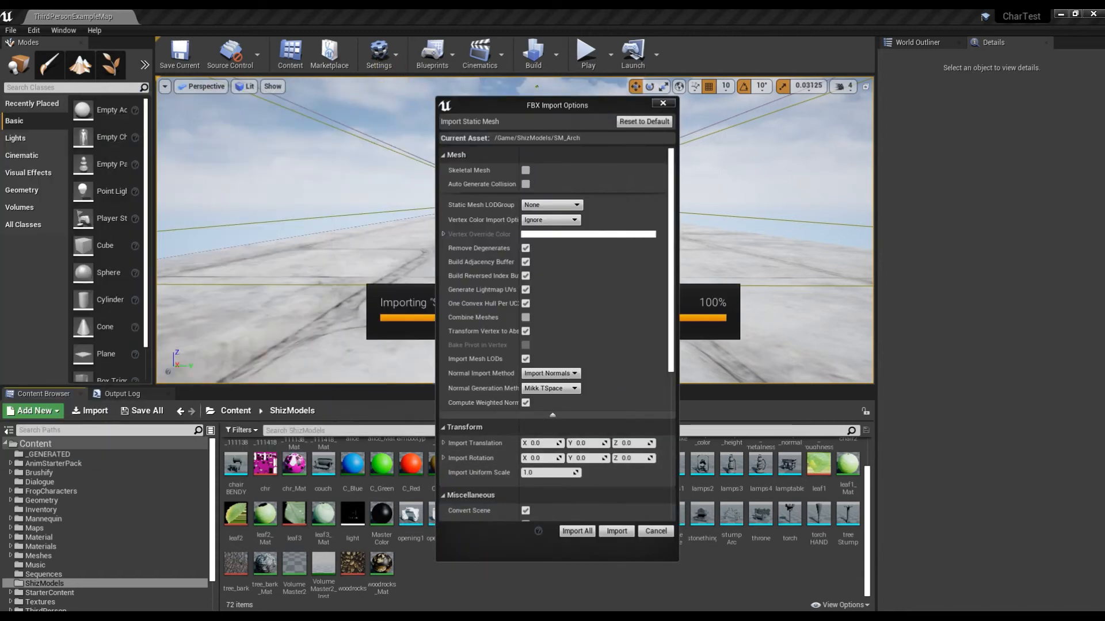
left_click(526, 360)
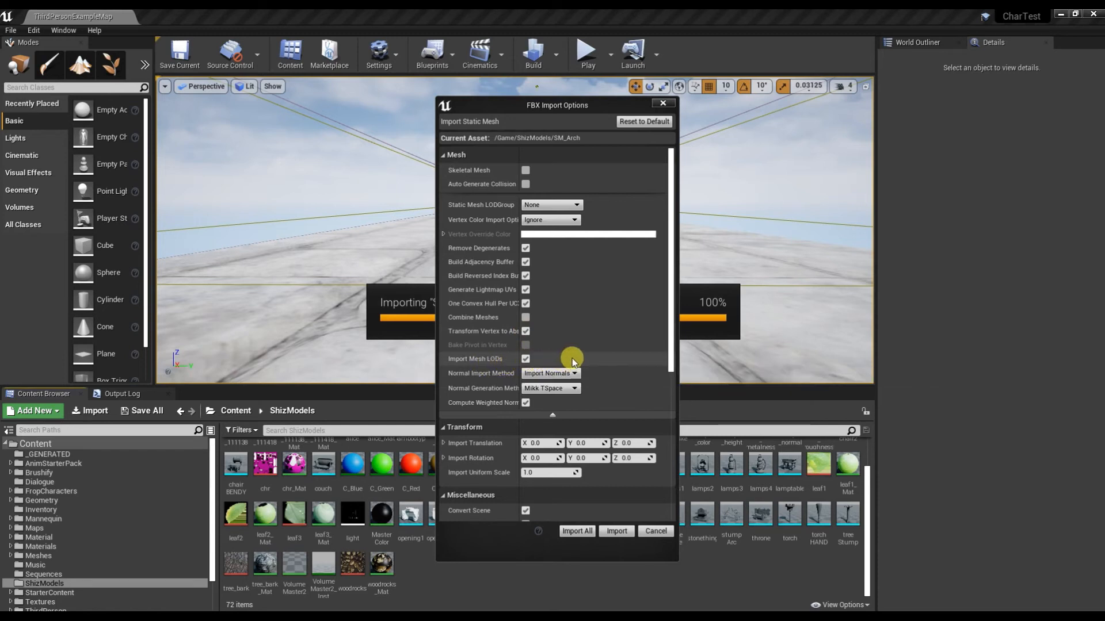
left_click(613, 533)
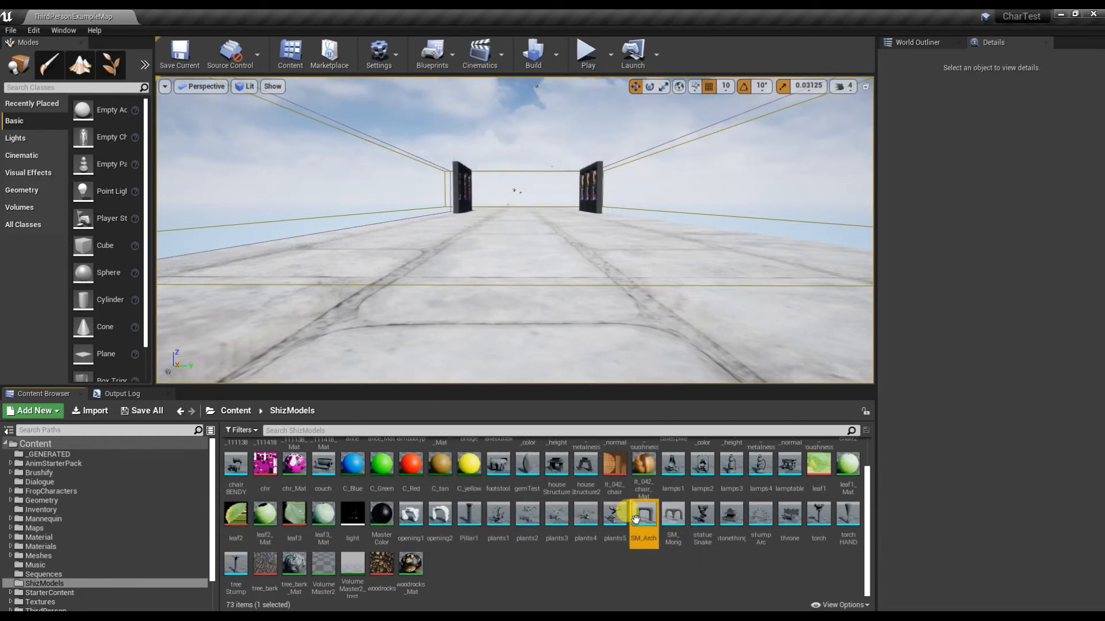
Place SM_Arch in the level in front of the two panels and rotate it -100° about Z.
left_click_drag(644, 517, 541, 266)
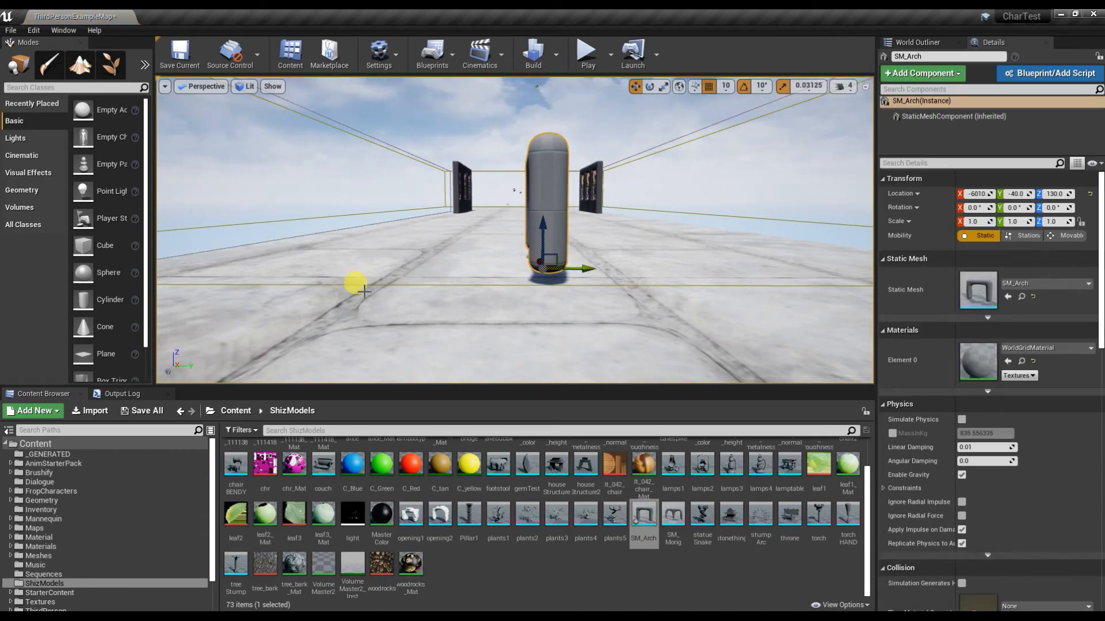
left_click_drag(537, 259, 455, 275)
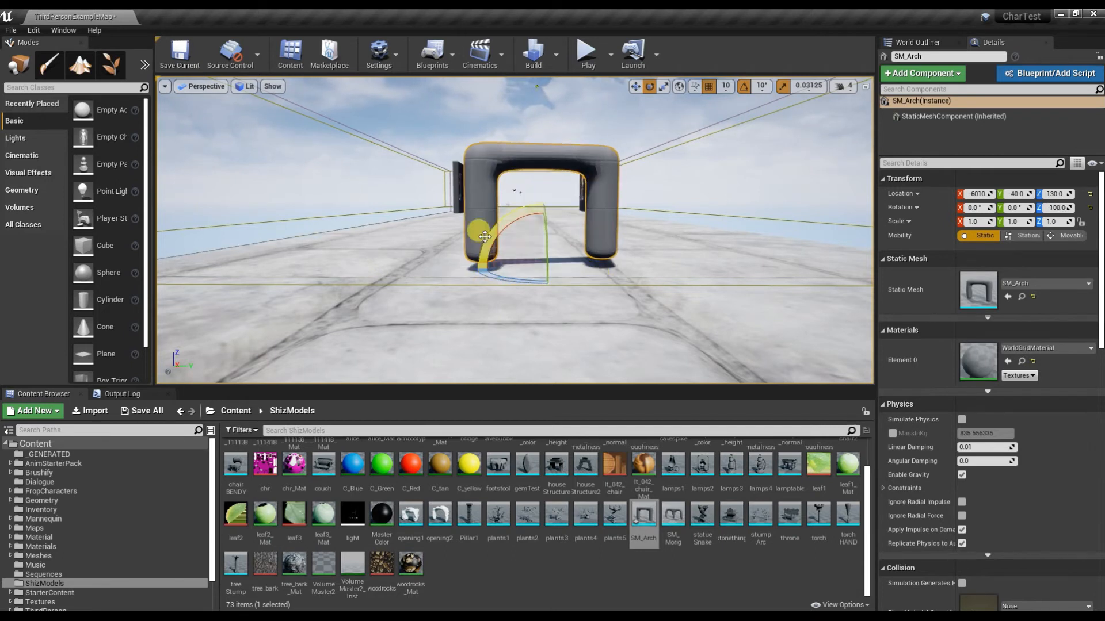
Open the SM_Arch asset in its mesh editor and dock the editor beside the level's tab.
double_click(645, 521)
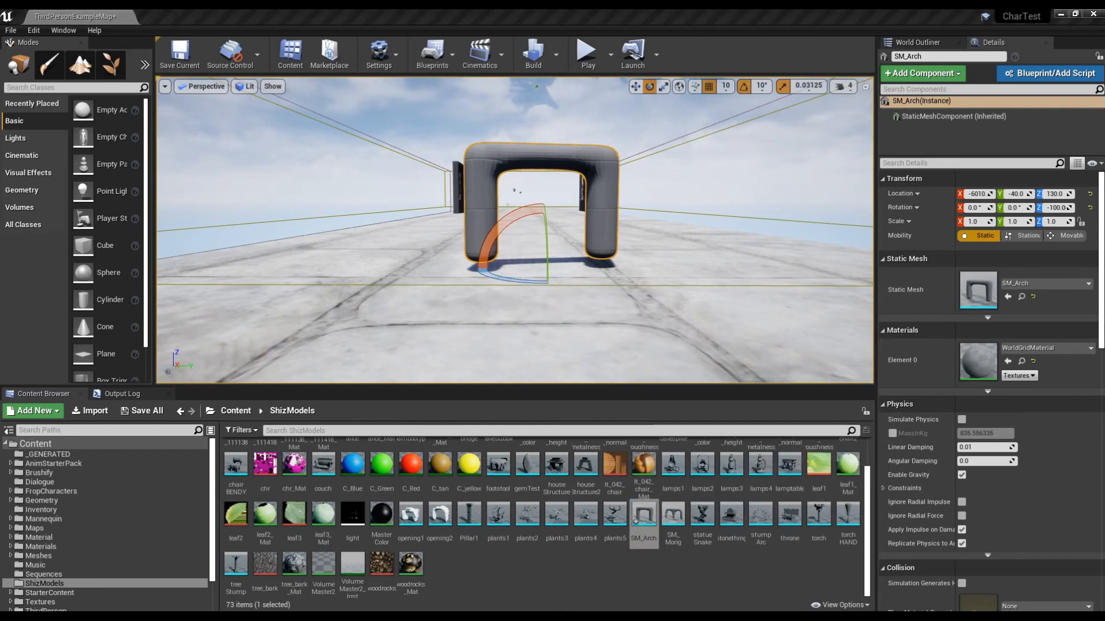
left_click(326, 108)
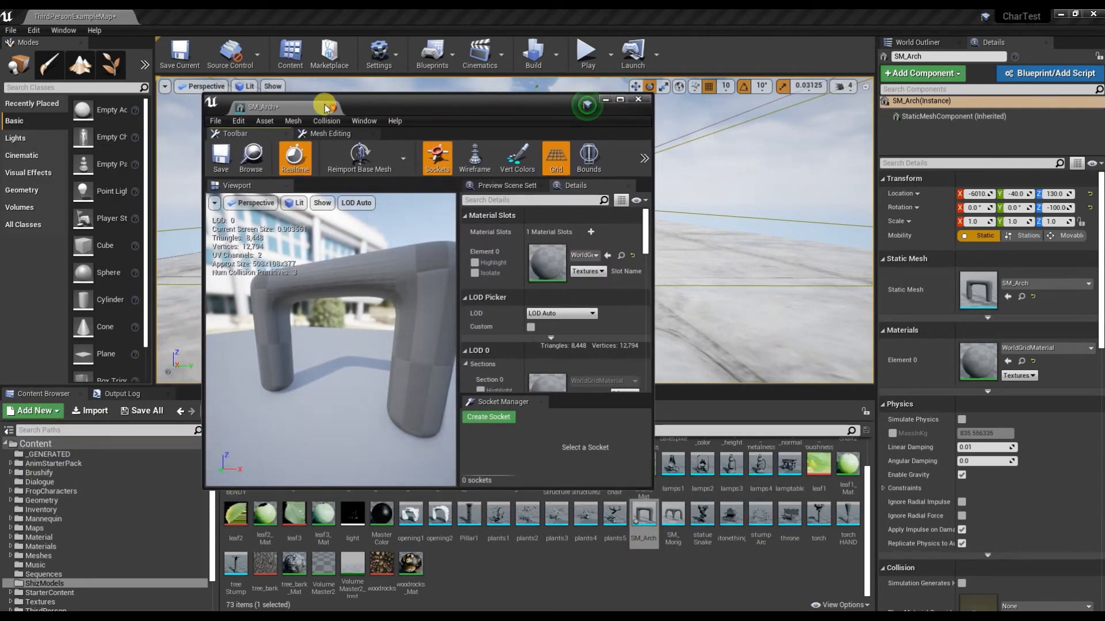
left_click_drag(297, 114, 190, 17)
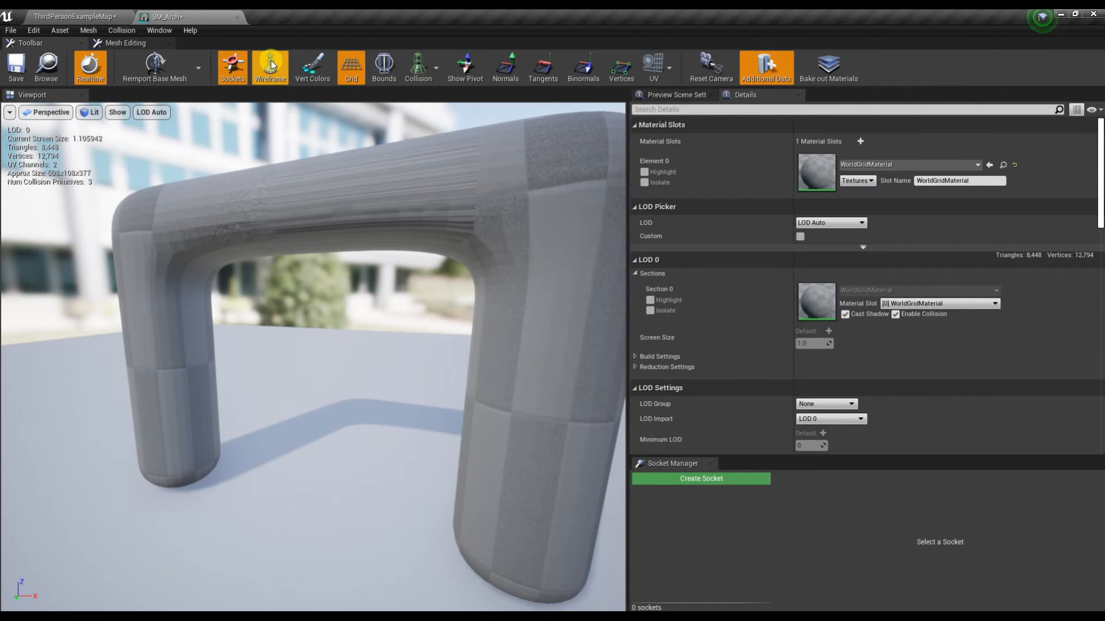
Frame the whole arch in the mesh preview and display its simple collision.
scroll(395, 225, "up", 5)
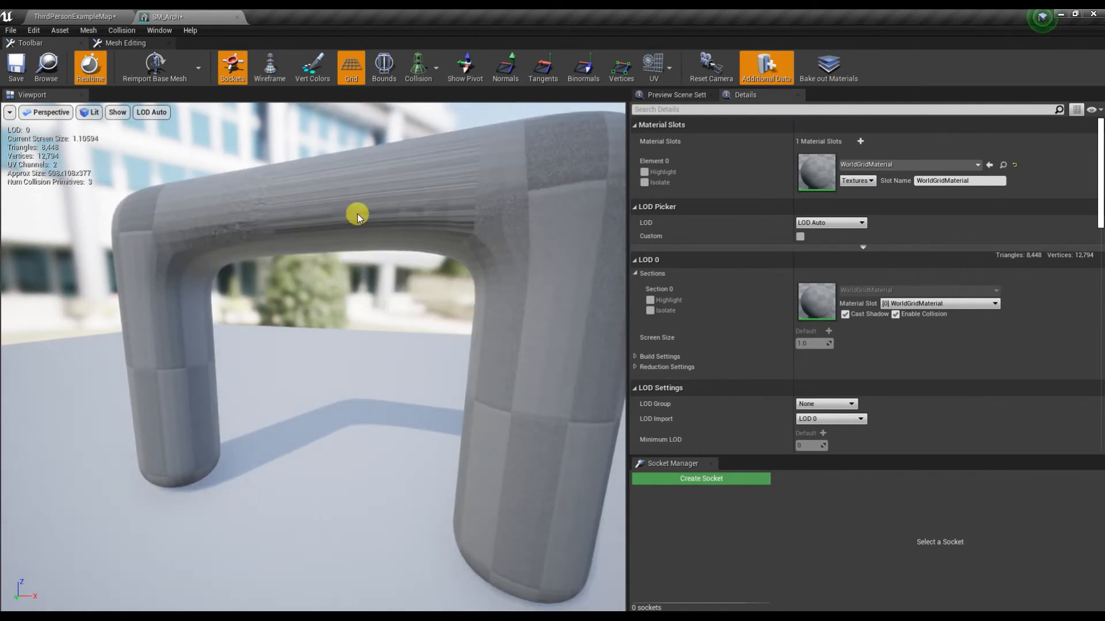
scroll(280, 222, "down", 5)
left_click_drag(279, 226, 242, 278)
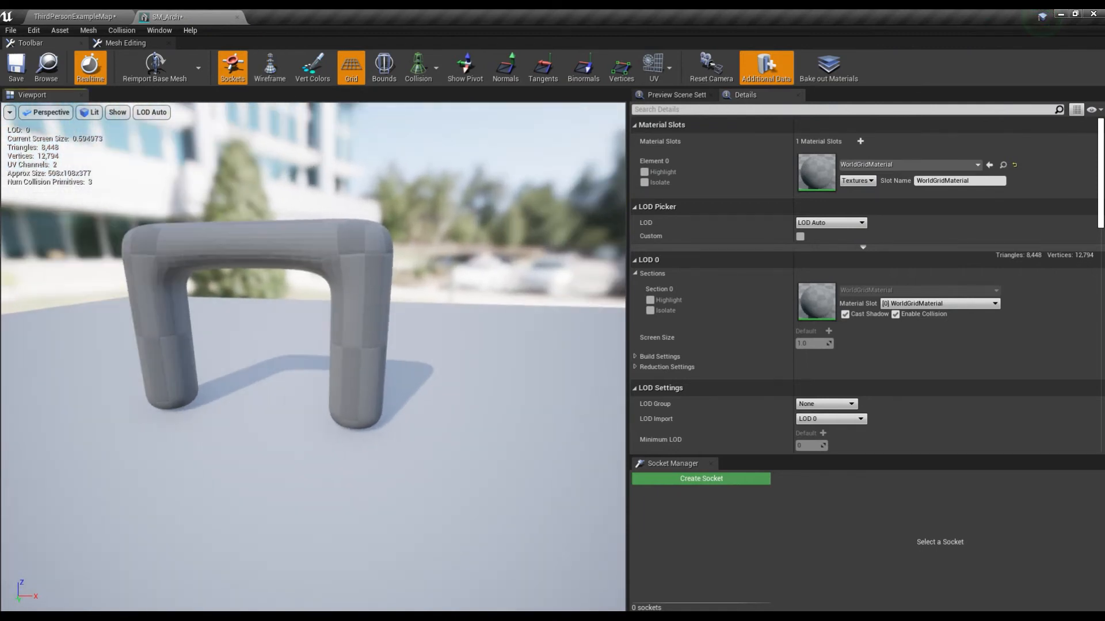
right_click_drag(242, 277, 313, 306)
key("d")
key("s")
key("a")
key("w")
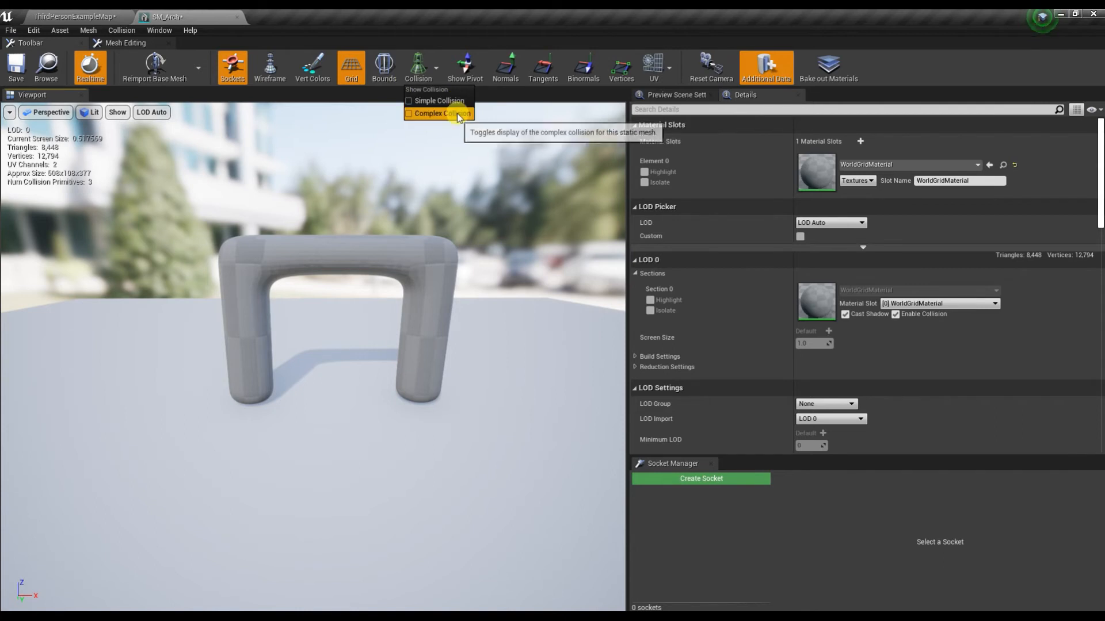
left_click(453, 102)
mouse_move(396, 309)
right_mouse_down()
mouse_move(322, 308)
mouse_move(460, 310)
mouse_move(529, 326)
mouse_move(393, 301)
right_mouse_up()
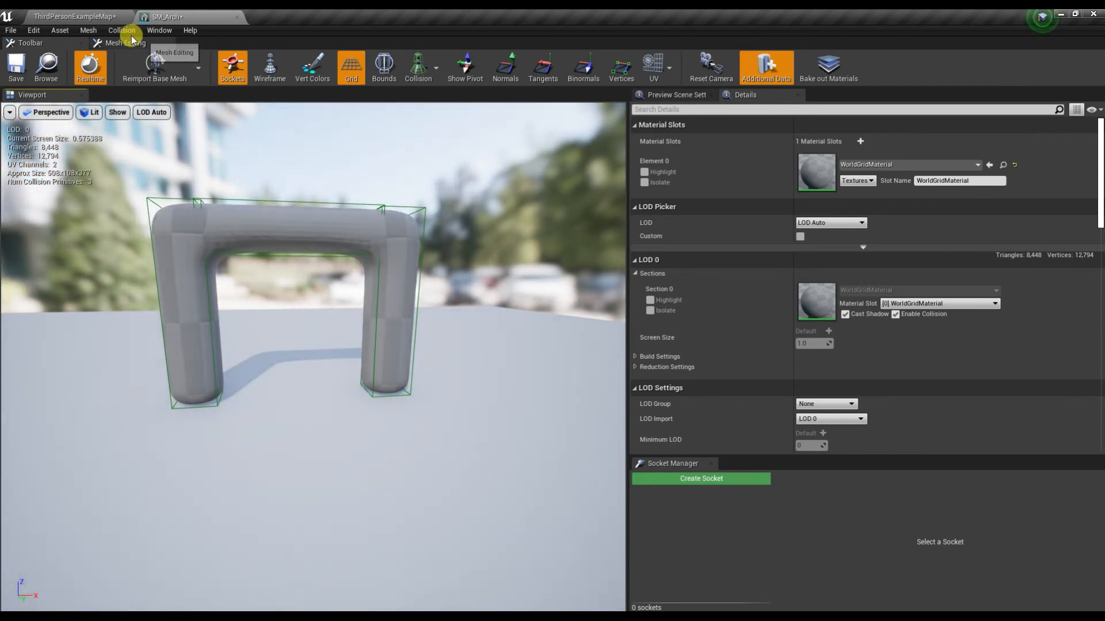
Return to the ThirdPersonExampleMap level and scale the placed arch uniformly to 1.5.
left_click(81, 16)
right_click_drag(580, 227, 631, 212)
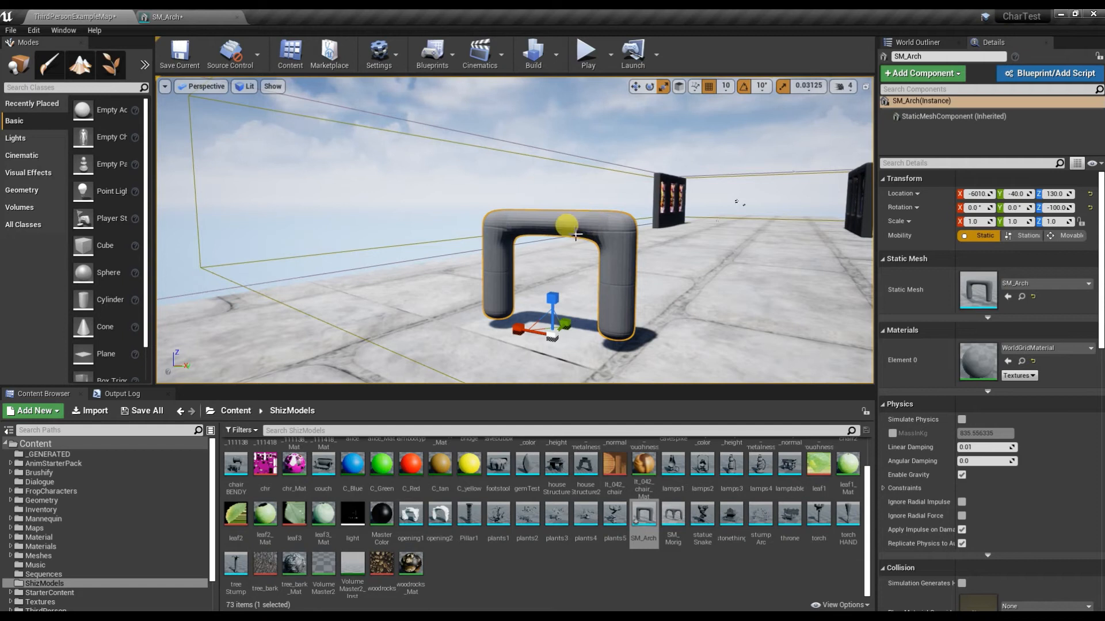
left_click_drag(559, 334, 610, 293)
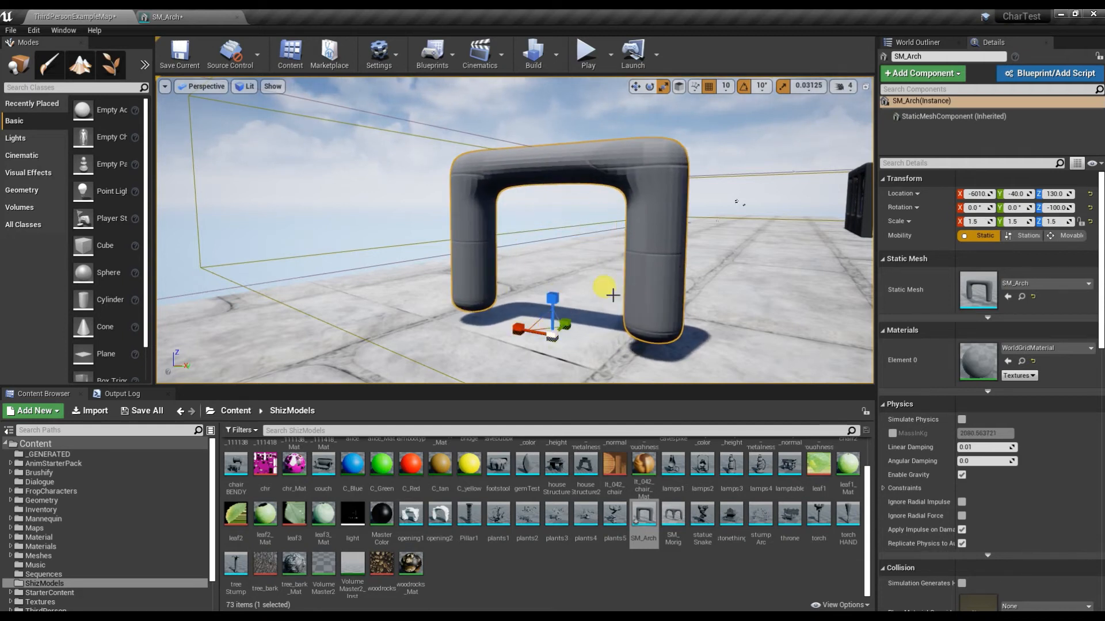
Play the level, run the character through the arch and against its legs to test the collision, and stop playing.
left_click(610, 67)
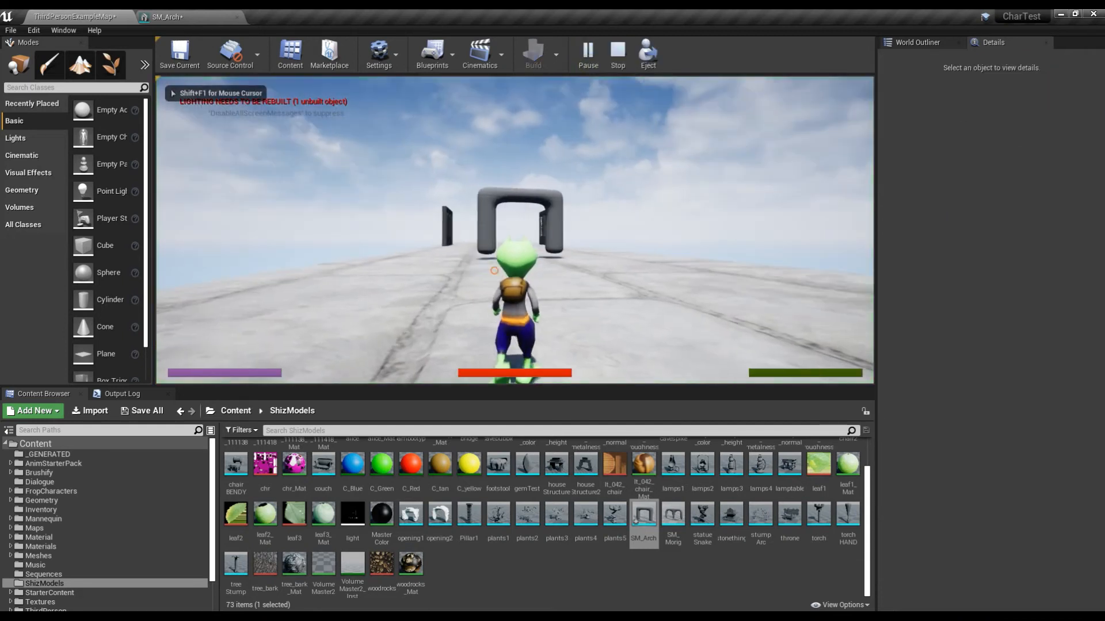
key("w")
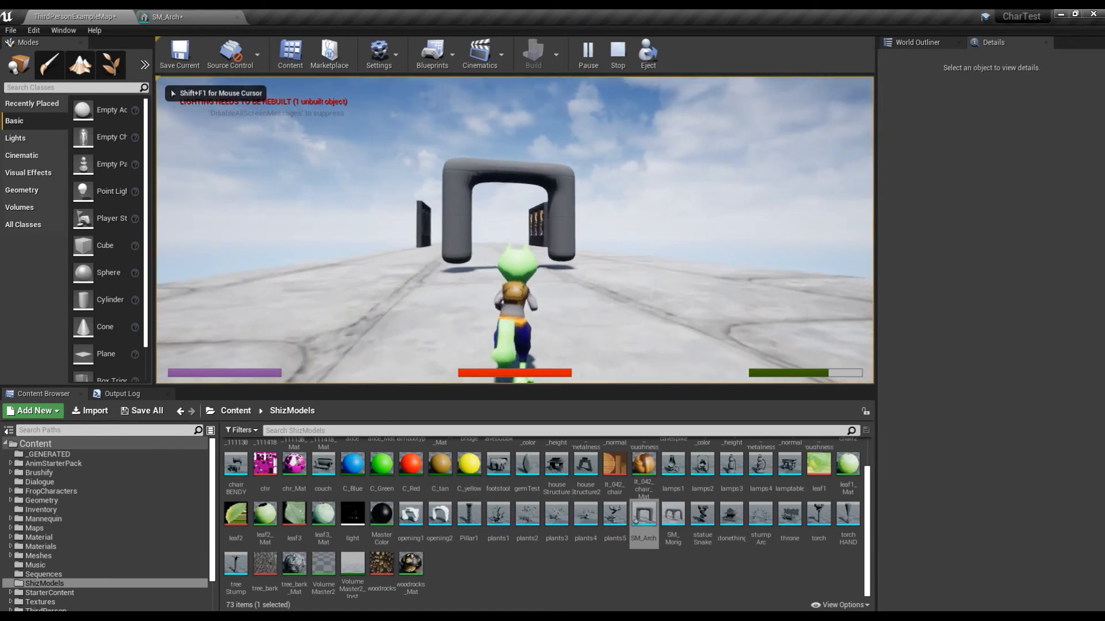
key("w")
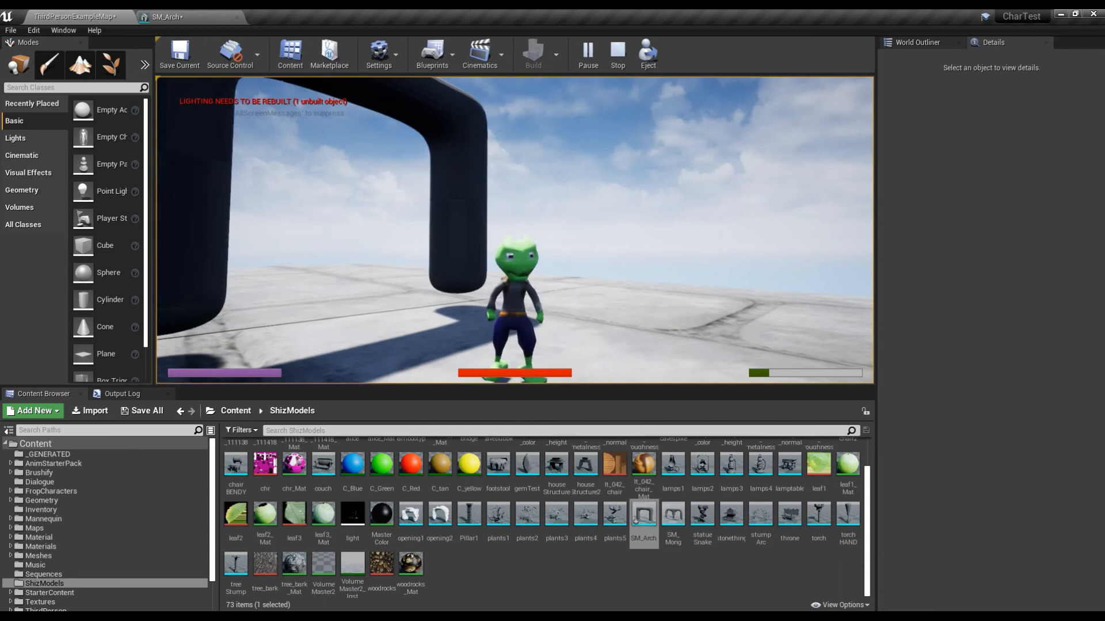
key("w")
key("w")
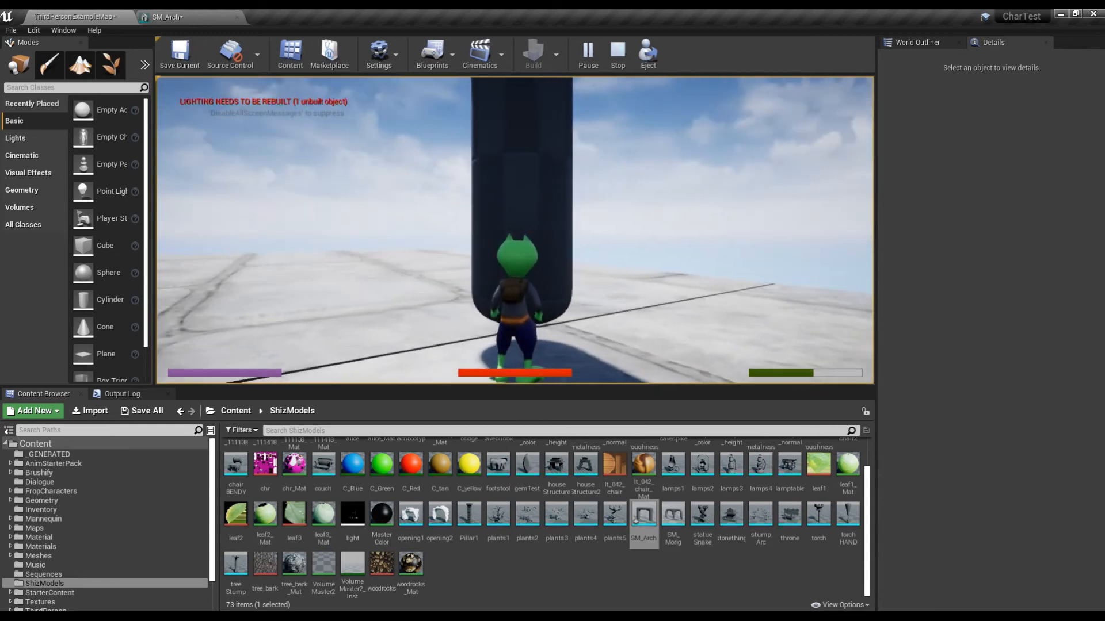
key("w")
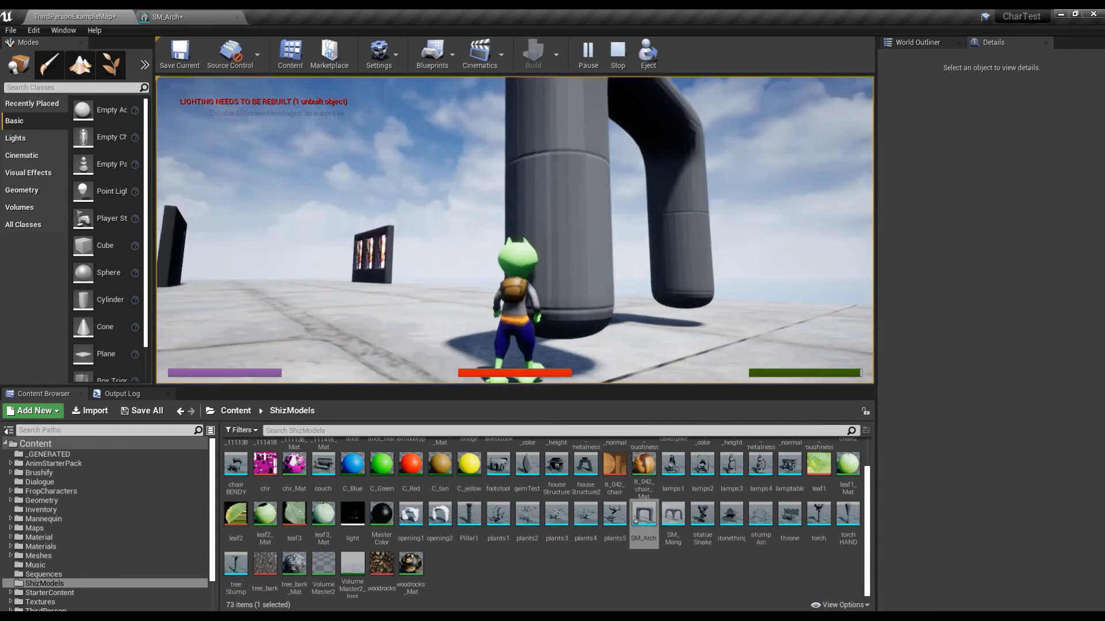
key("Escape")
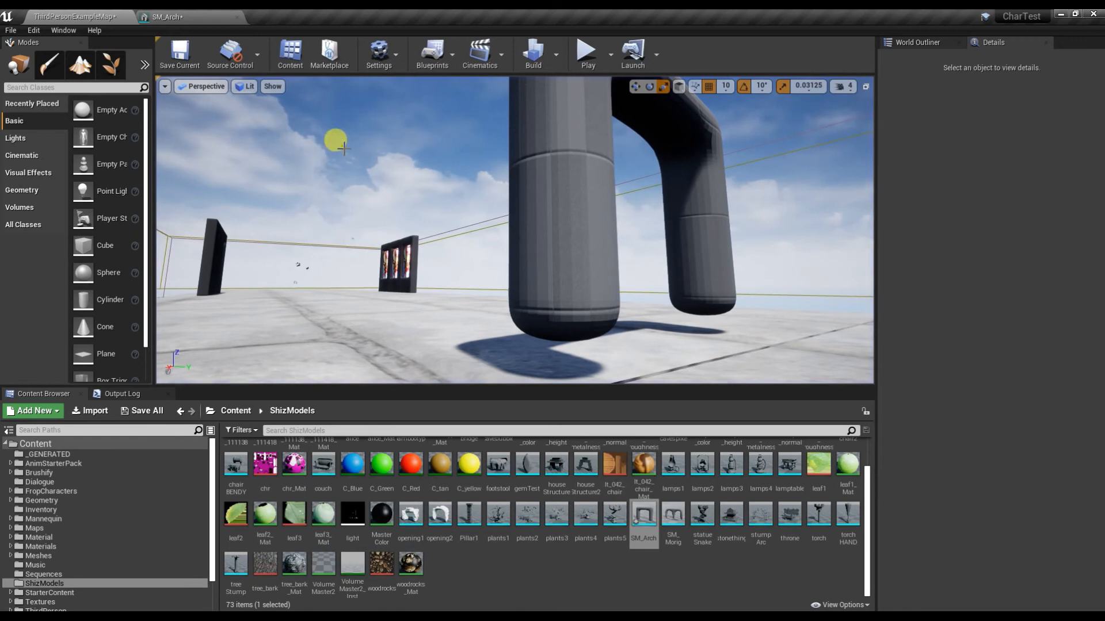
Move the placed arch along the X axis to the far end of the floor, at about X 5440.
mouse_move(624, 186)
right_mouse_down()
mouse_move(661, 197)
mouse_move(621, 174)
right_mouse_up()
key("s")
left_click(489, 191)
right_click_drag(489, 190, 610, 208)
key("a")
key("w")
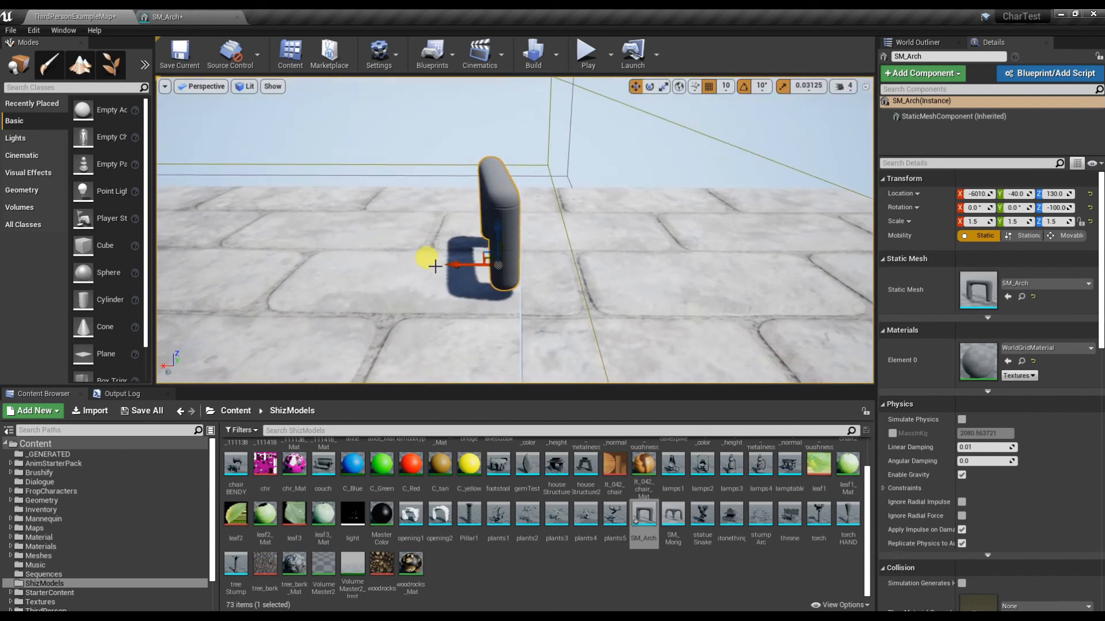
left_click_drag(457, 265, 164, 252)
Scale the arch at the far end of the floor uniformly to about 3.28.
mouse_move(481, 254)
right_mouse_down()
mouse_move(446, 252)
mouse_move(475, 246)
right_mouse_up()
key("a")
left_click_drag(476, 247, 666, 251)
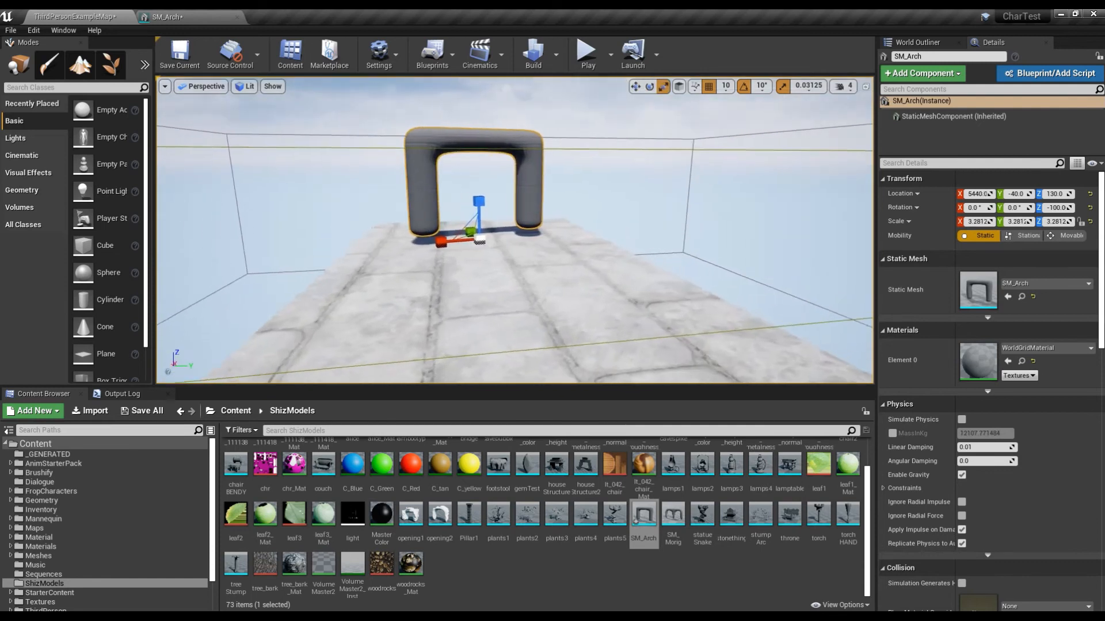
right_click_drag(603, 218, 567, 219)
key("d")
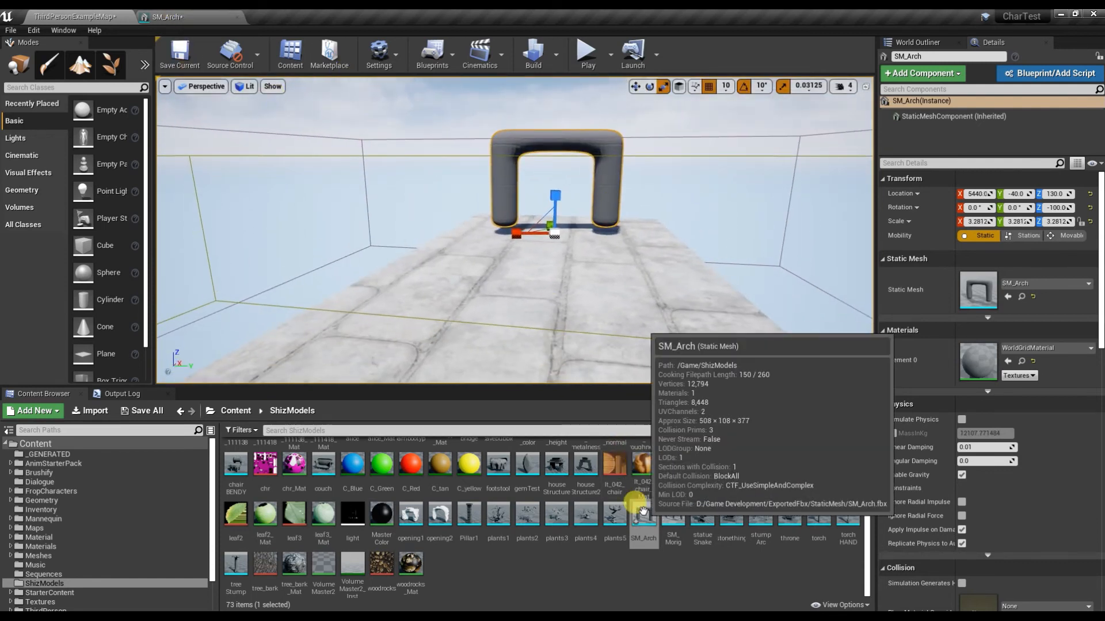
Reopen the SM_Arch mesh editor and examine the LOD Settings and the number of LODs in its details.
double_click(644, 514)
mouse_move(487, 224)
right_mouse_down()
mouse_move(432, 225)
mouse_move(484, 220)
right_mouse_up()
key("d")
key("w")
key("s")
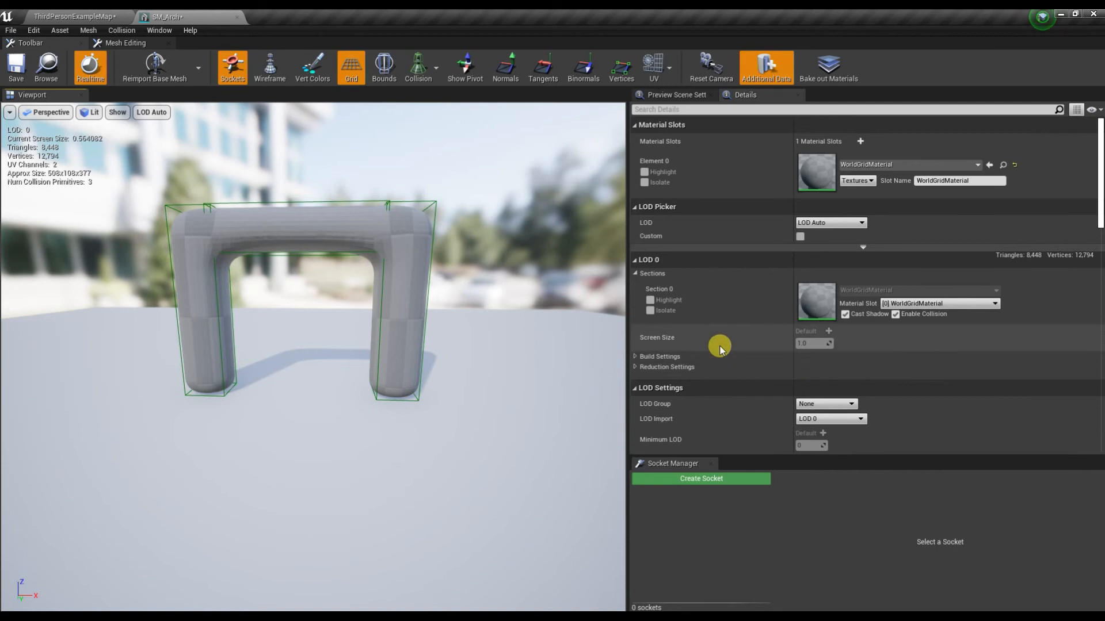
scroll(725, 322, "down", 10)
scroll(720, 331, "down", 3)
scroll(720, 329, "up", 10)
scroll(722, 325, "up", 1)
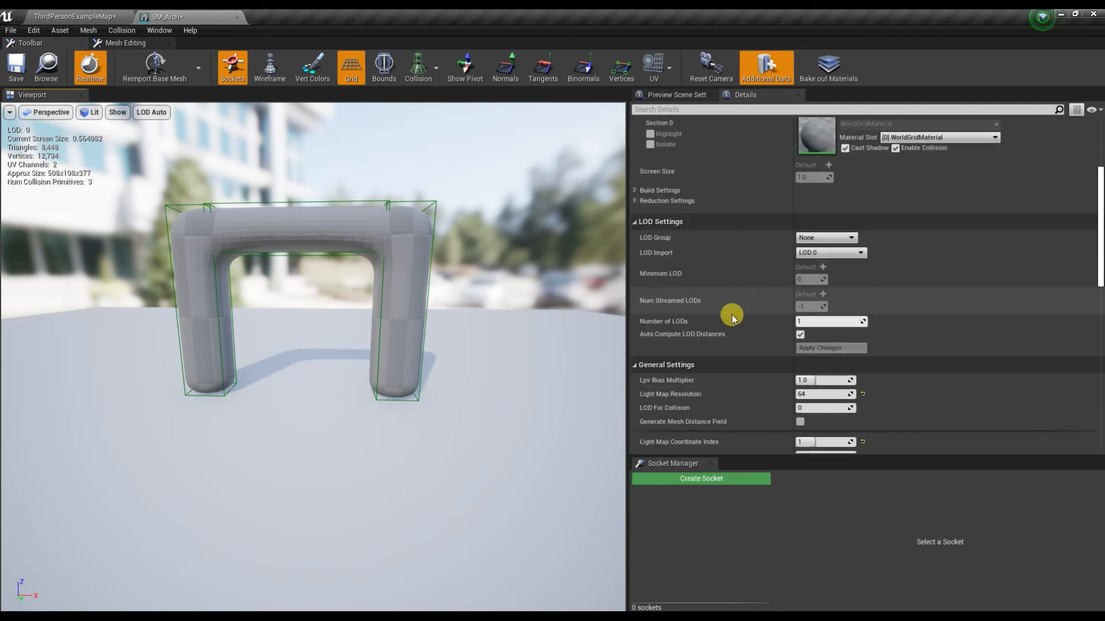
scroll(708, 265, "up", 3)
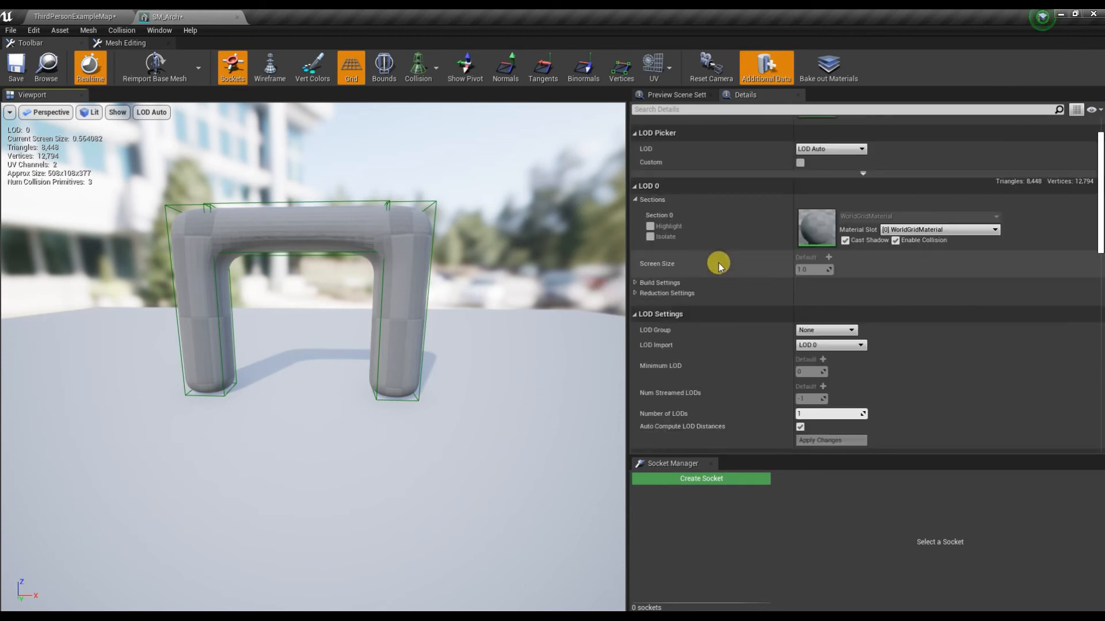
scroll(719, 265, "down", 1)
scroll(718, 263, "down", 2)
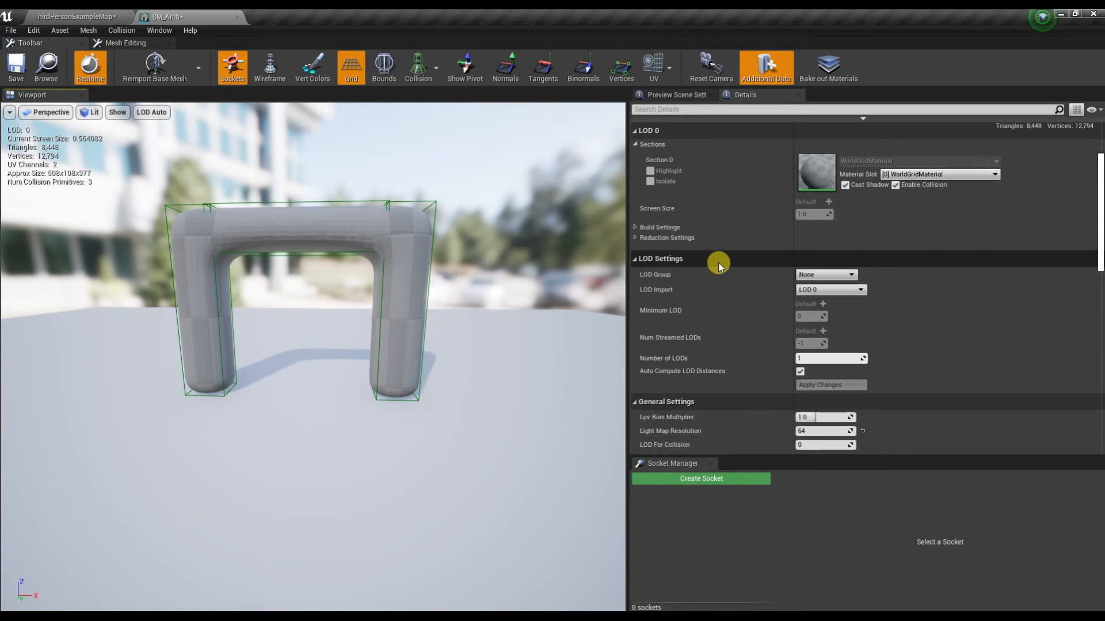
Import SM_Arch001 as LOD level 1 and SM_Arch002 as LOD level 2 of the arch mesh.
left_click(827, 291)
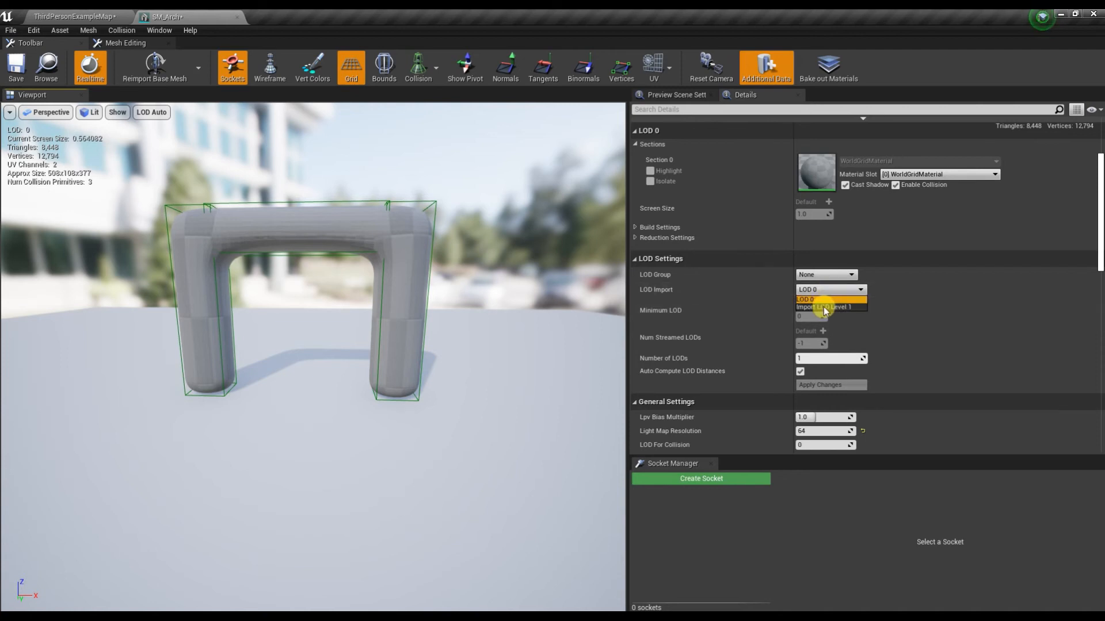
left_click(847, 308)
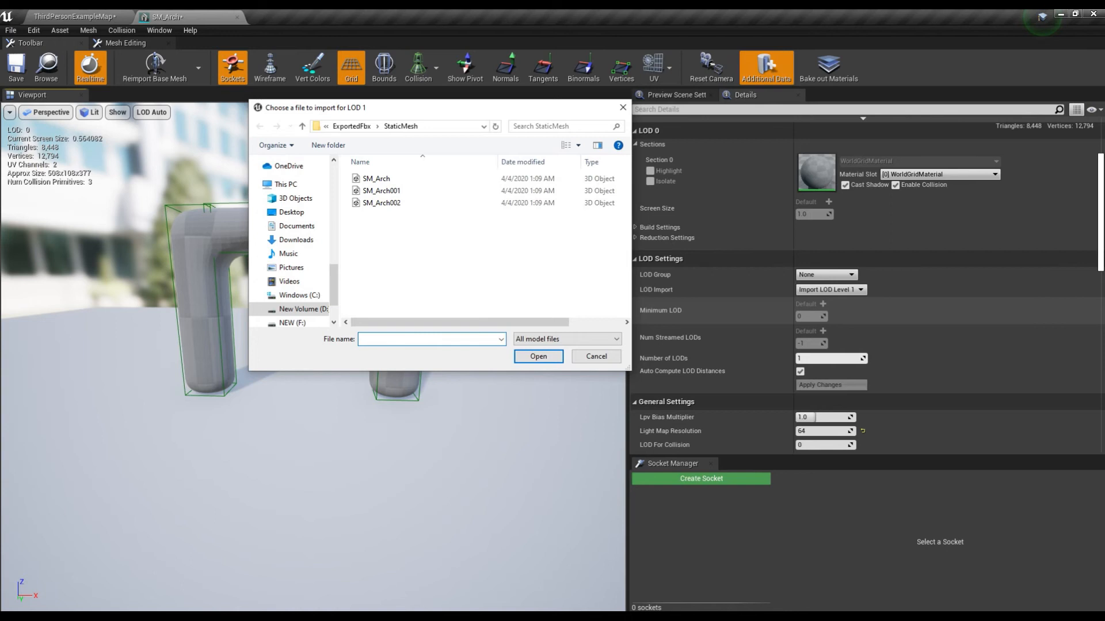
double_click(388, 195)
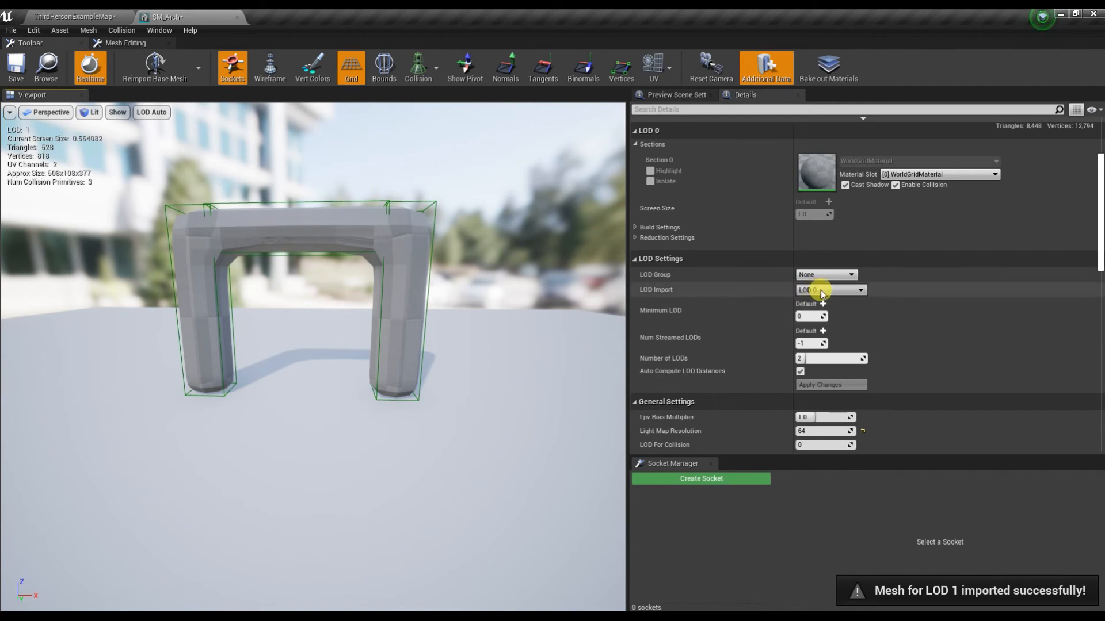
left_click(843, 315)
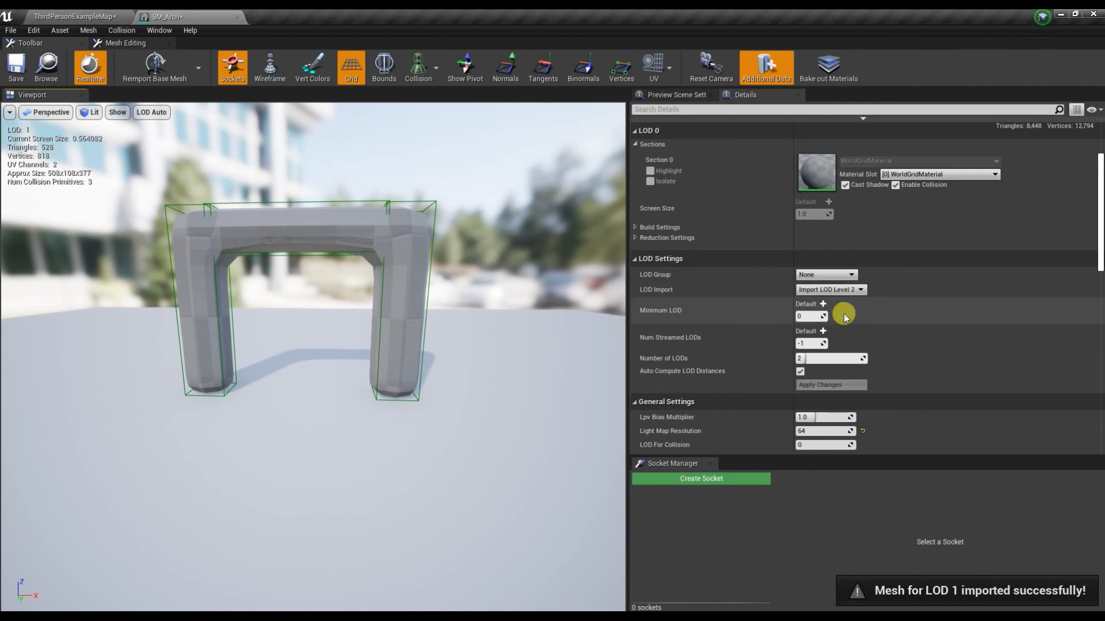
double_click(389, 205)
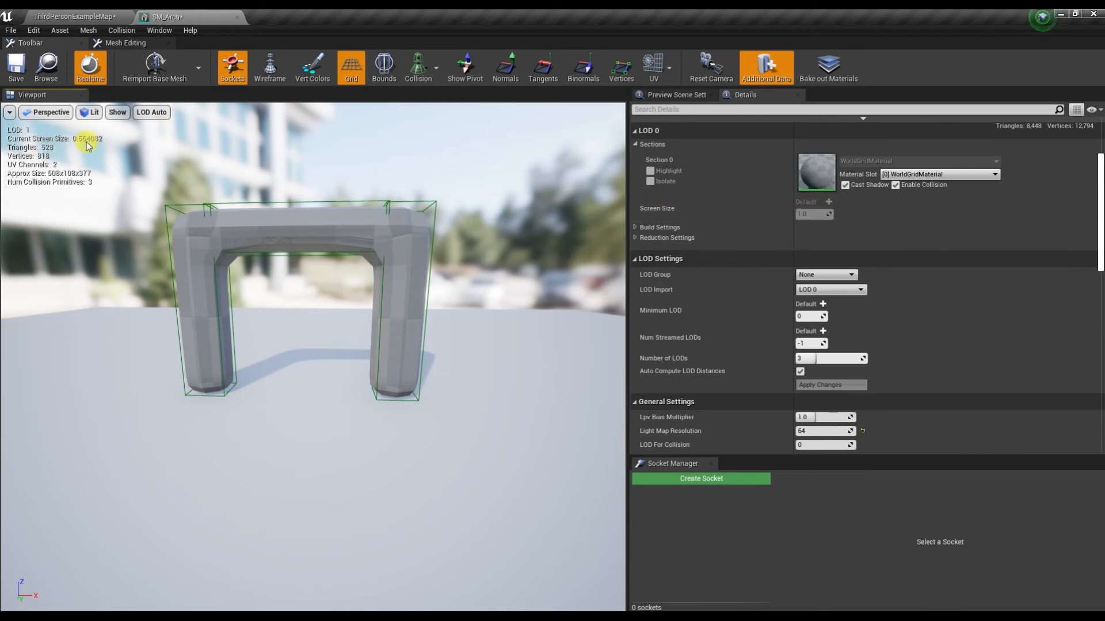
Check how the arch switches between its LODs at different viewing distances in the mesh preview.
right_click_drag(328, 283, 302, 267)
key("w")
key("s")
key("s")
key("w")
key("s")
key("s")
key("w")
right_click_drag(311, 268, 302, 259)
key("s")
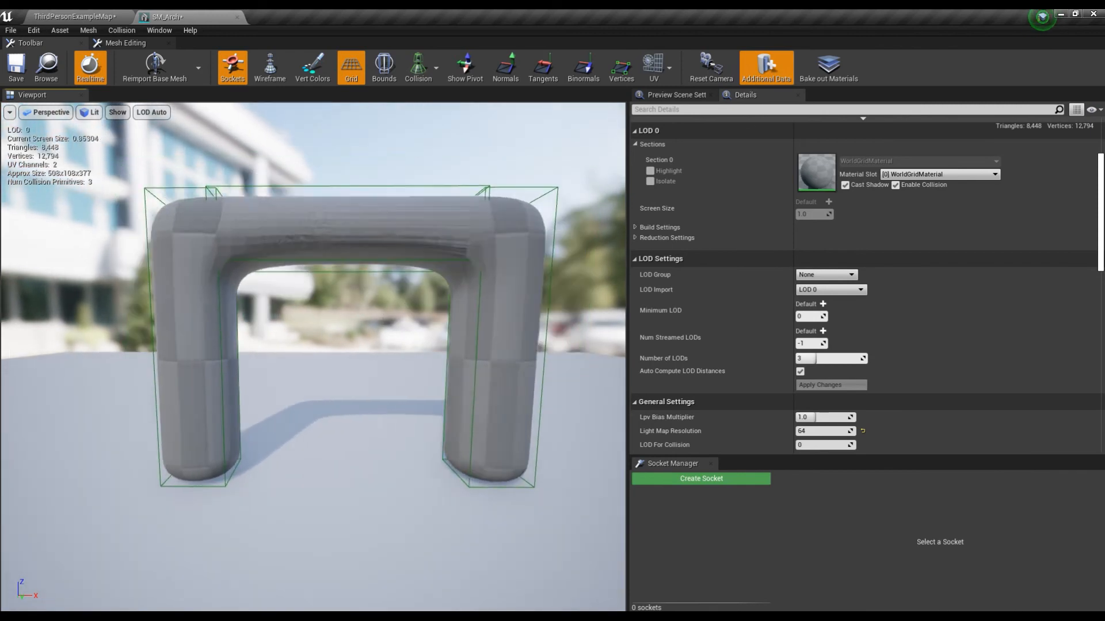
Turn off automatic LOD distance computation for the arch mesh and pick LOD 0 for editing and preview.
key("s")
key("w")
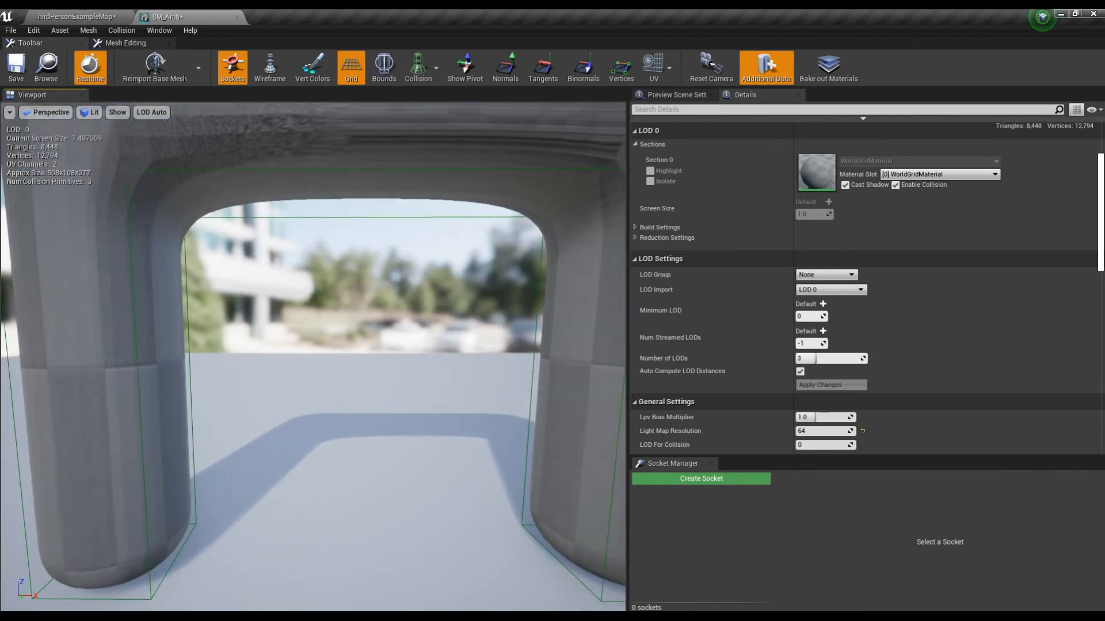
key("s")
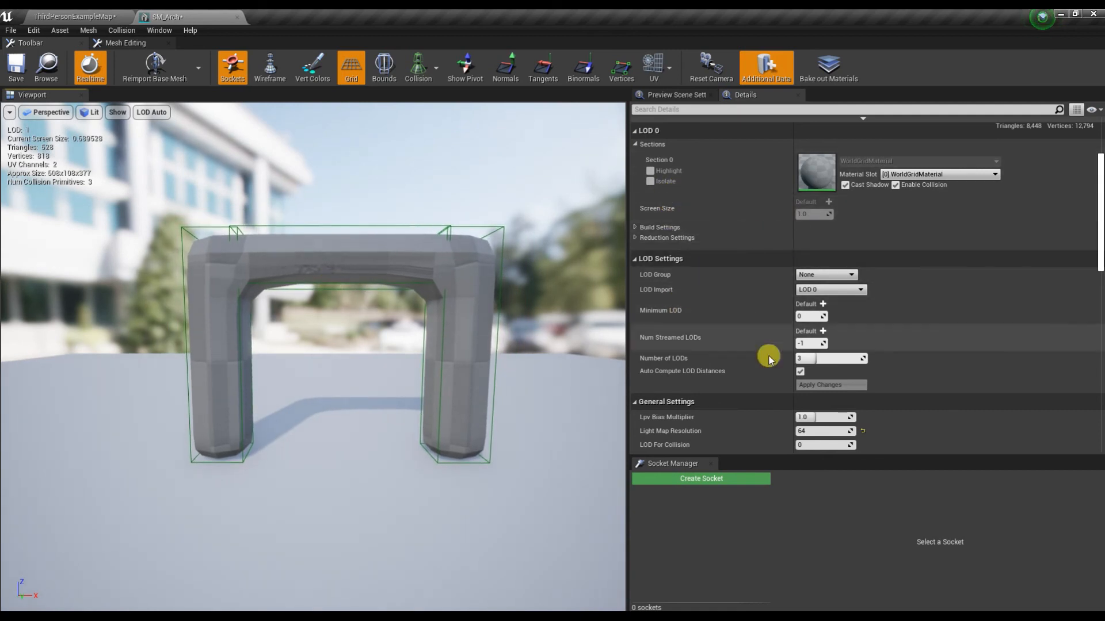
left_click(800, 372)
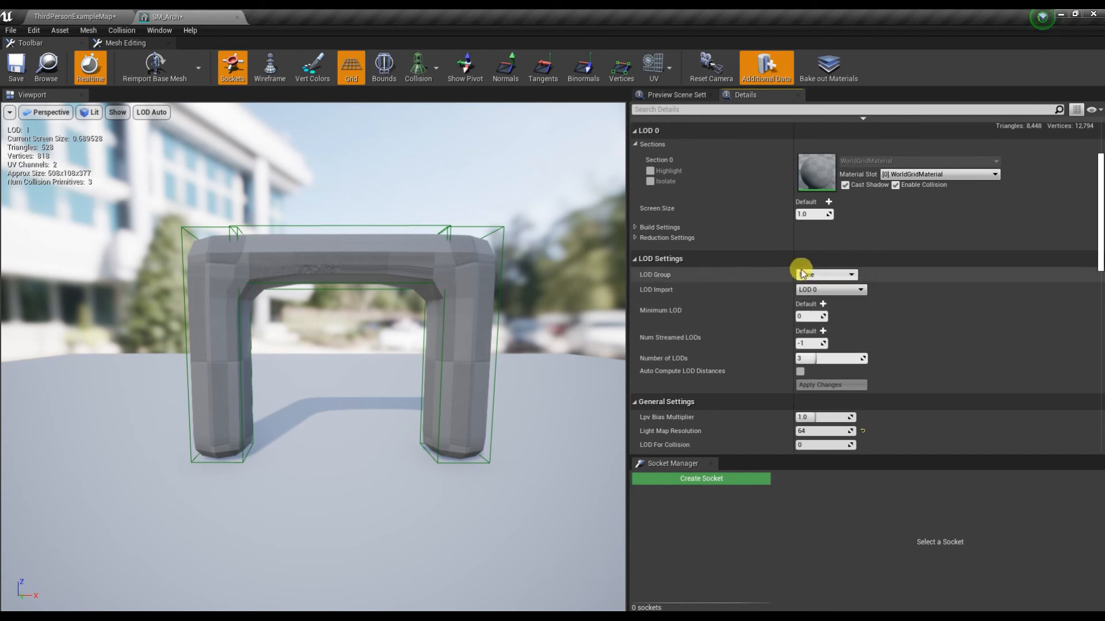
scroll(758, 233, "up", 3)
scroll(758, 237, "up", 1)
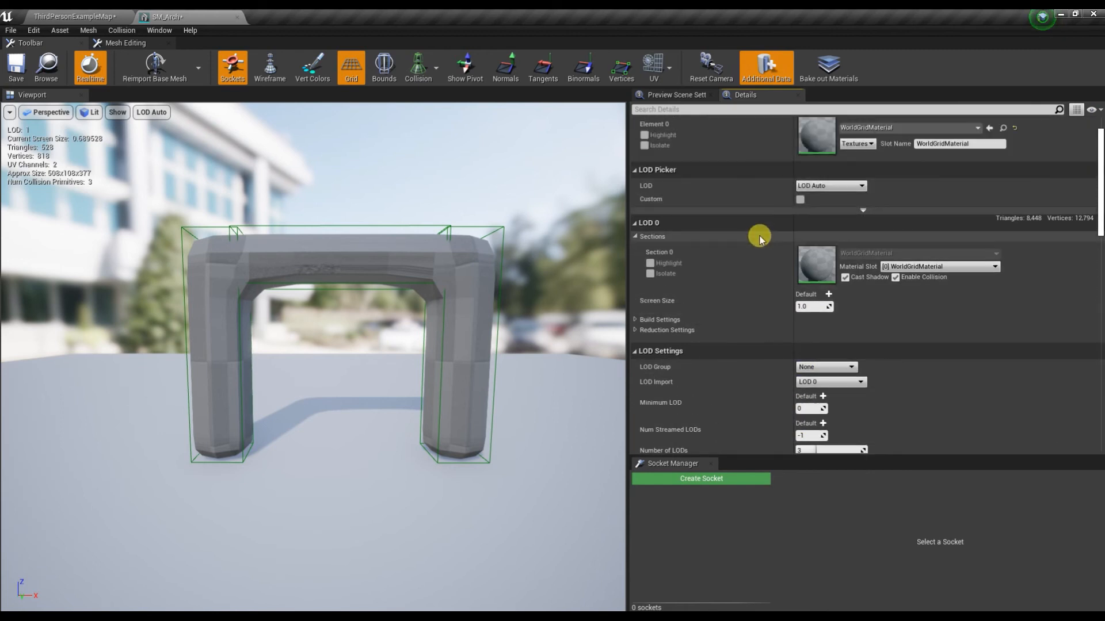
scroll(771, 294, "up", 1)
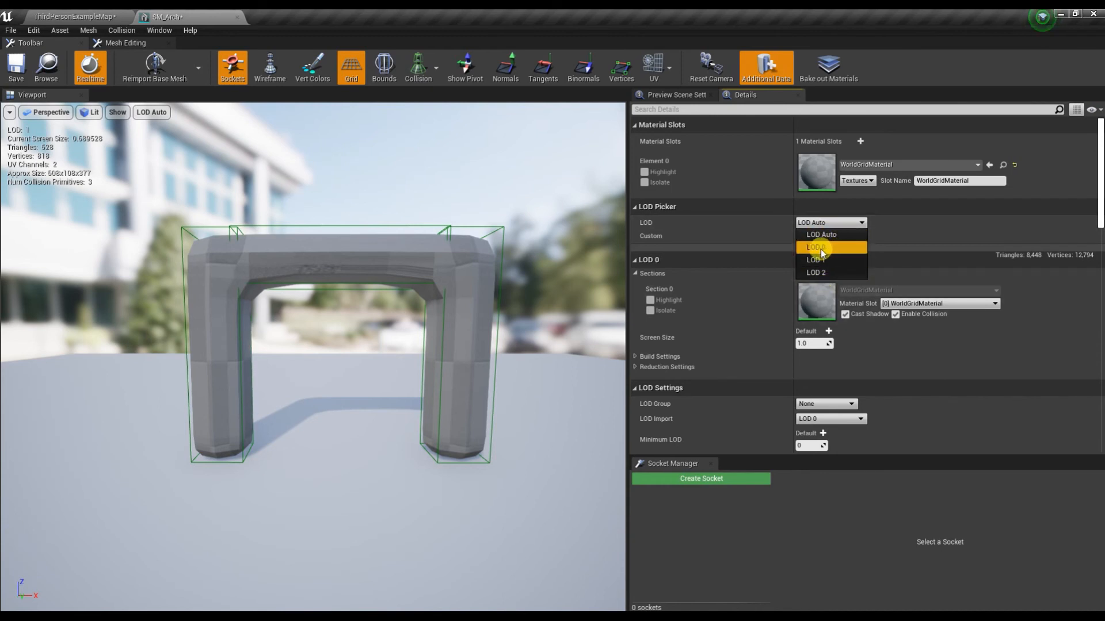
left_click(821, 249)
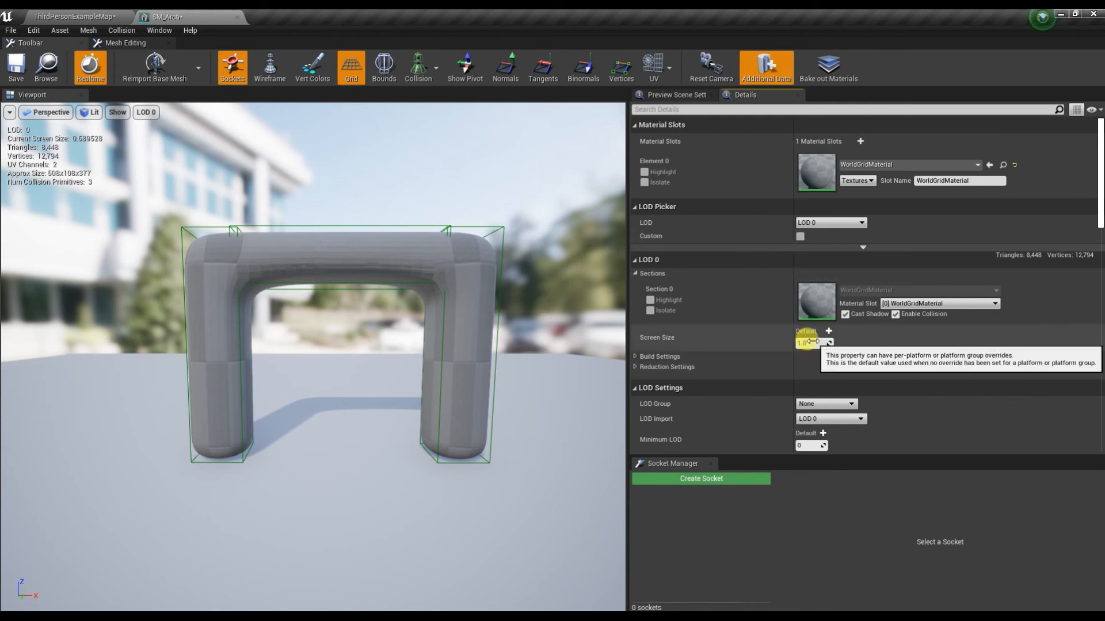
Examine how the arch's current screen size changes with viewing distance while the preview is locked to LOD 0.
left_click_drag(505, 323, 504, 338)
key("s")
mouse_move(505, 324)
right_mouse_down()
mouse_move(506, 312)
mouse_move(477, 312)
mouse_move(505, 311)
right_mouse_up()
key("w")
key("s")
key("w")
key("s")
key("w")
key("w")
key("s")
key("w")
key("s")
key("w")
right_click_drag(520, 325, 520, 323)
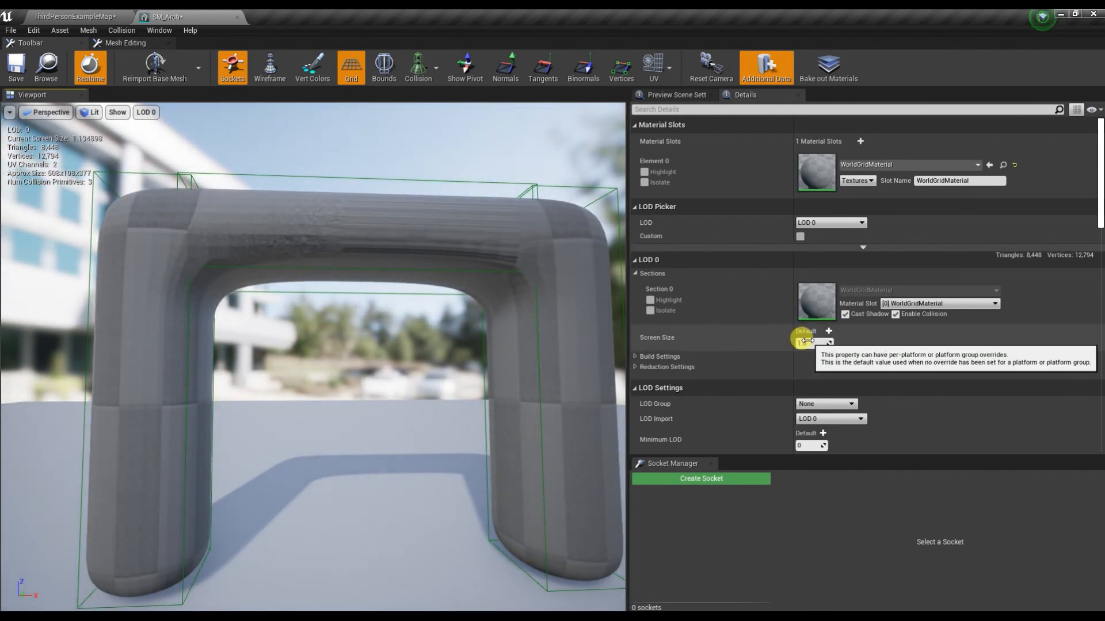
right_click_drag(527, 333, 516, 360)
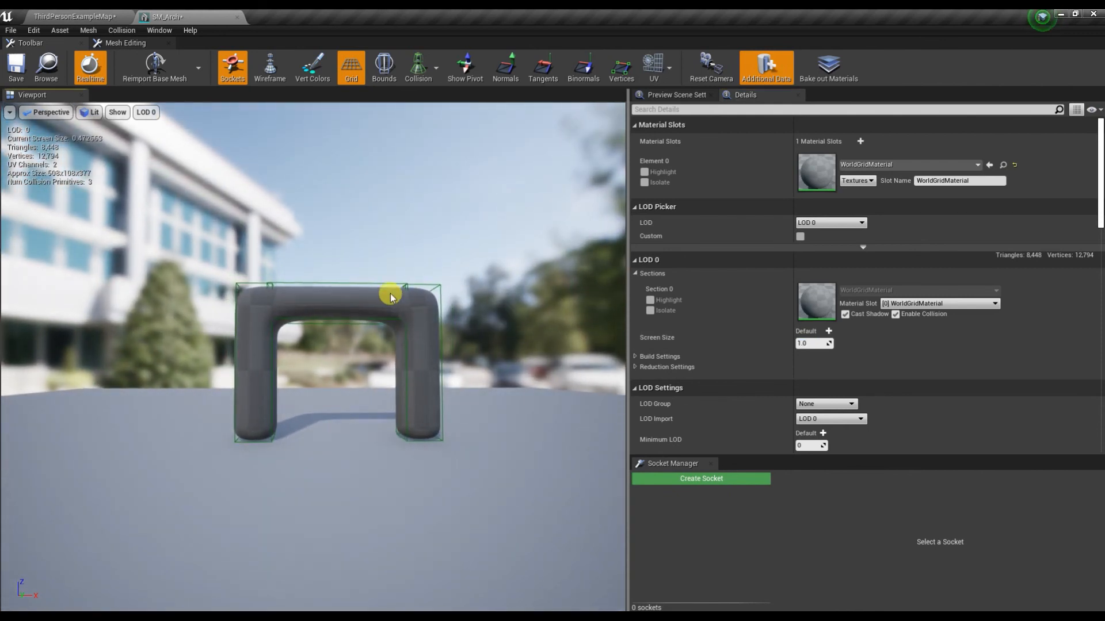
Set the arch's LOD screen sizes to 0.6 for LOD 0, 0.3 for LOD 1 and 0.15 for LOD 2.
left_click(813, 342)
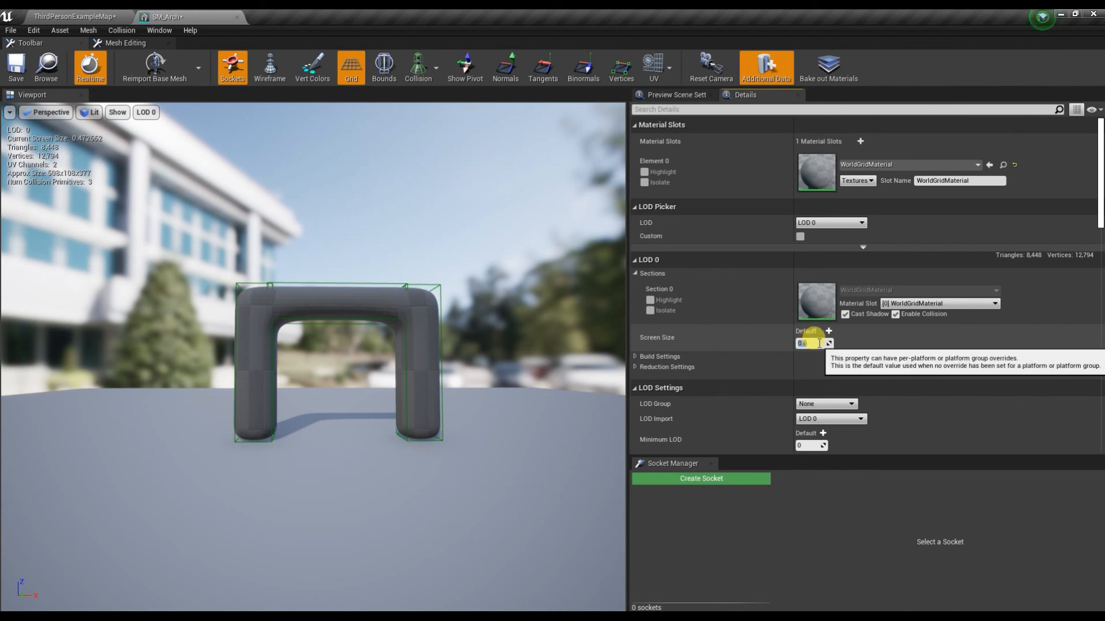
left_click(826, 224)
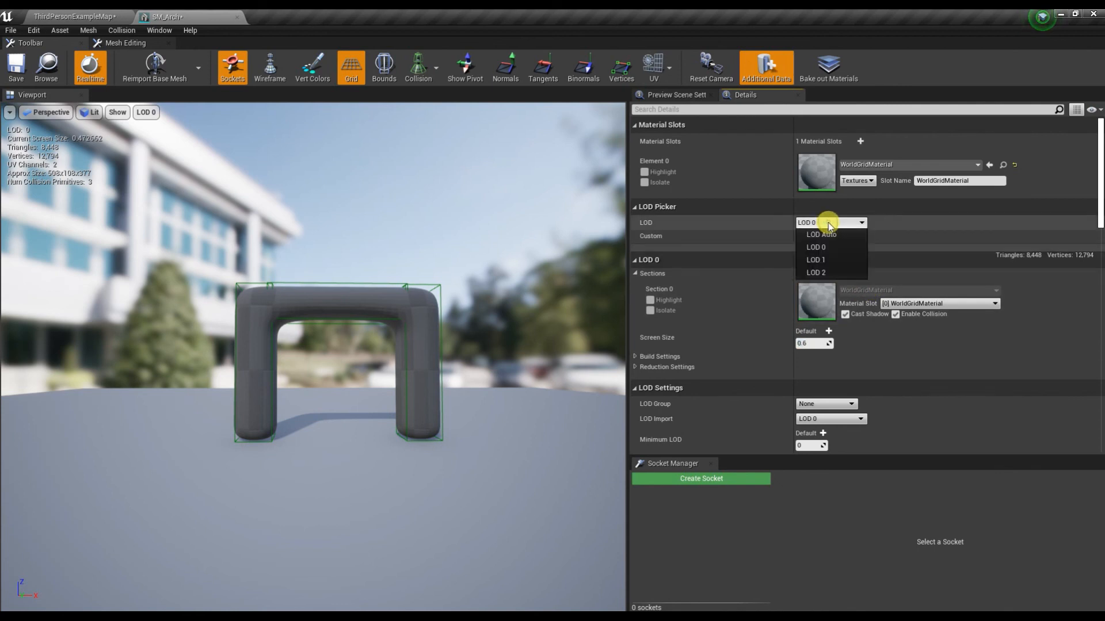
left_click(826, 255)
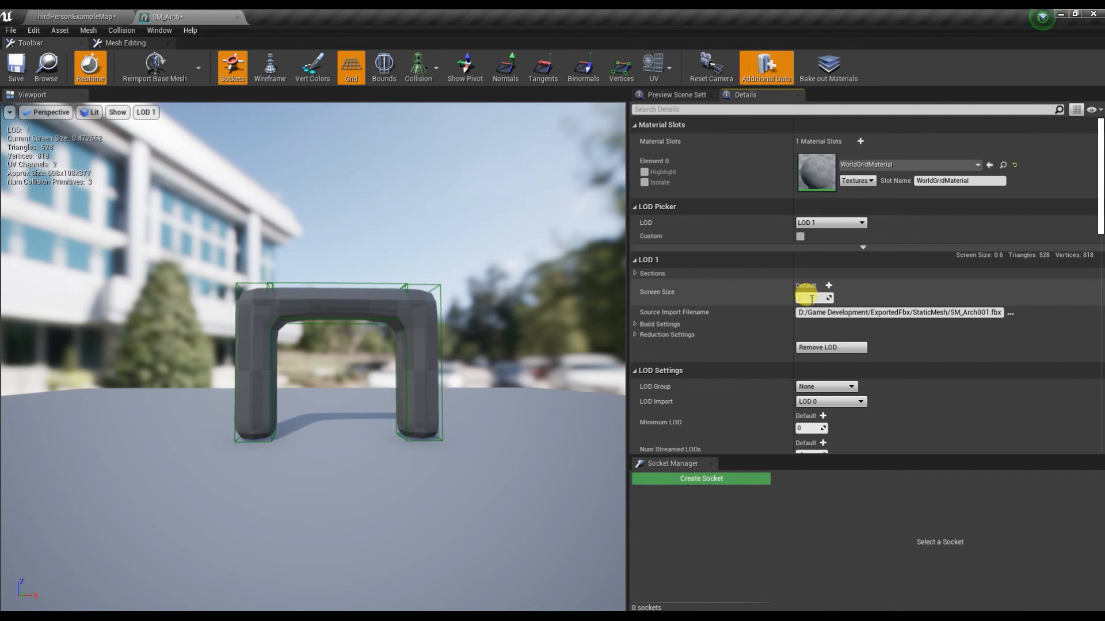
left_click(815, 223)
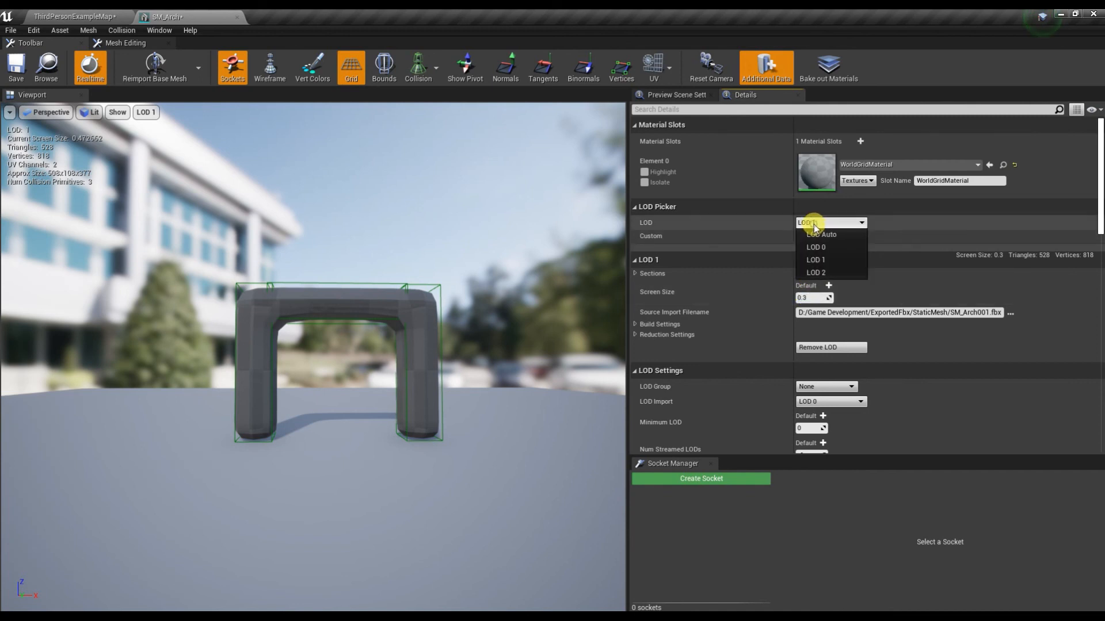
left_click(831, 273)
left_click(808, 297)
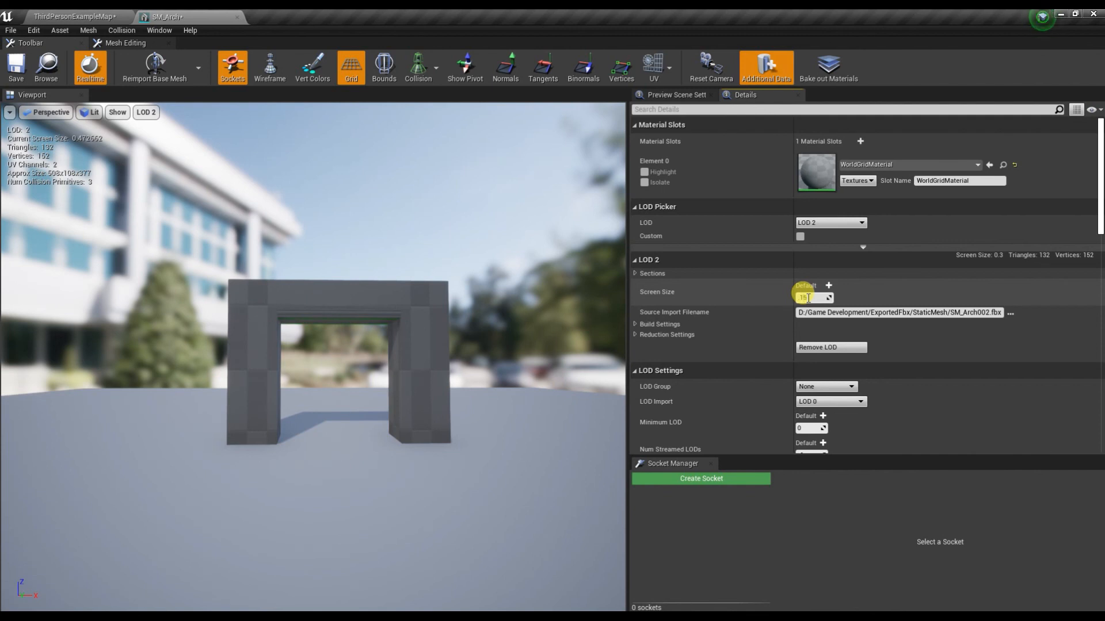
Return the LOD picker to LOD Auto and check at which preview distances the arch switches between LODs.
left_click(820, 224)
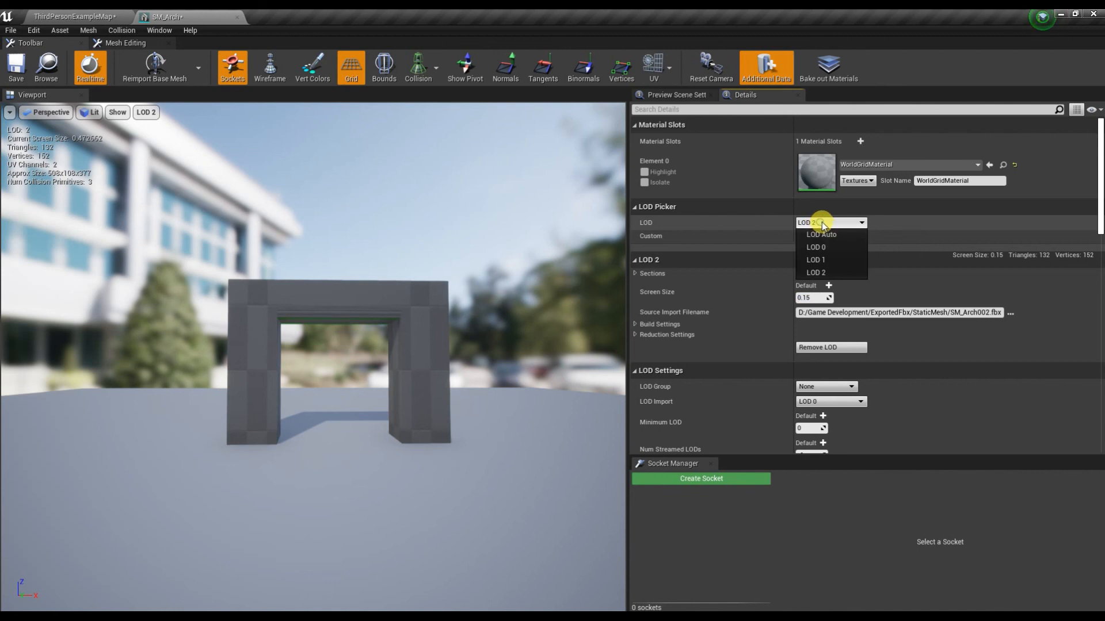
left_click(834, 234)
right_click_drag(480, 326, 494, 338)
key("w")
key("s")
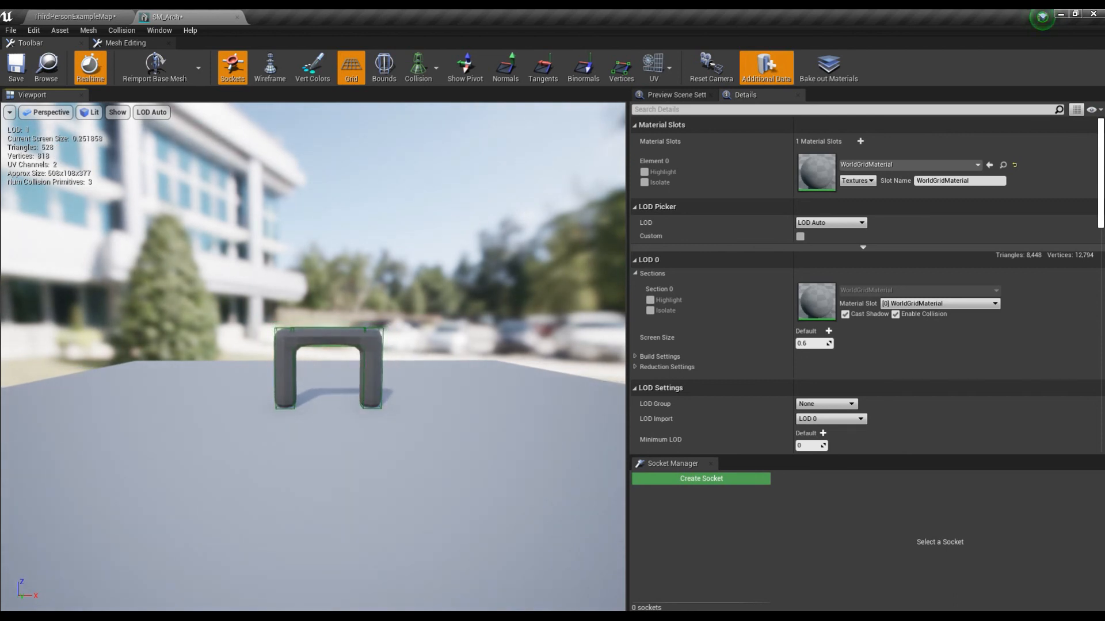
key("s")
key("s")
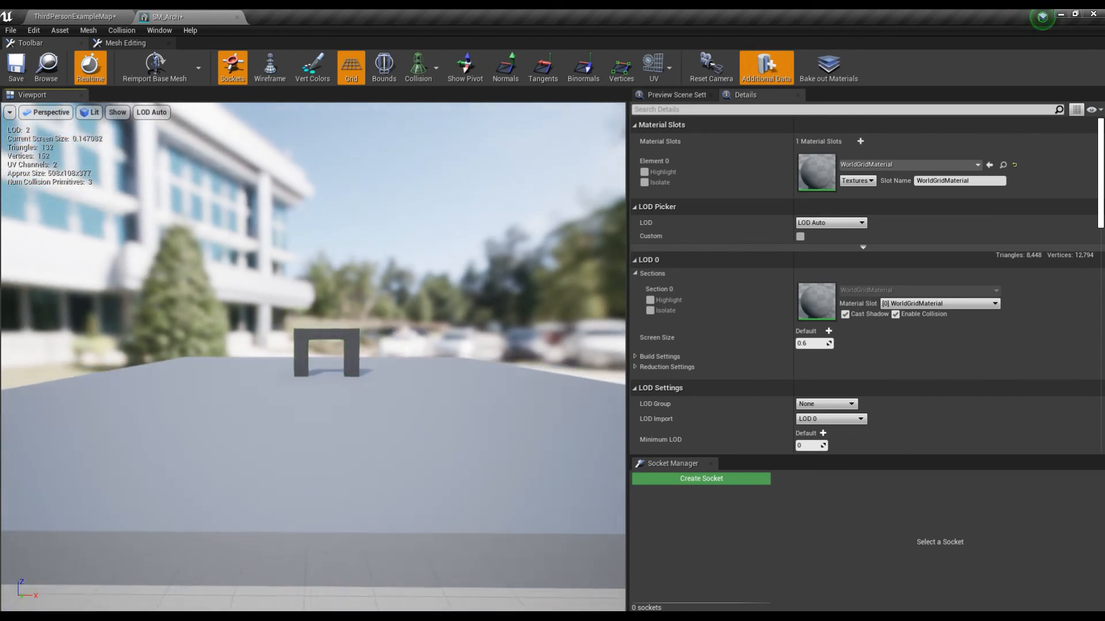
key("s")
key("w")
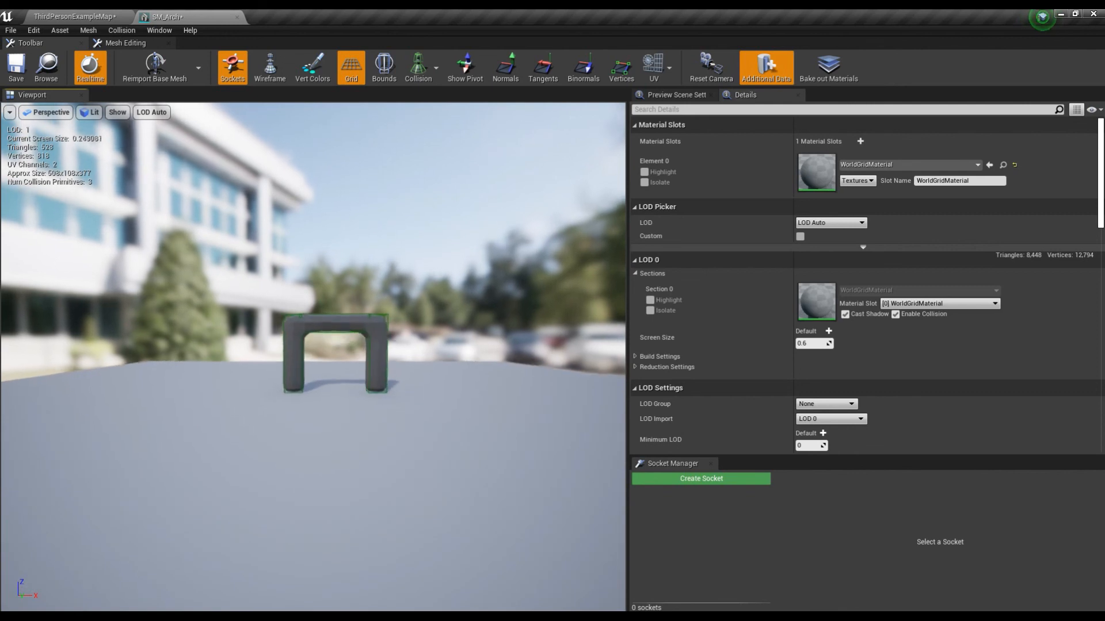
key("s")
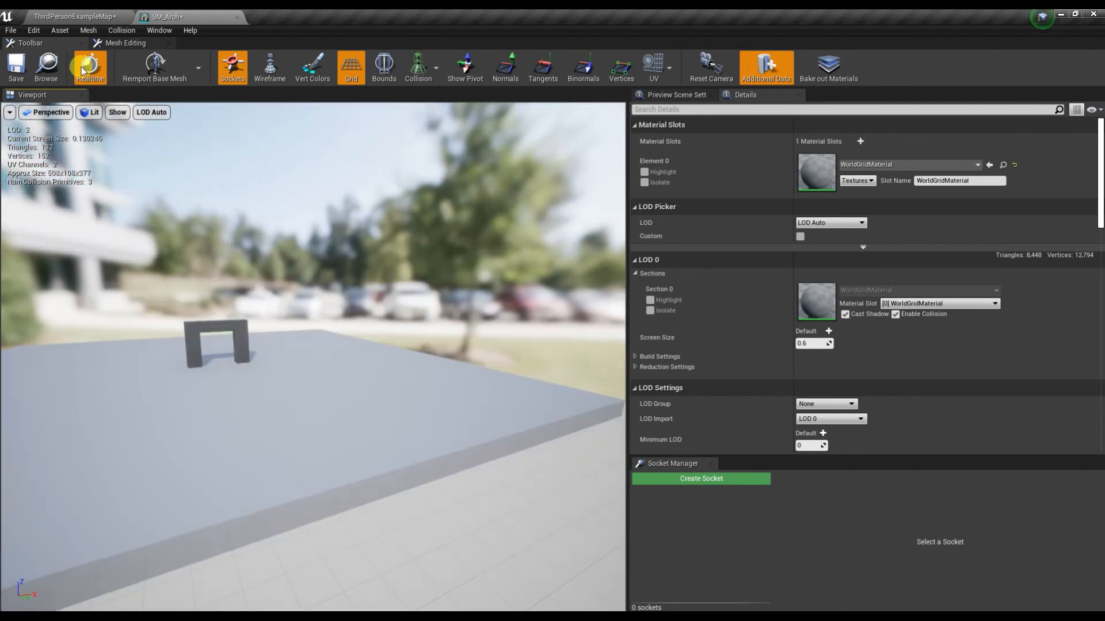
Play the ThirdPersonExampleMap level and run the character towards the arch to check its LOD changes on approach.
left_click(59, 17)
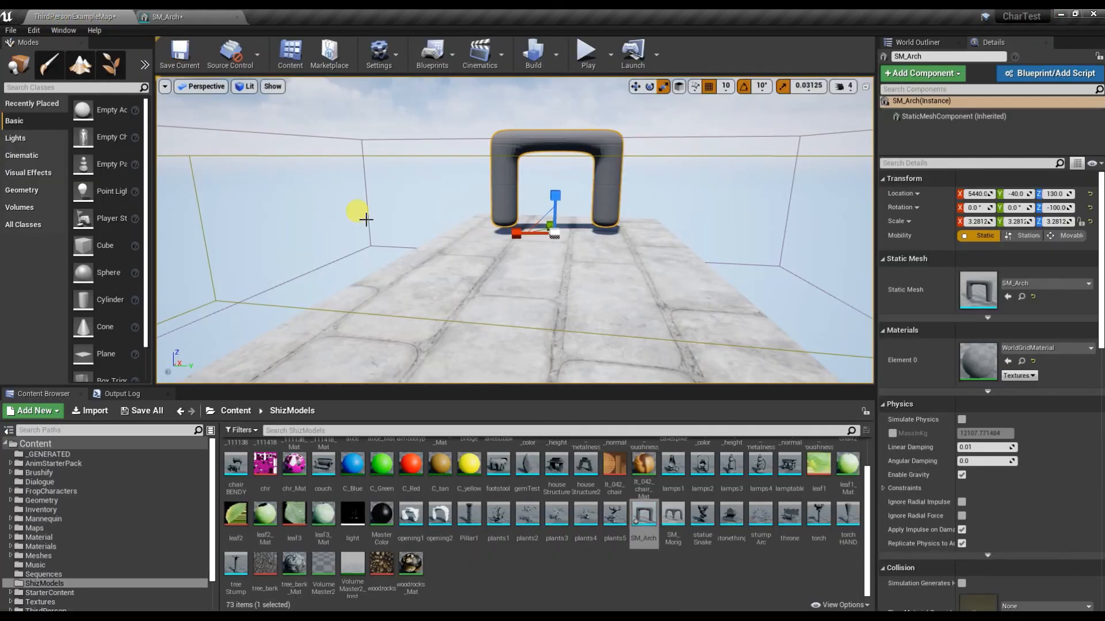
left_click(586, 53)
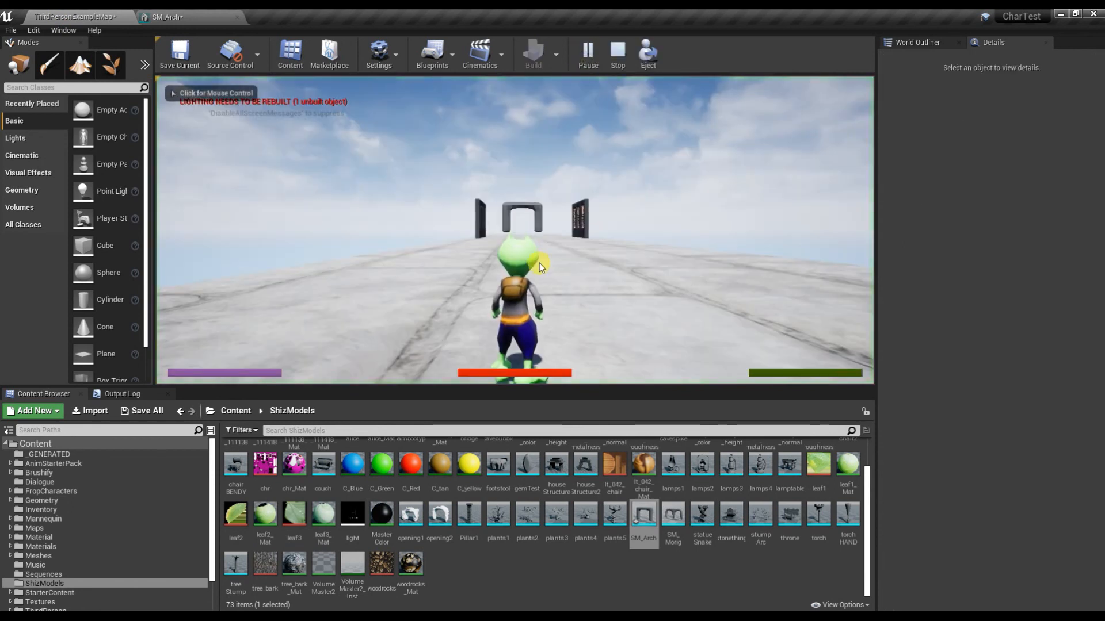
left_click(539, 263)
key("w")
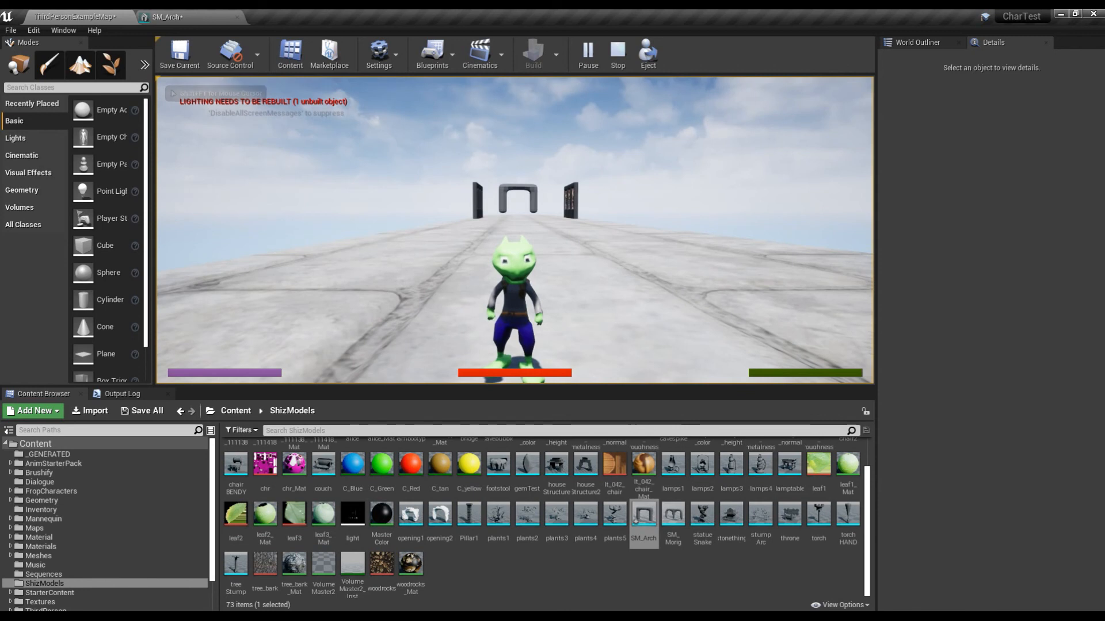
key("w")
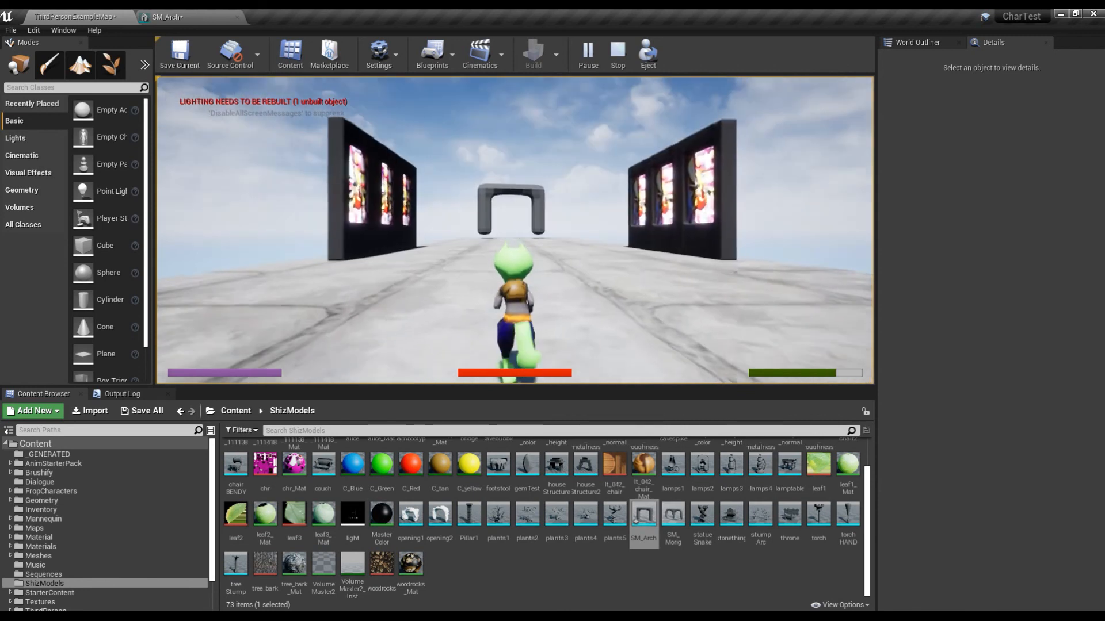
key("w")
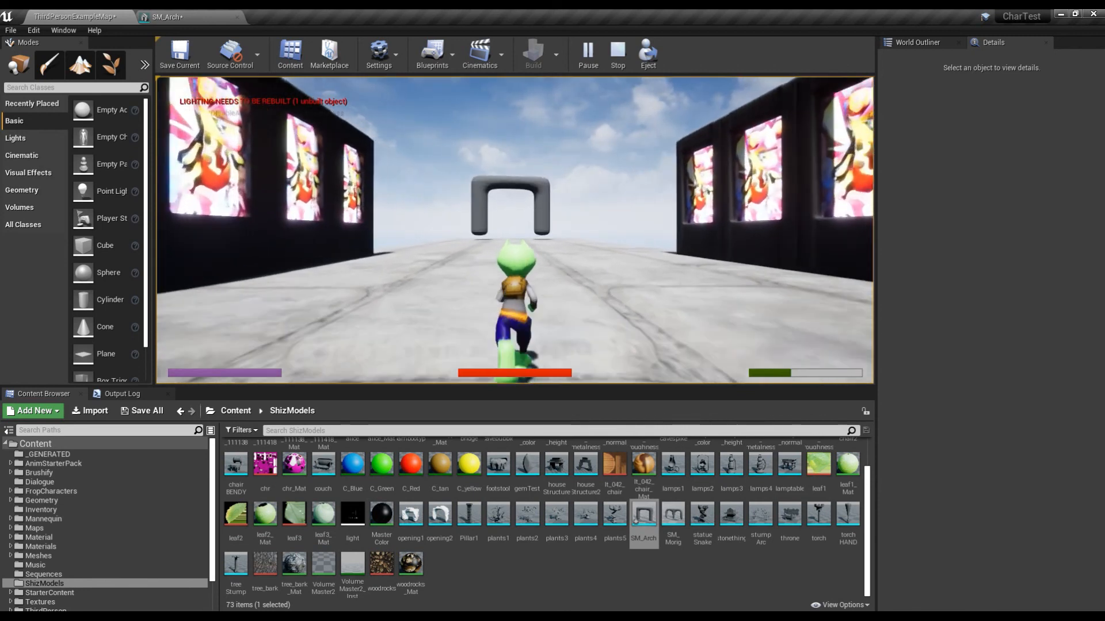
key("s")
key("w")
key("s")
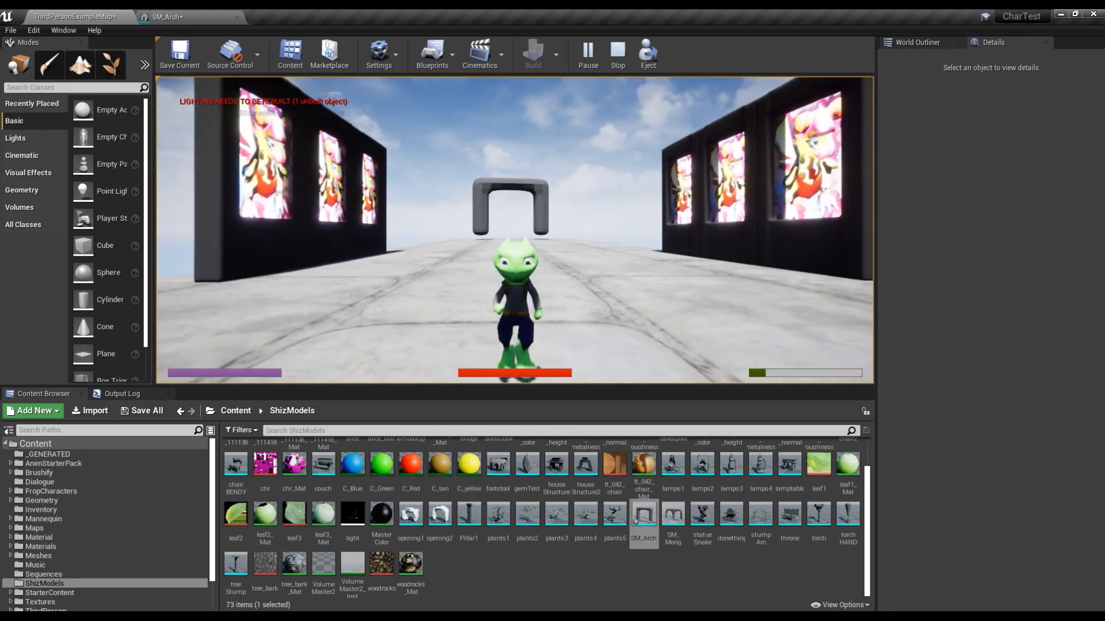
key("w")
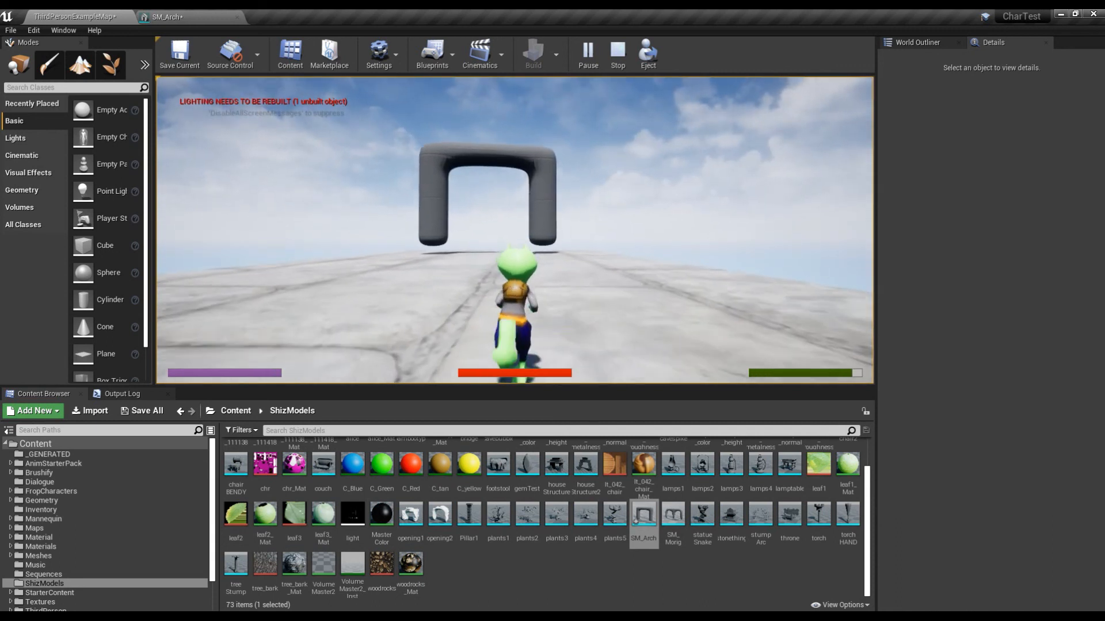
Run the character away from the arch and back again to compare its LODs at different distances in the game.
key("a")
key("s")
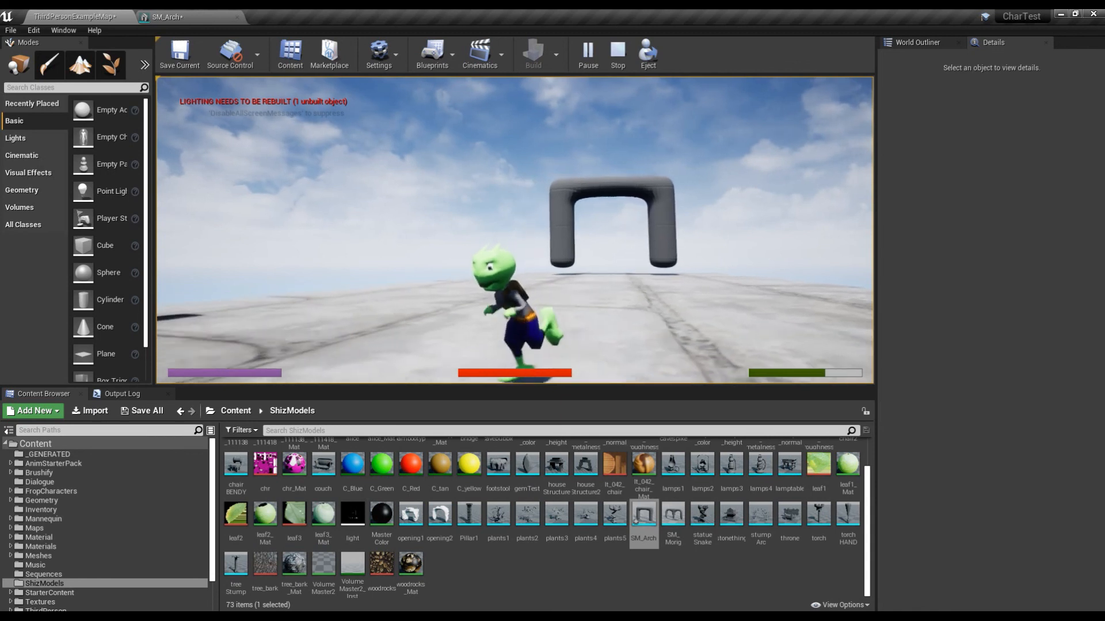
key("s")
key("a")
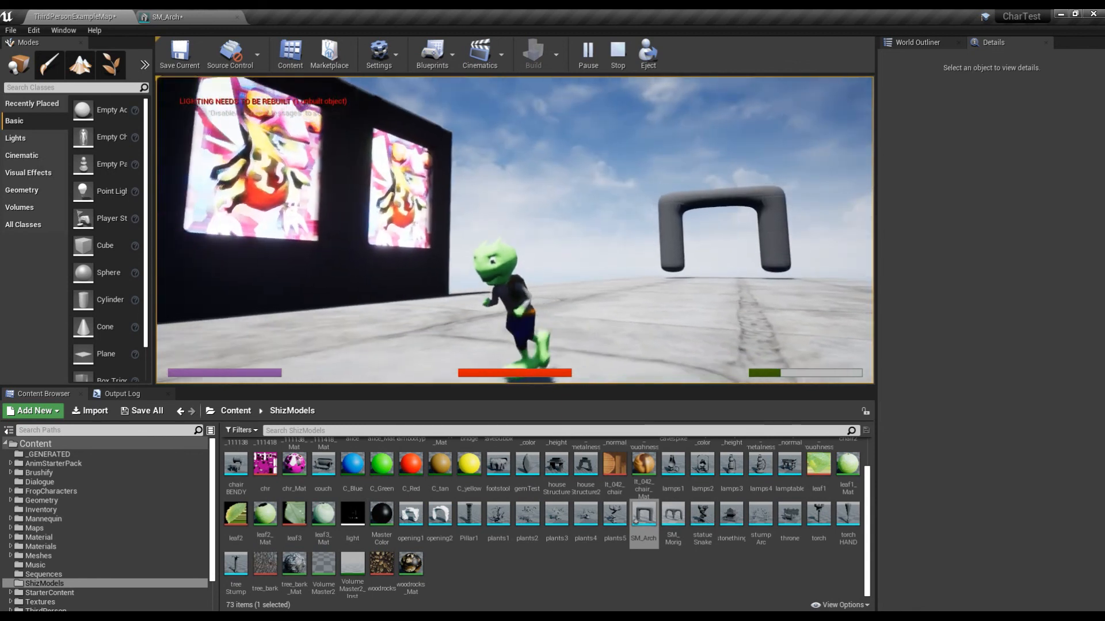
key("s")
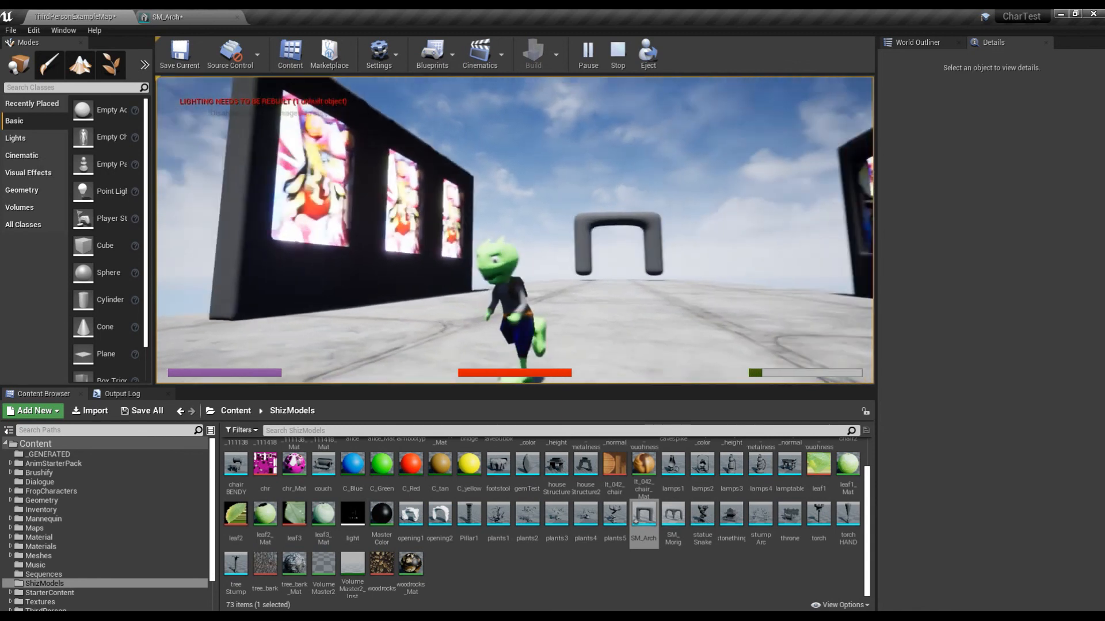
key("w")
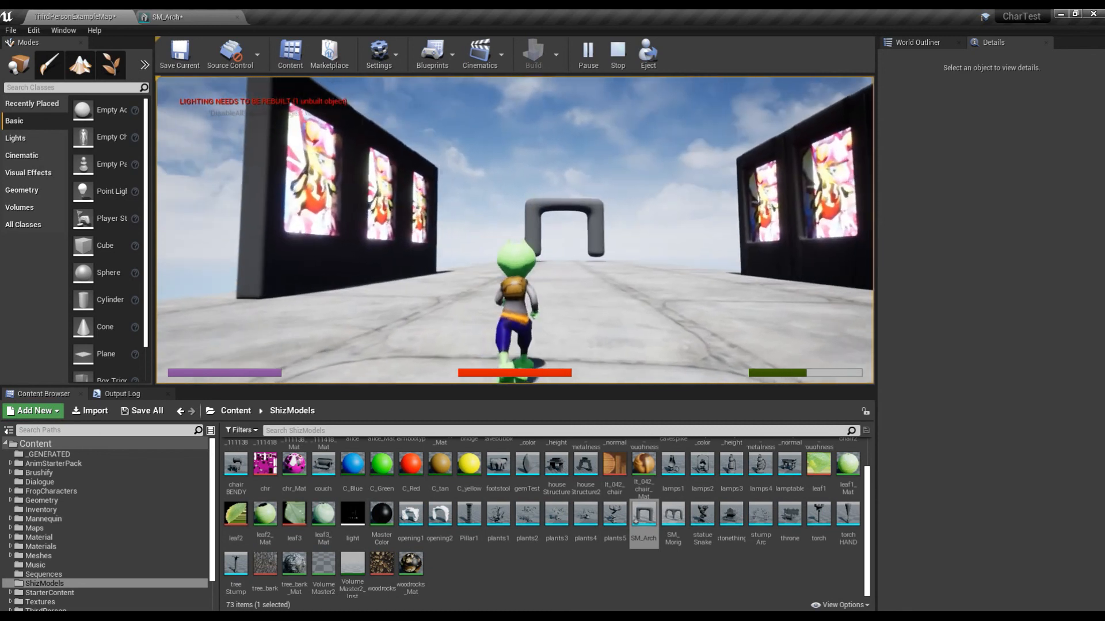
key("w")
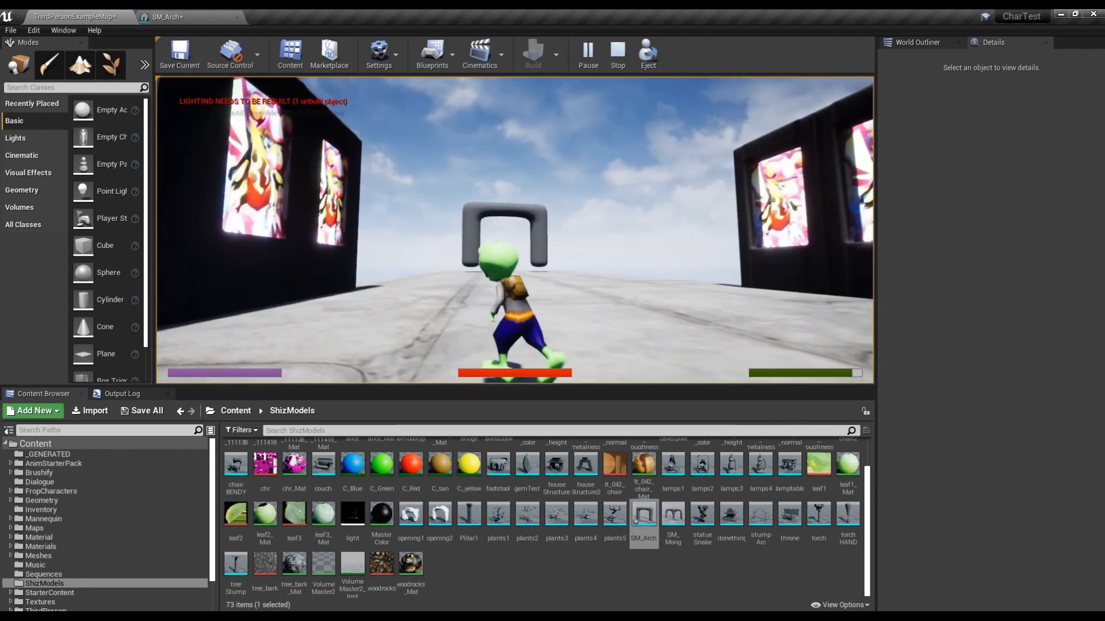
key("w")
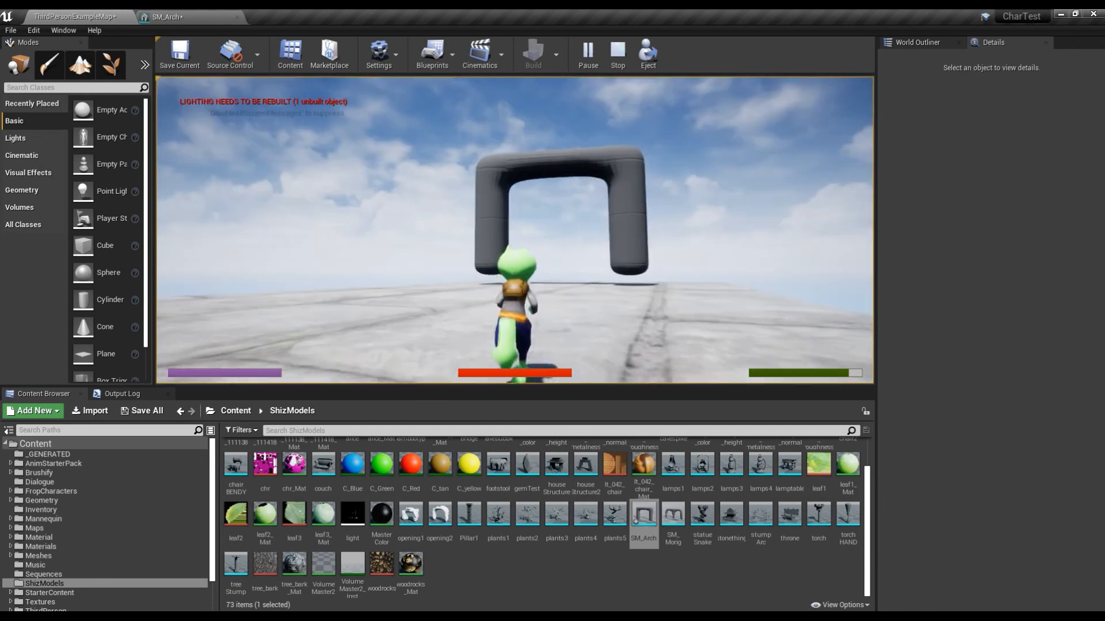
key("s")
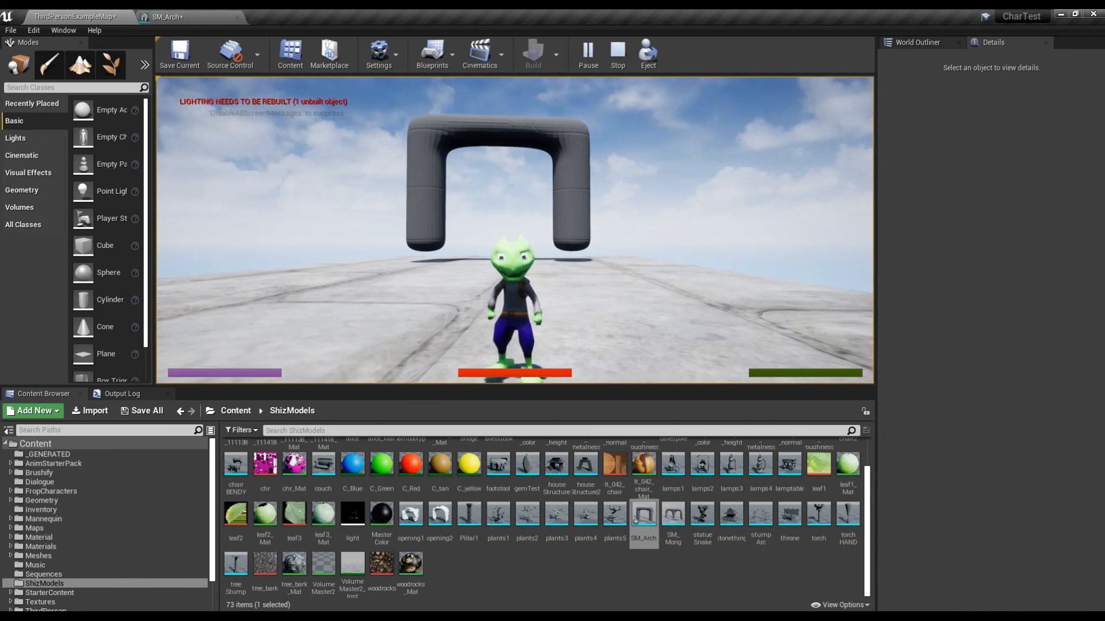
mouse_move(515, 230)
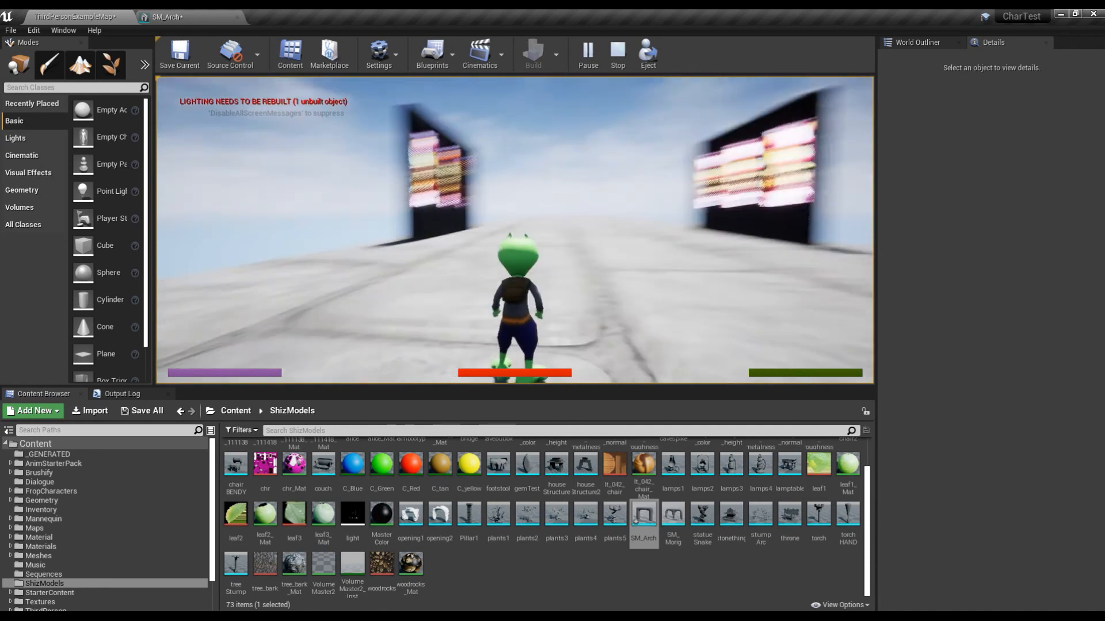
key("s")
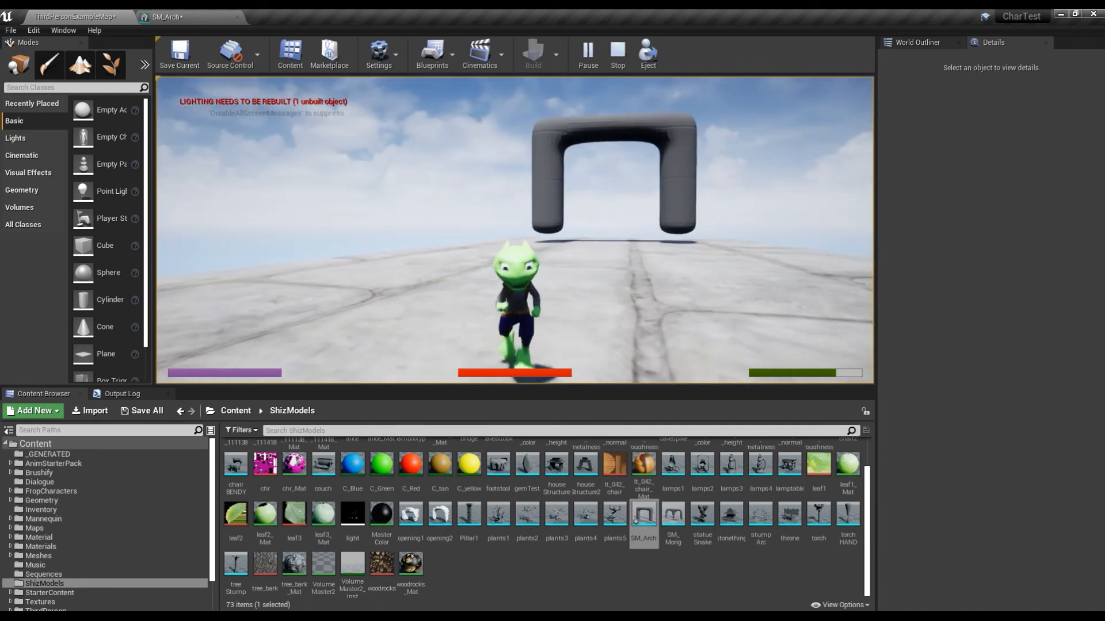